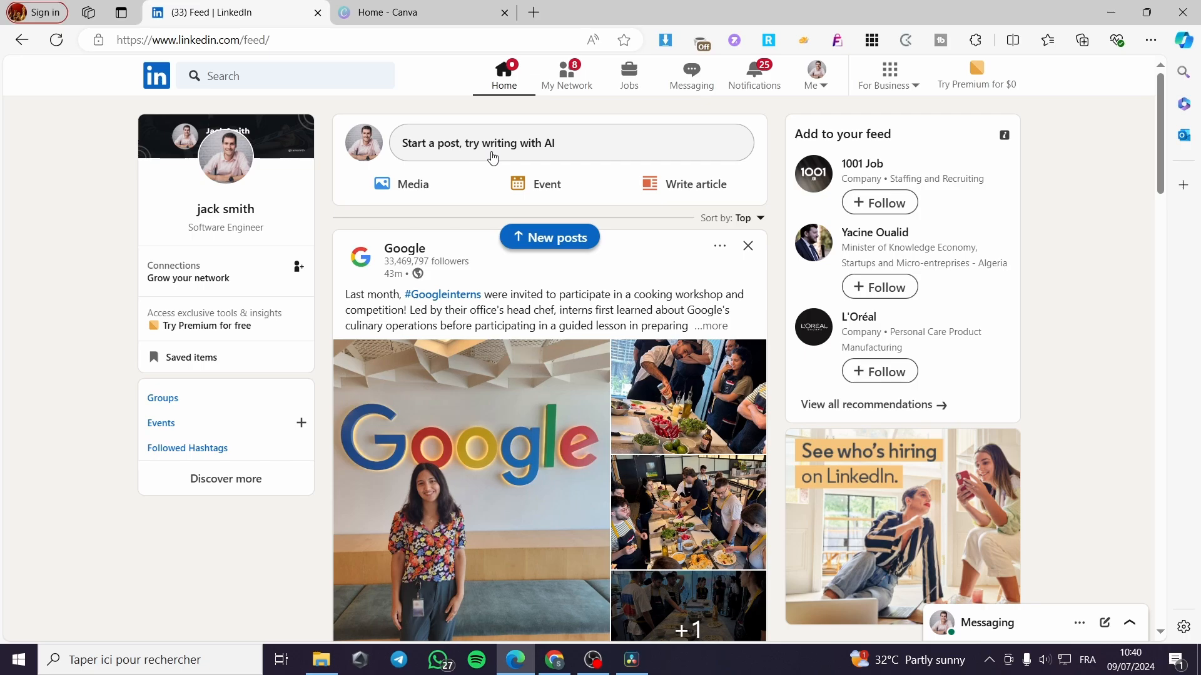
pyautogui.click(557, 144)
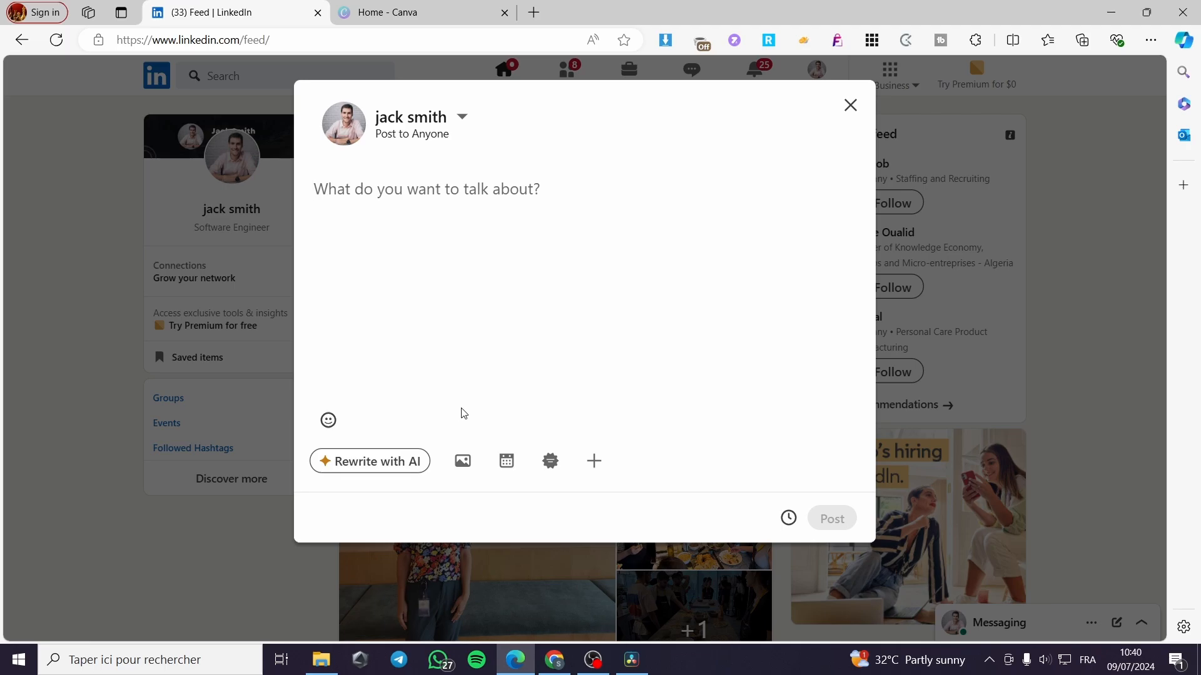
pyautogui.click(463, 461)
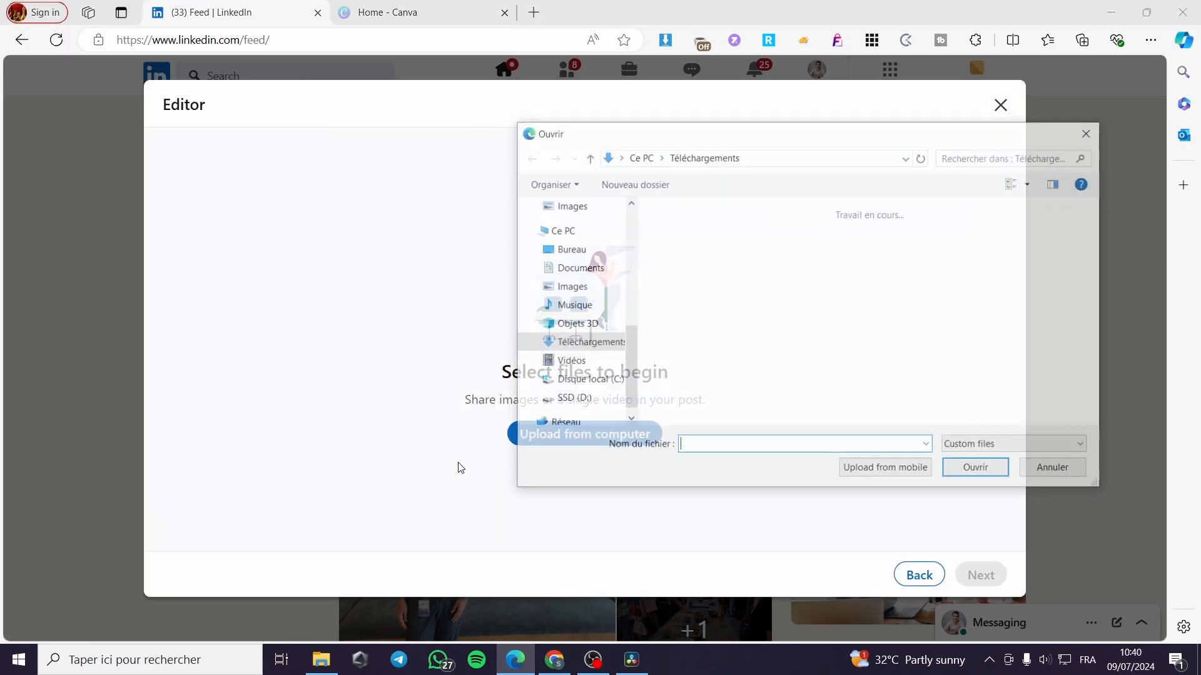
pyautogui.moveTo(774, 132); pyautogui.dragTo(535, 118)
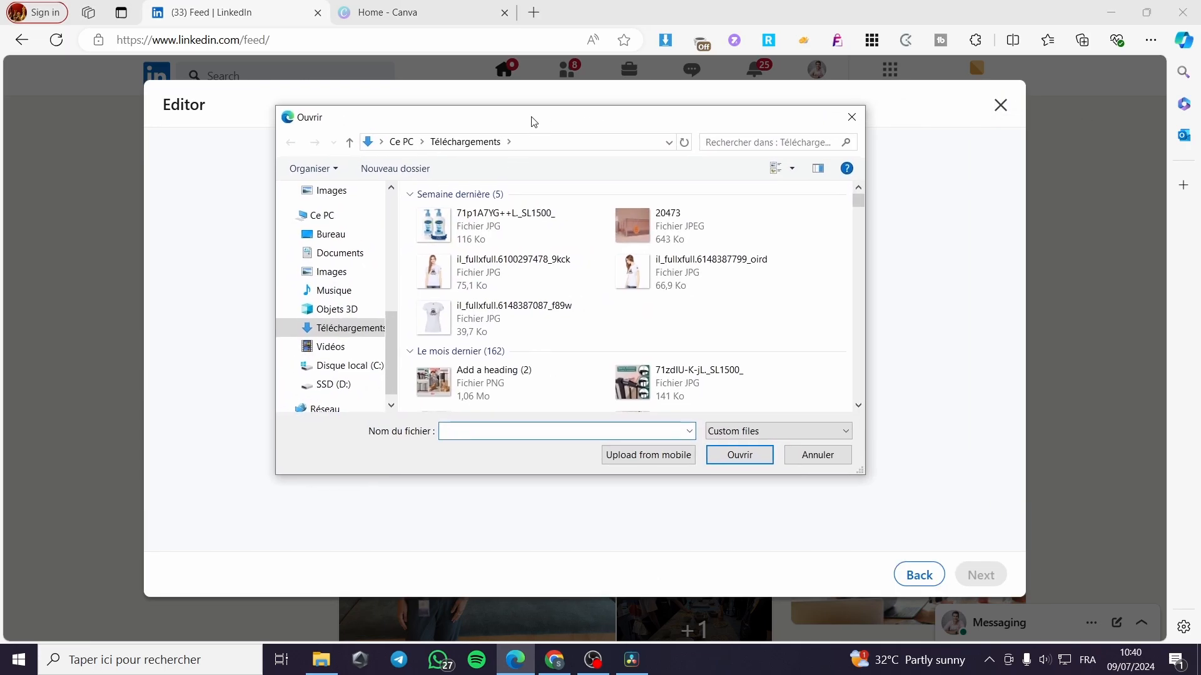
pyautogui.scroll(-3, 681, 312)
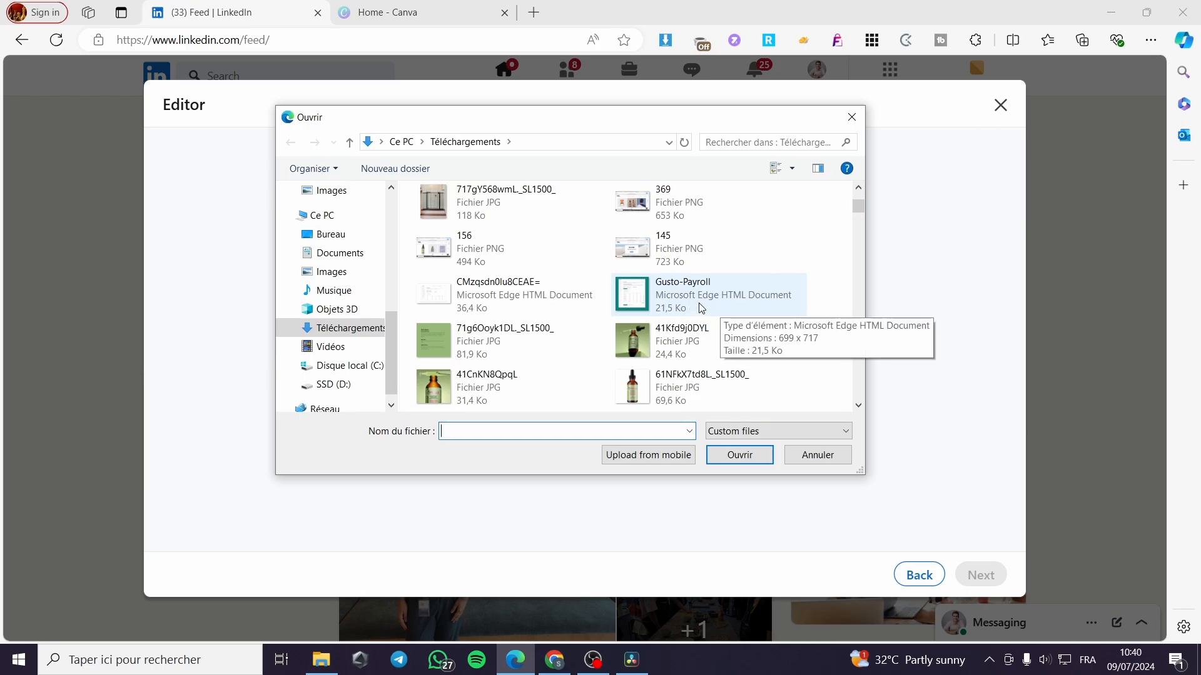
pyautogui.scroll(-3, 804, 305)
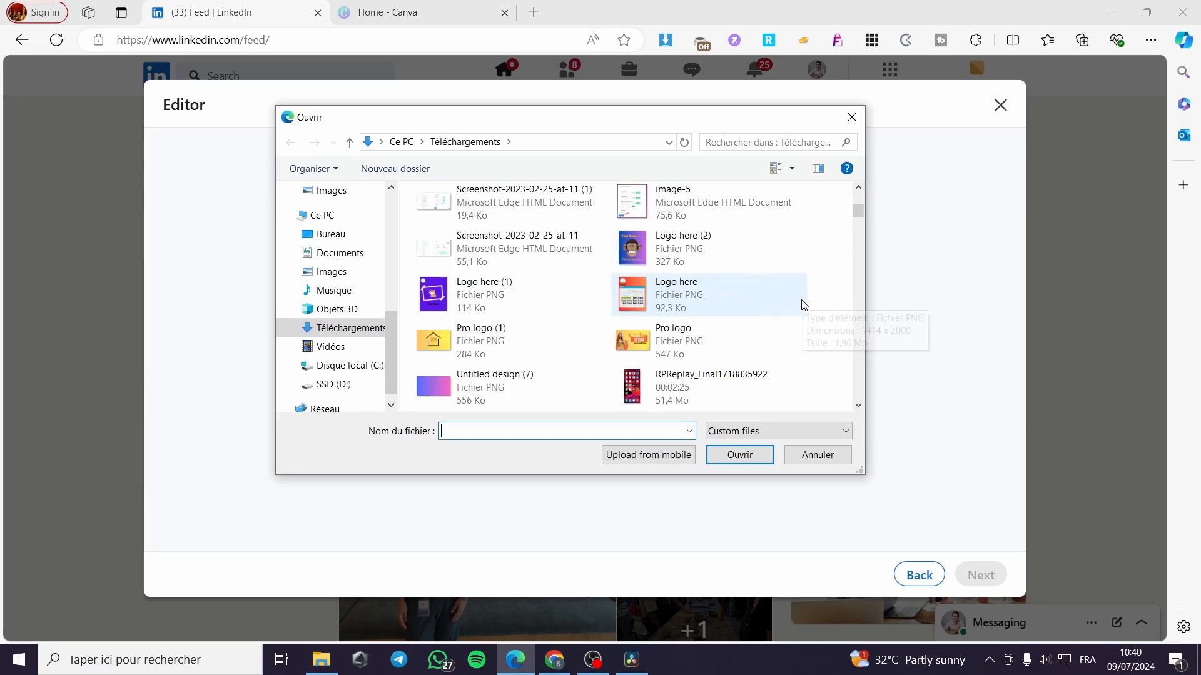
pyautogui.scroll(-1, 800, 303)
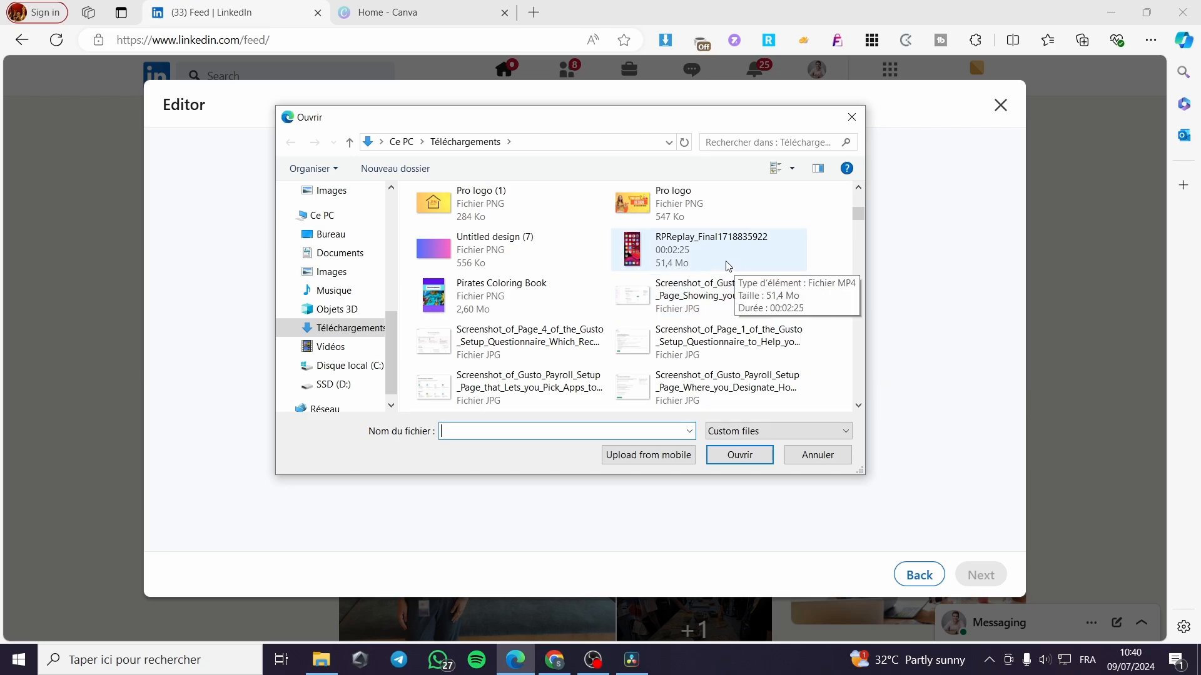
pyautogui.scroll(-2, 510, 301)
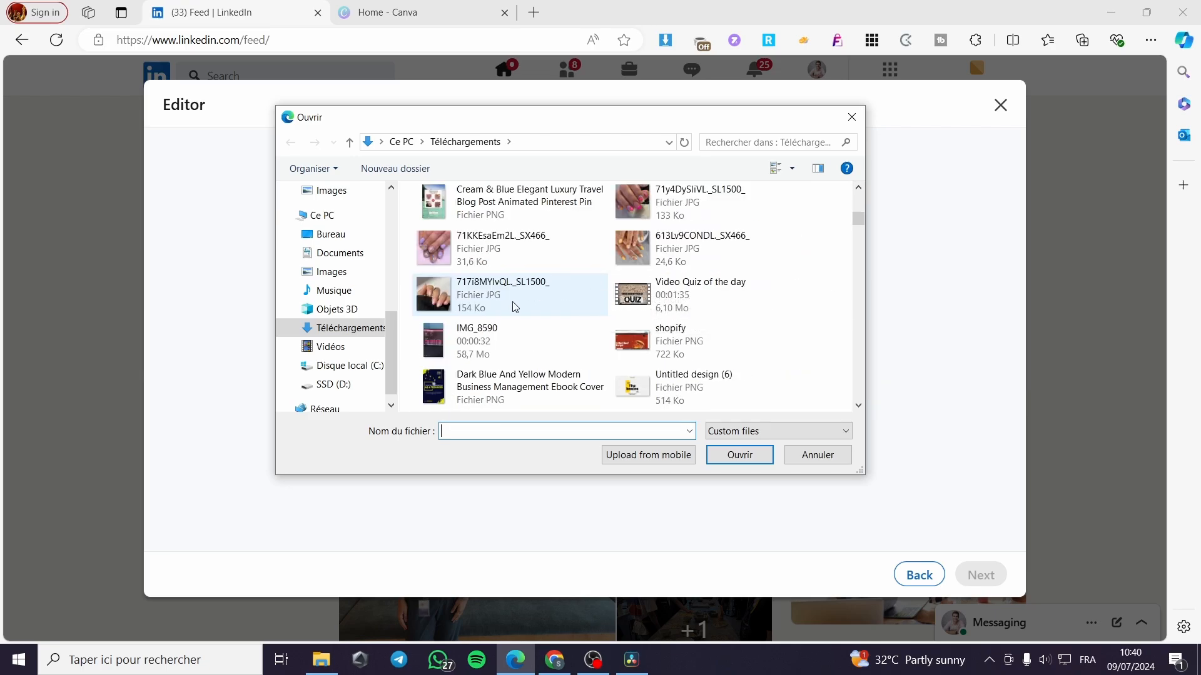
pyautogui.scroll(-1, 515, 306)
pyautogui.click(862, 118)
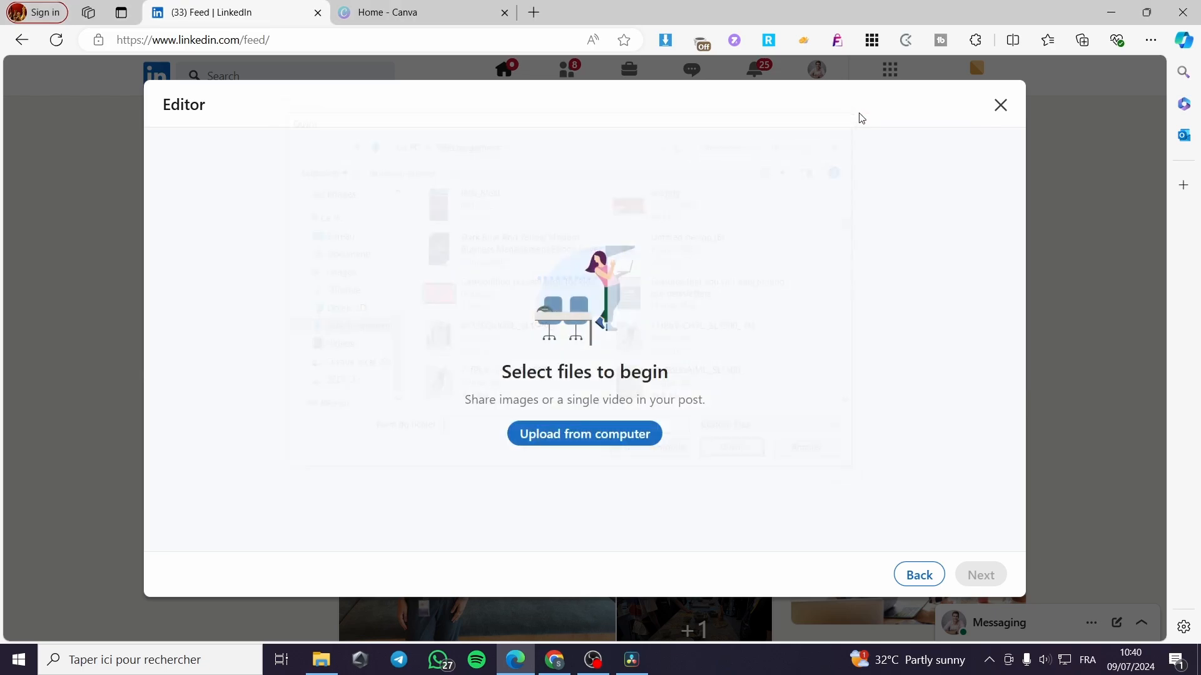
pyautogui.click(1001, 104)
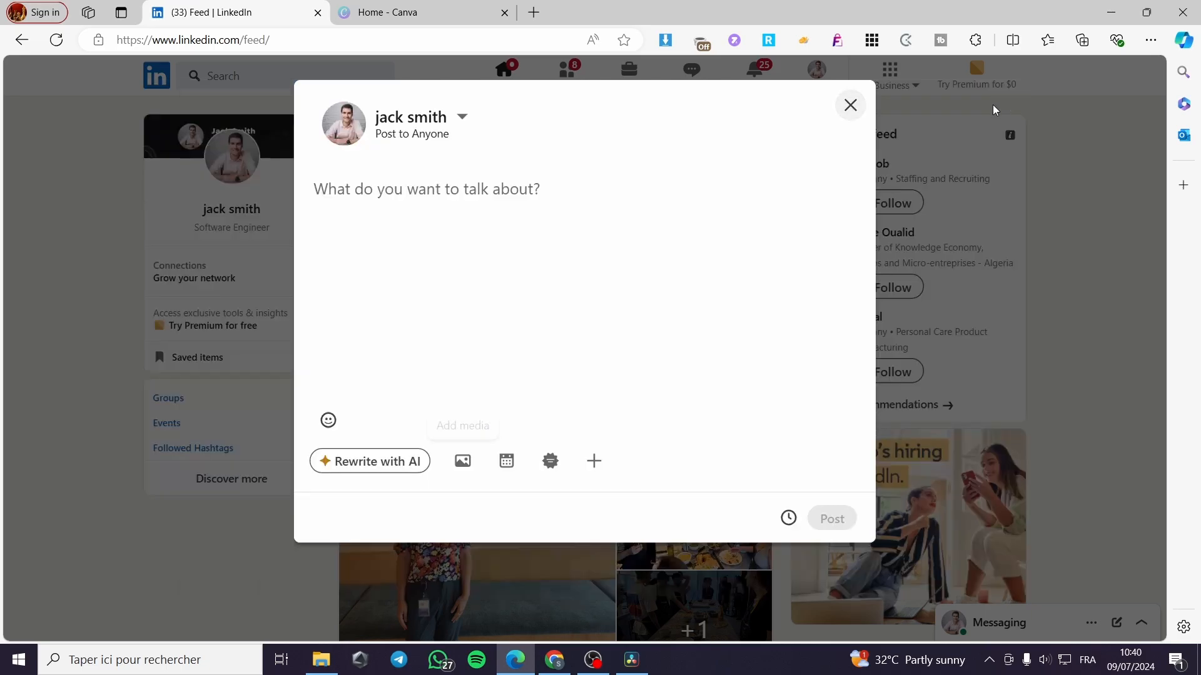
pyautogui.click(849, 108)
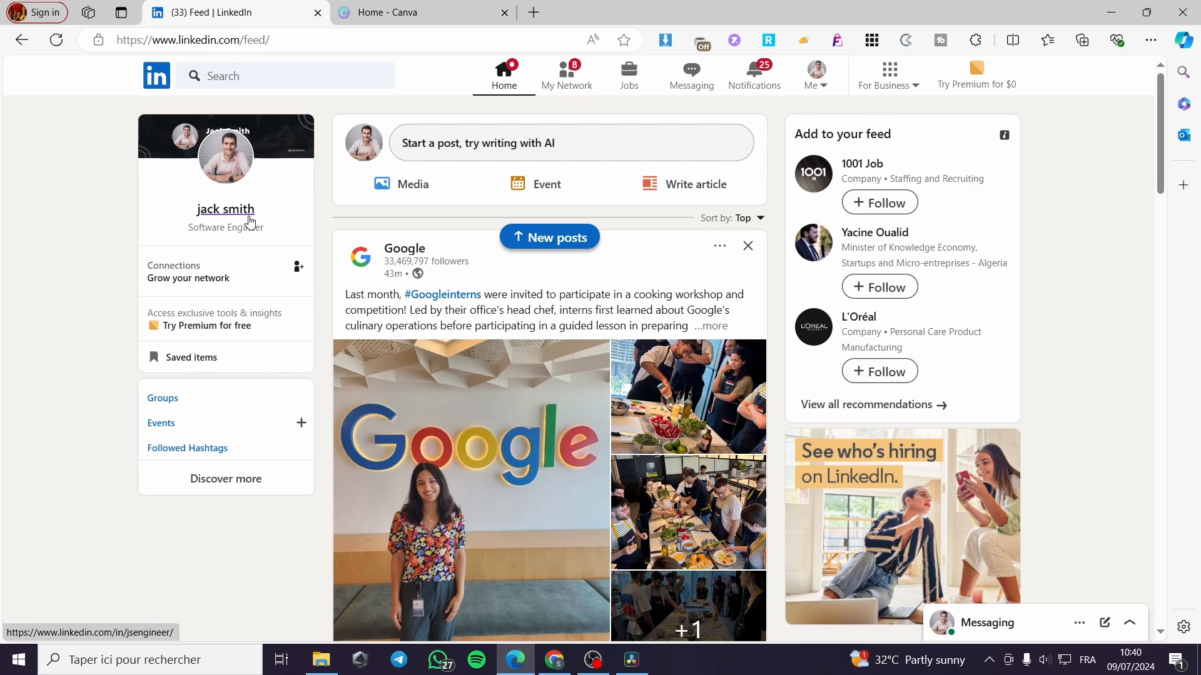
# Switch to Canva and search its content for "video".
pyautogui.click(372, 6)
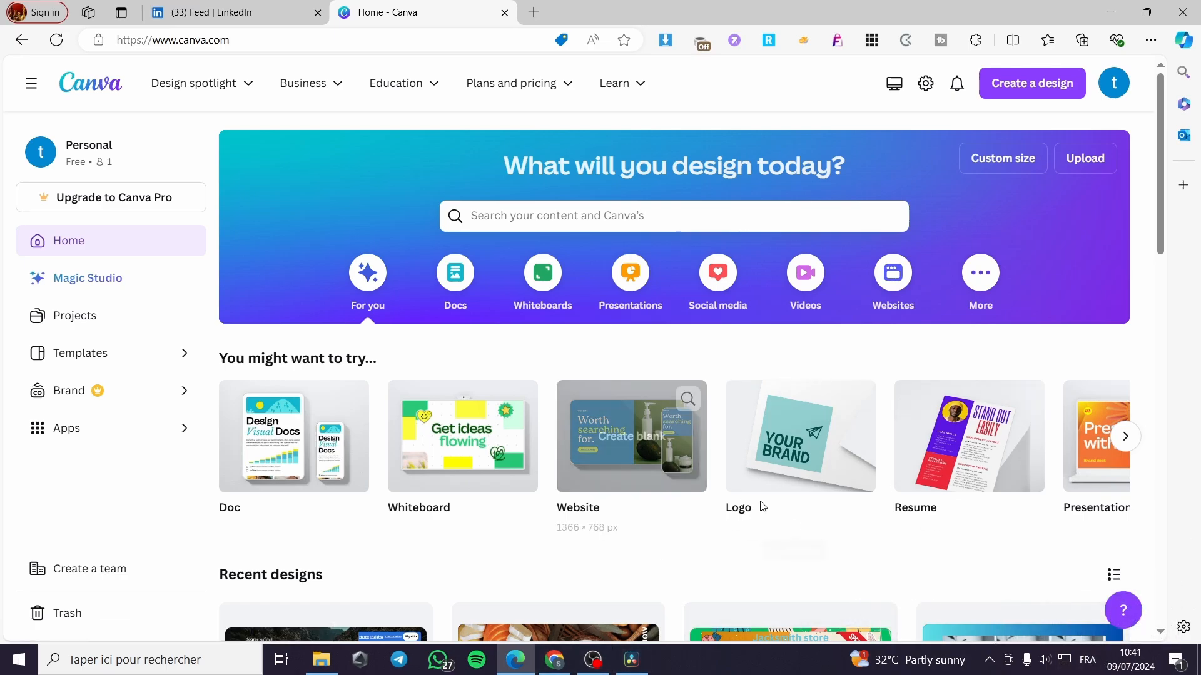
pyautogui.scroll(-1, 811, 469)
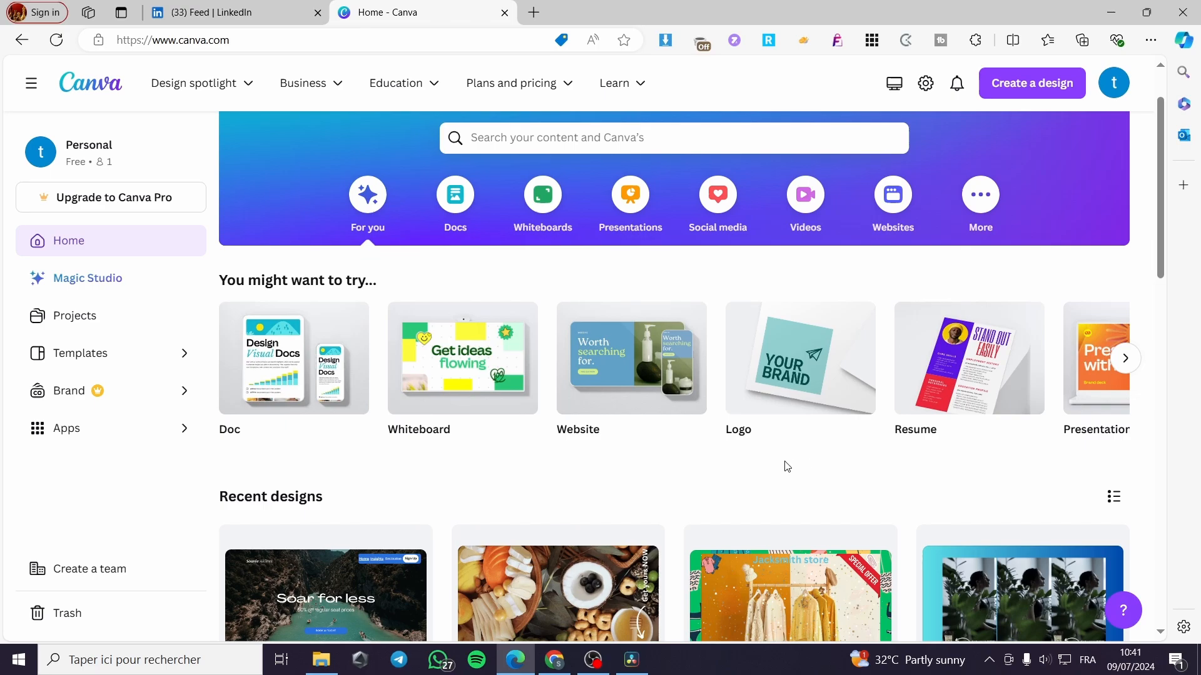
pyautogui.scroll(1, 774, 487)
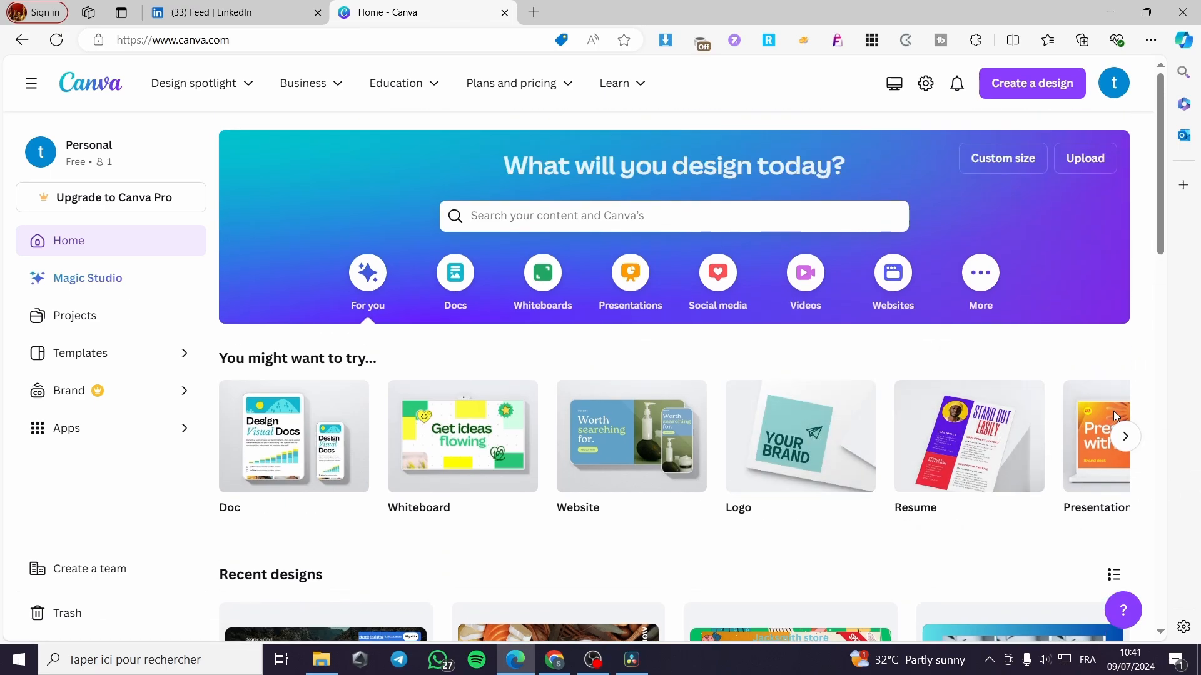
pyautogui.click(604, 218)
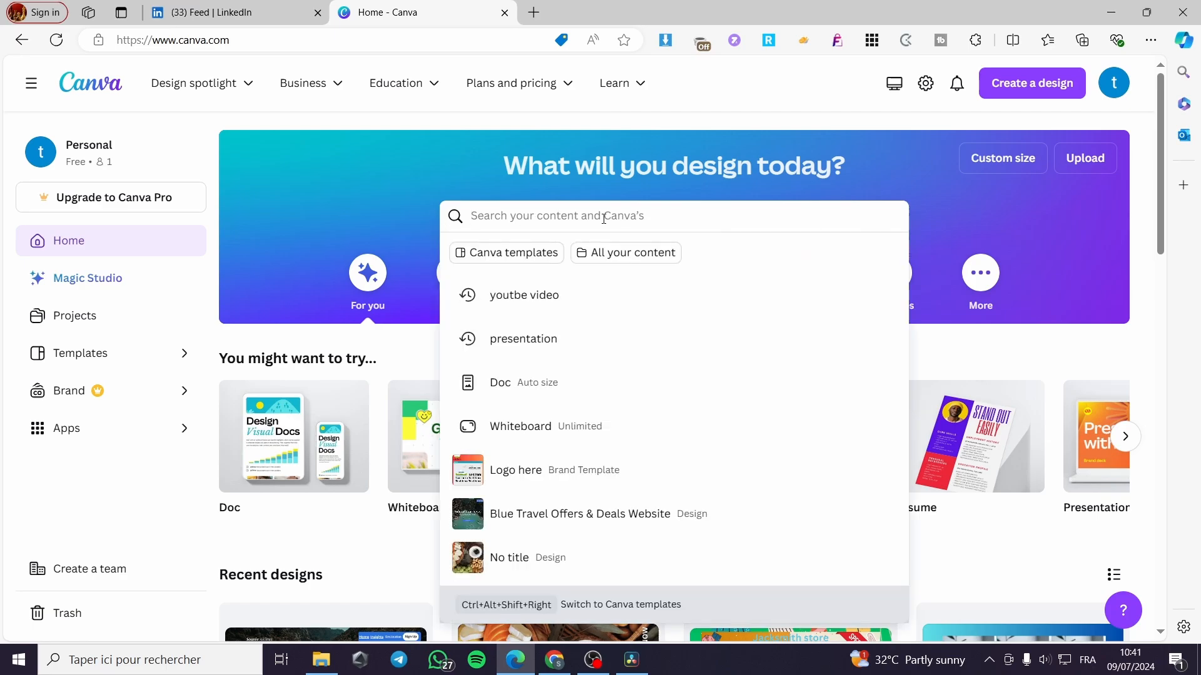
pyautogui.write('v')
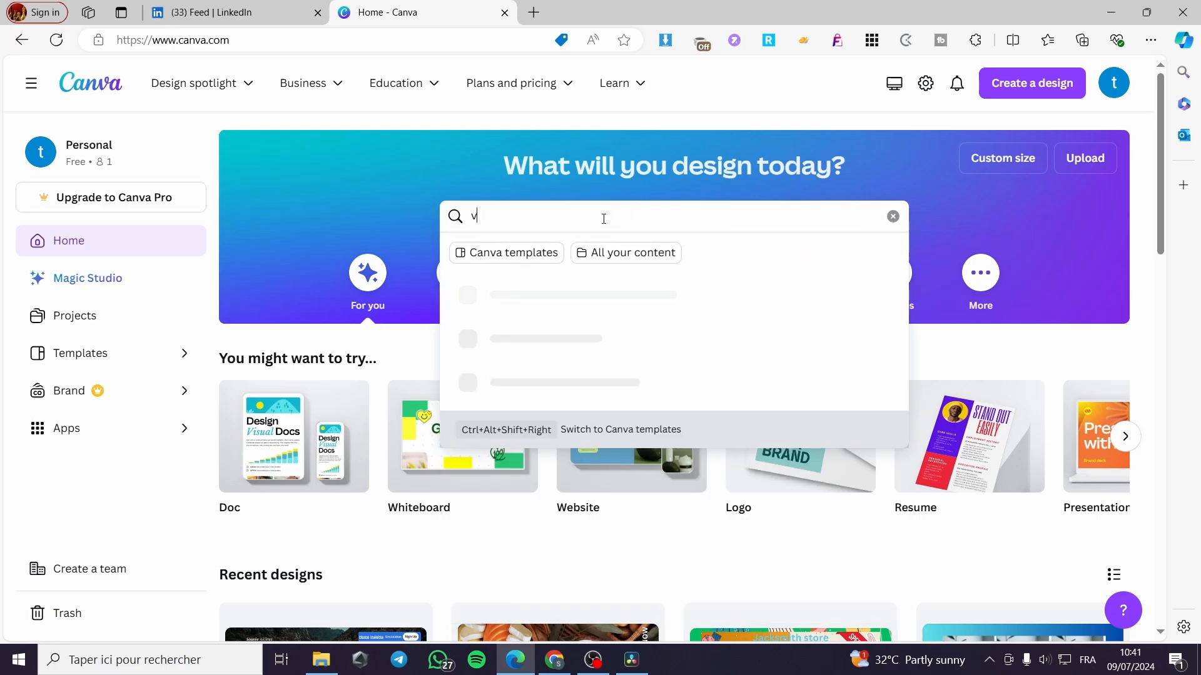
pyautogui.write('ideo$')
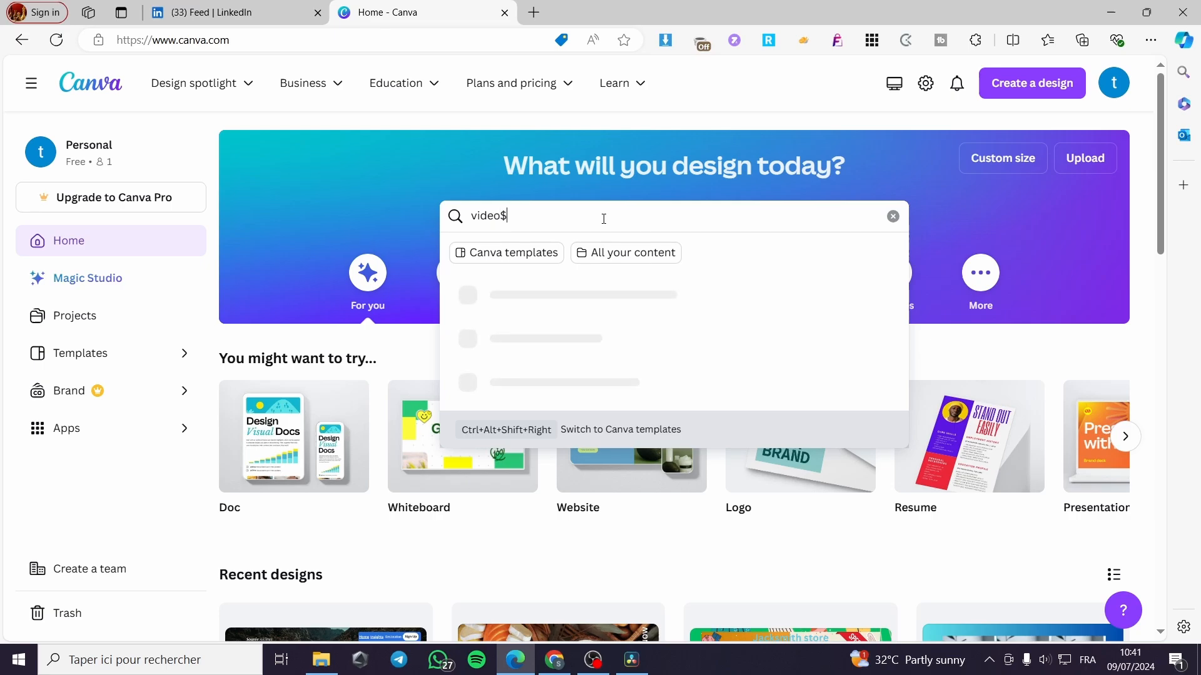
pyautogui.press('BackSpace')
pyautogui.press('Return')
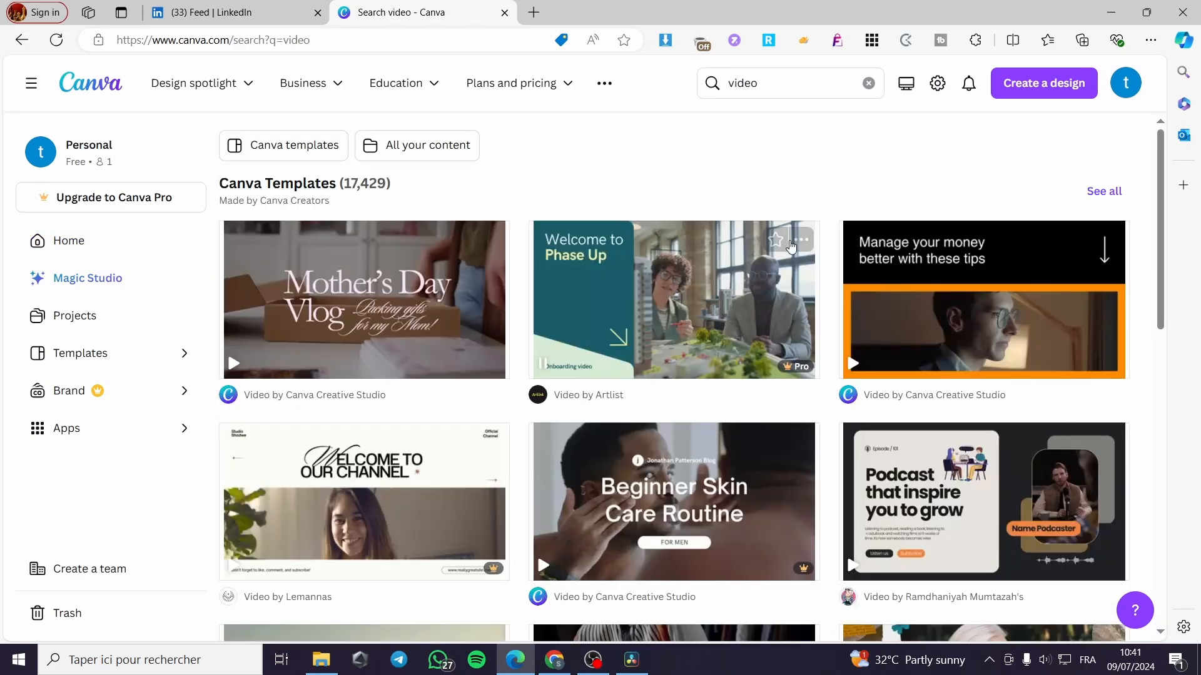
# Look through the video templates and own designs in the search results.
pyautogui.moveTo(847, 259)
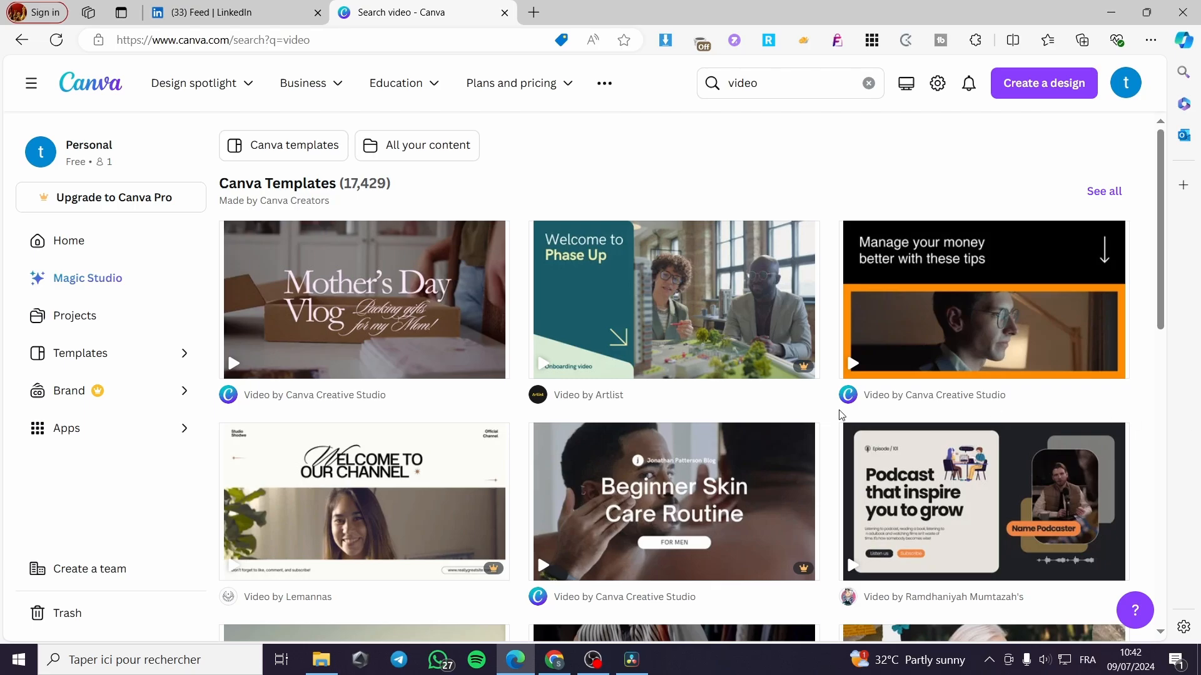
pyautogui.moveTo(933, 335)
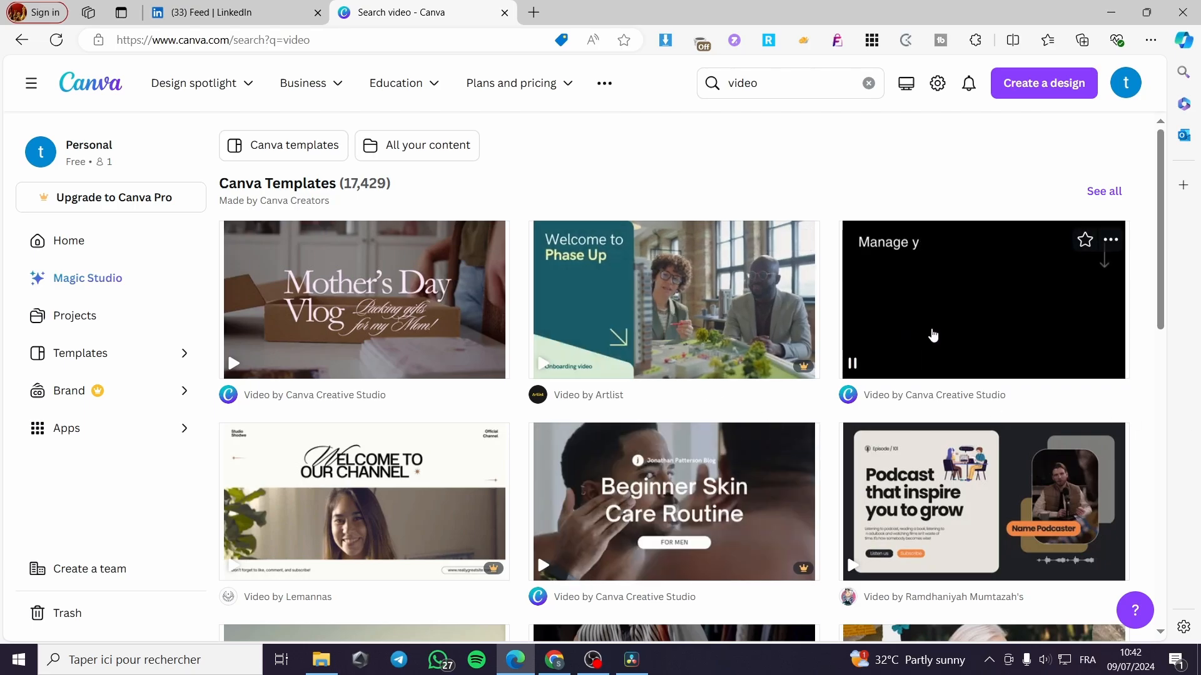
pyautogui.scroll(-4, 1088, 301)
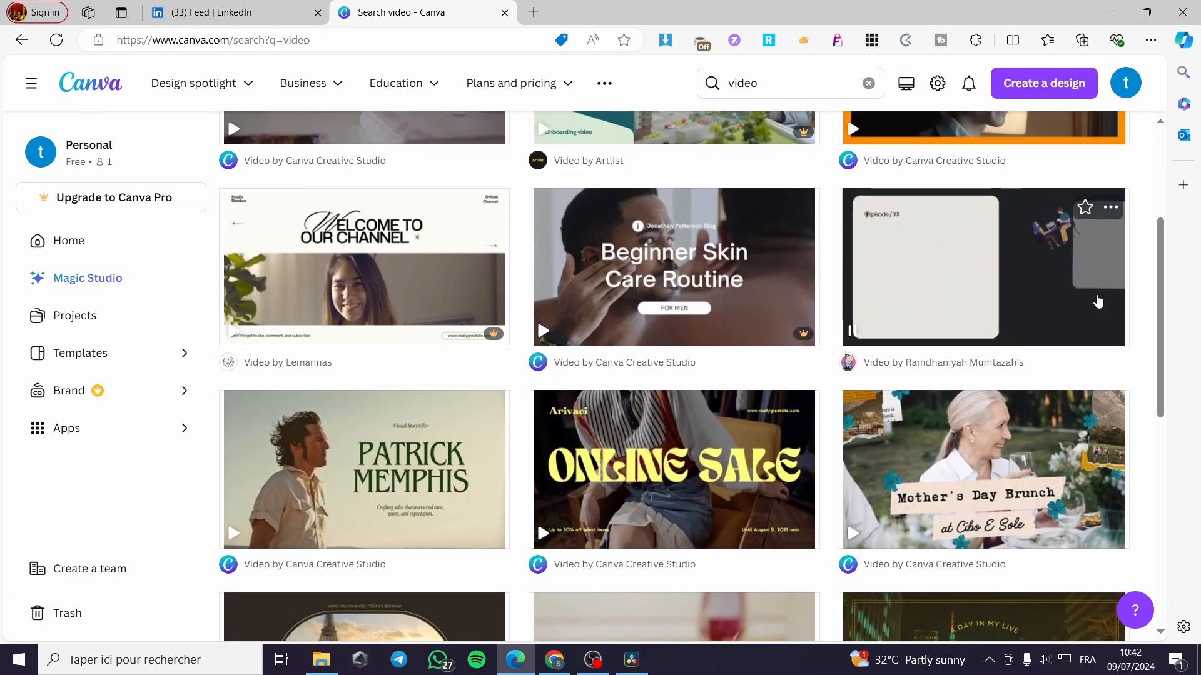
pyautogui.scroll(-8, 1097, 301)
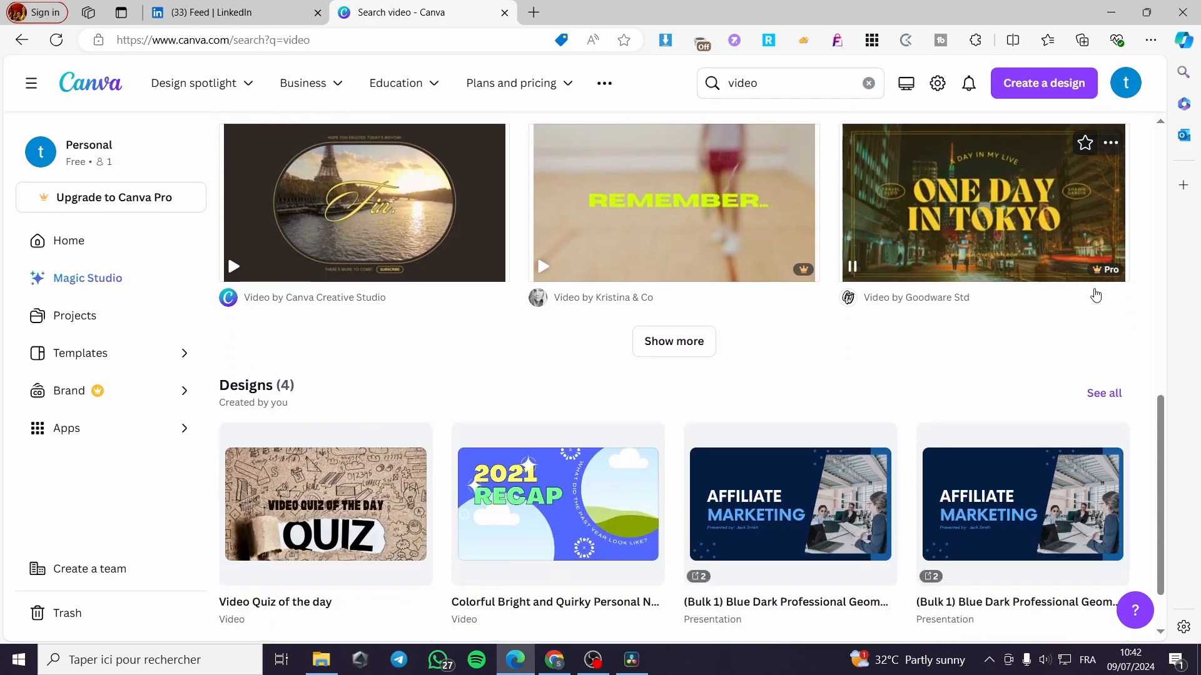
pyautogui.scroll(9, 893, 278)
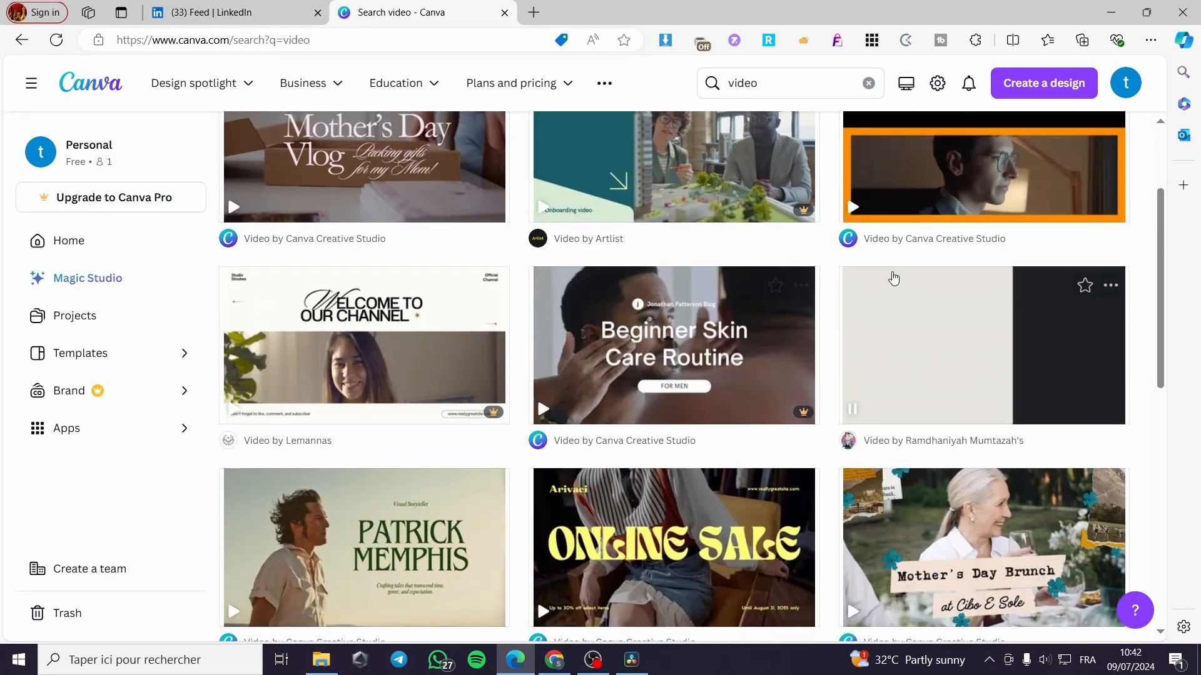
pyautogui.scroll(3, 628, 284)
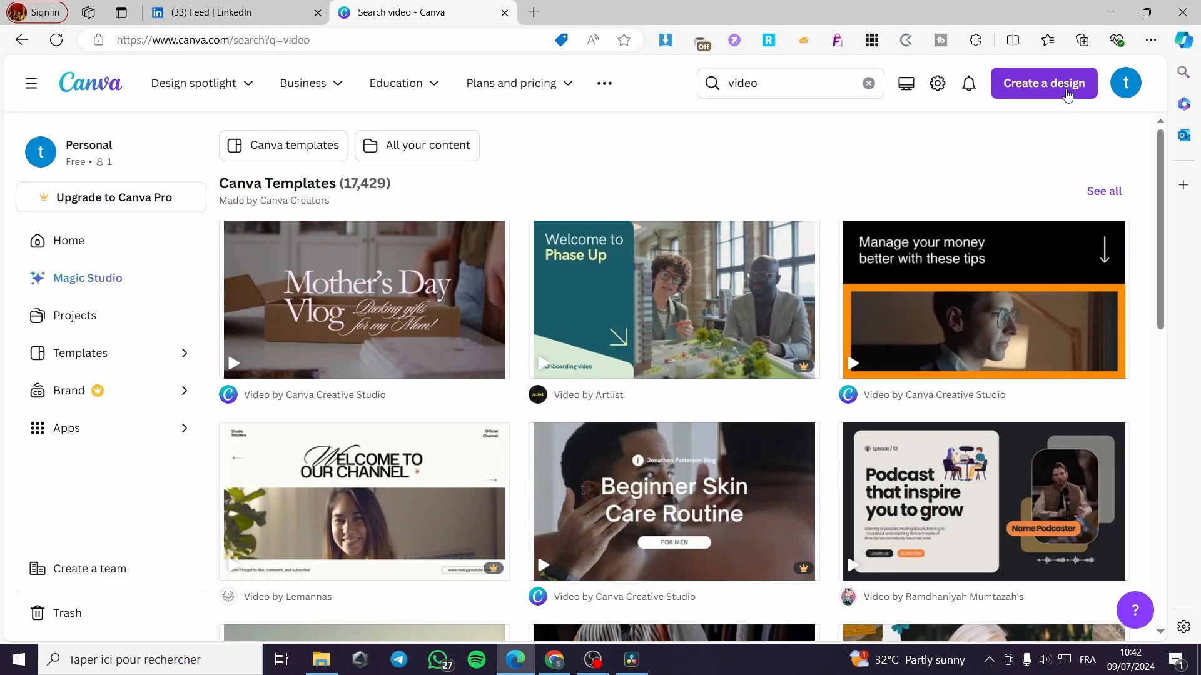
# Create a new custom-size design using the recent 1280 × 769 px size.
pyautogui.click(1046, 91)
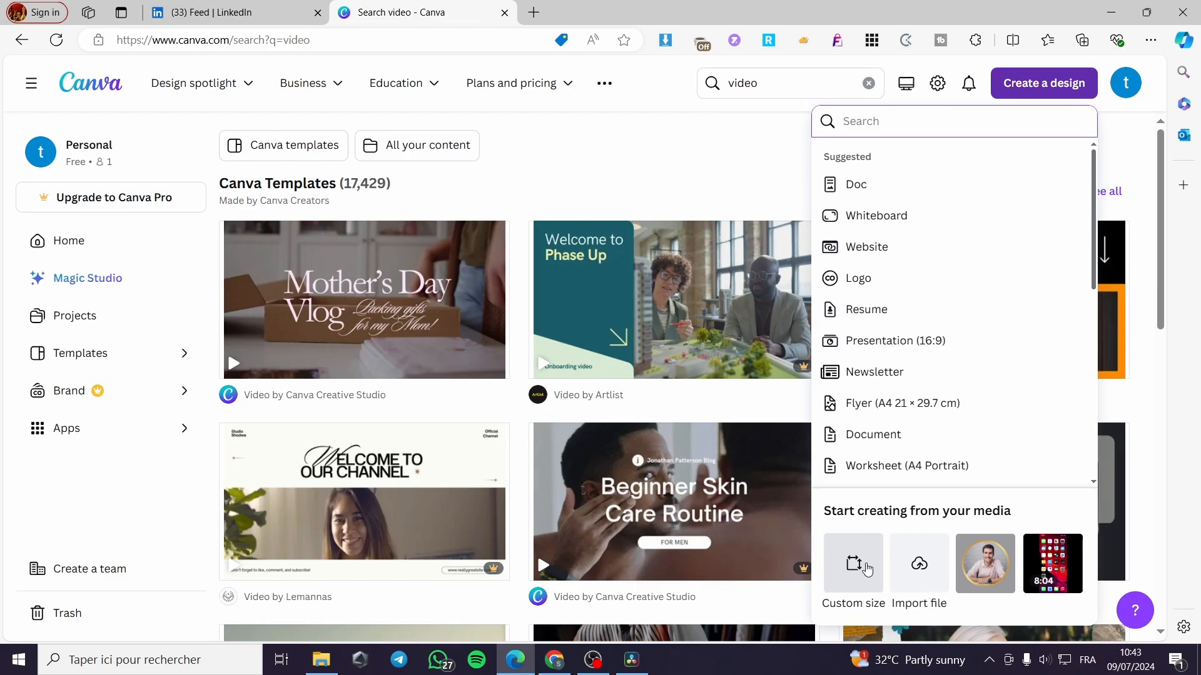
pyautogui.click(874, 584)
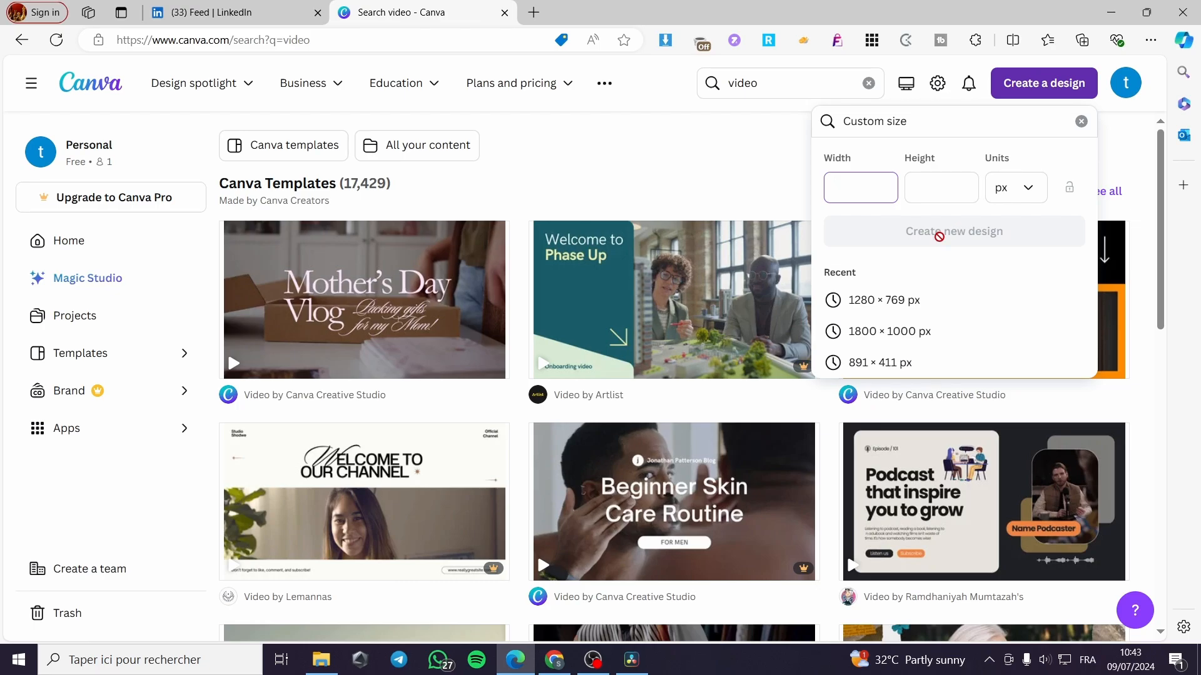
pyautogui.click(873, 306)
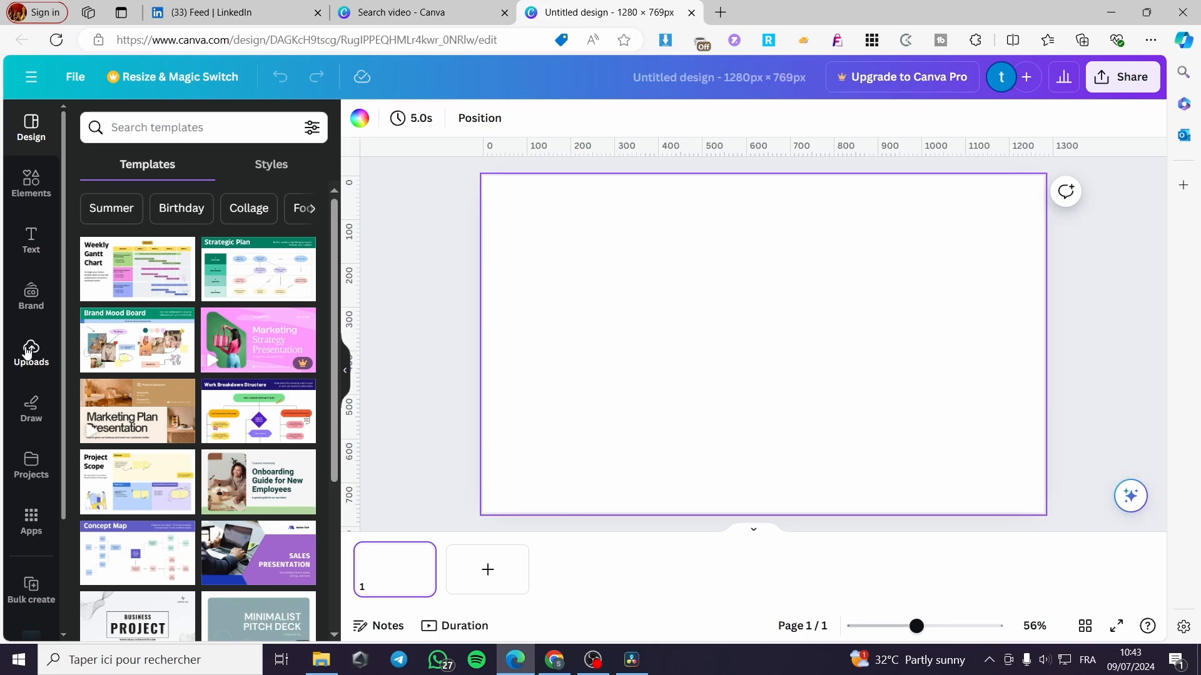
# Add the uploaded 9.1-second food video to the blank page.
pyautogui.click(27, 354)
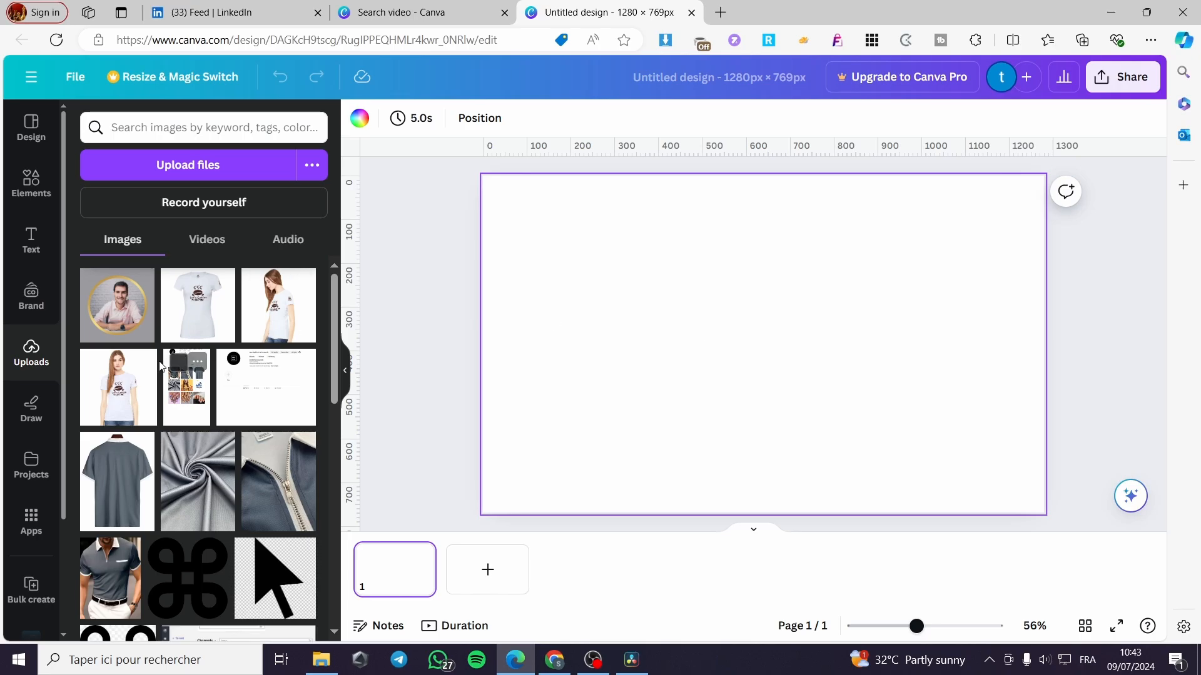
pyautogui.scroll(-4, 160, 366)
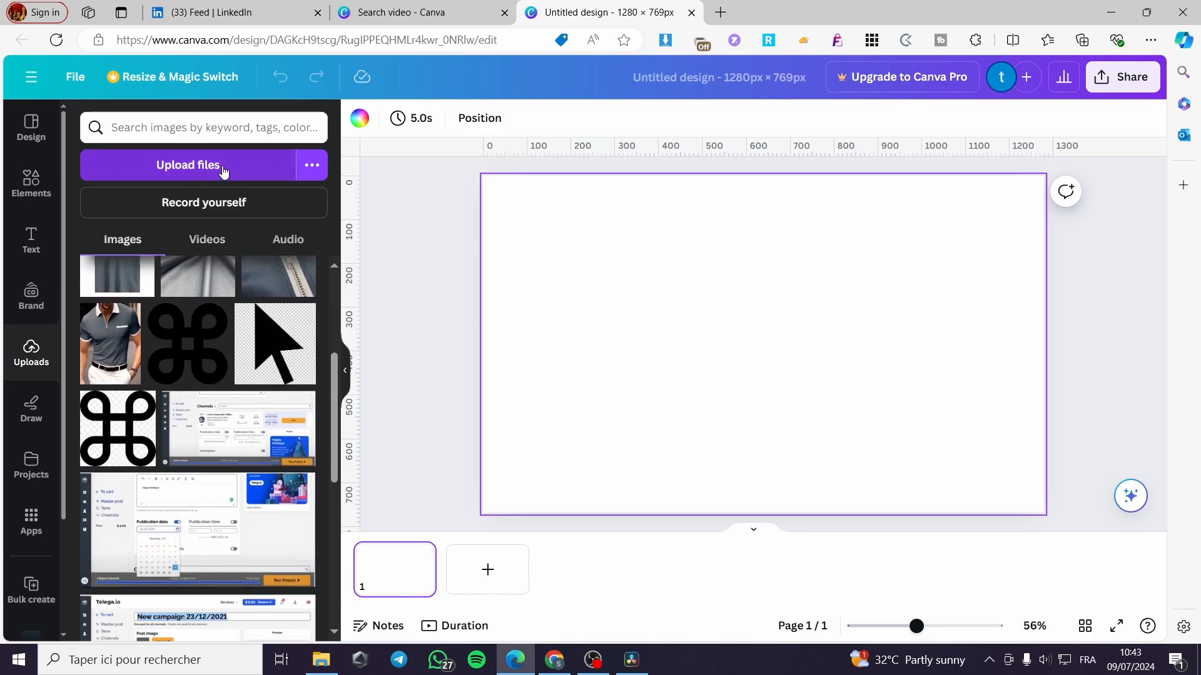
pyautogui.click(207, 242)
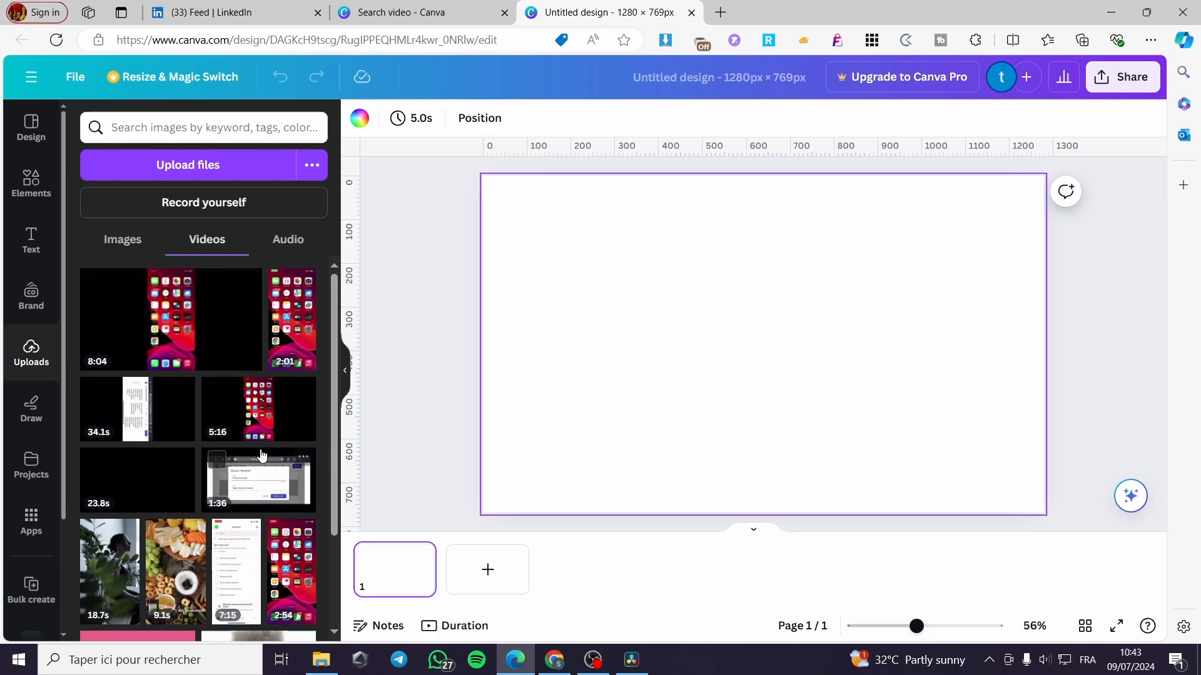
pyautogui.scroll(-2, 261, 454)
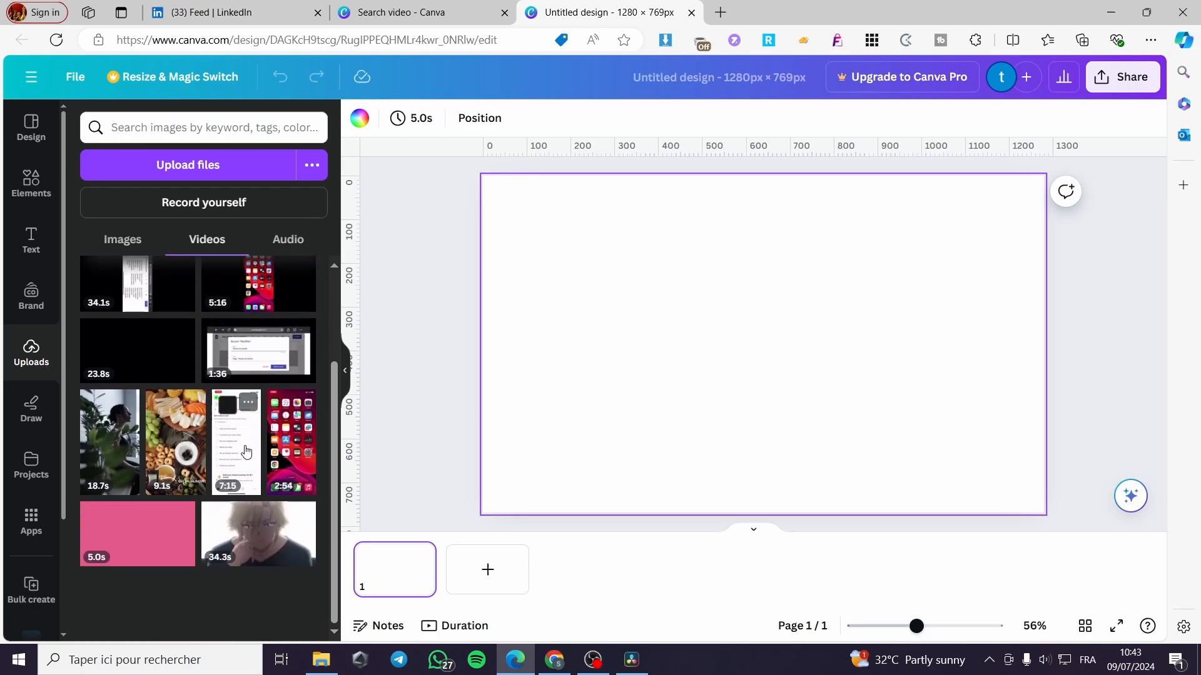
pyautogui.click(174, 443)
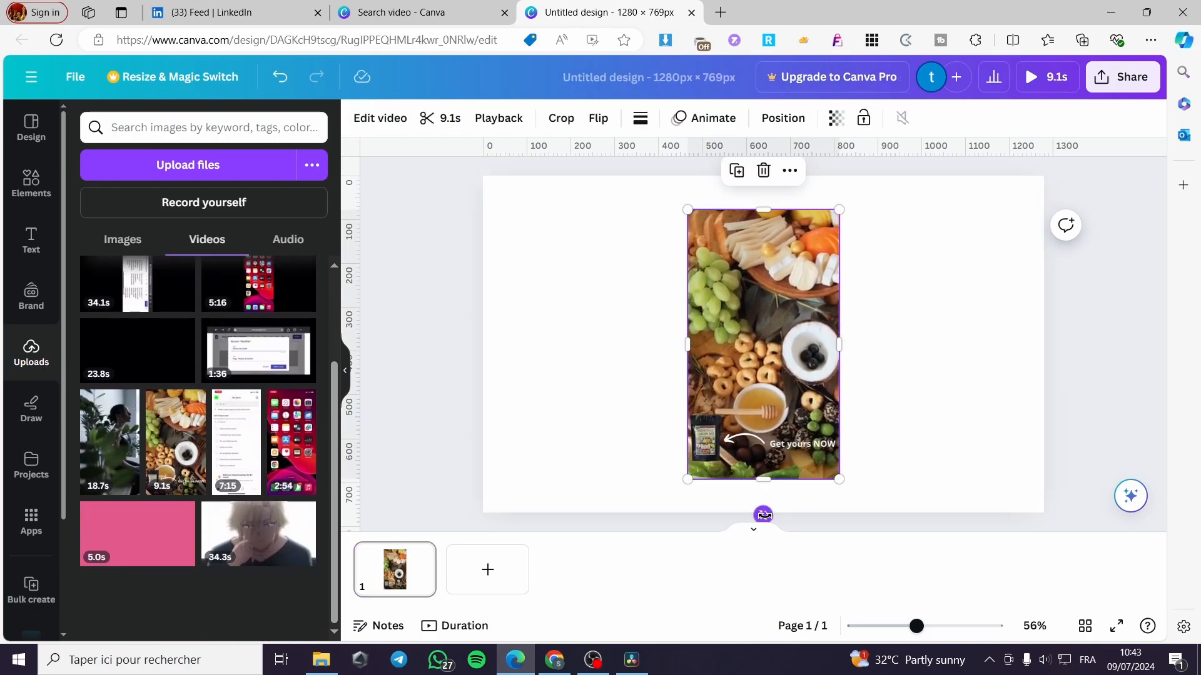
# Rotate the food video a quarter turn counterclockwise, then enlarge and crop it to fill the whole page.
pyautogui.moveTo(763, 515); pyautogui.dragTo(692, 258)
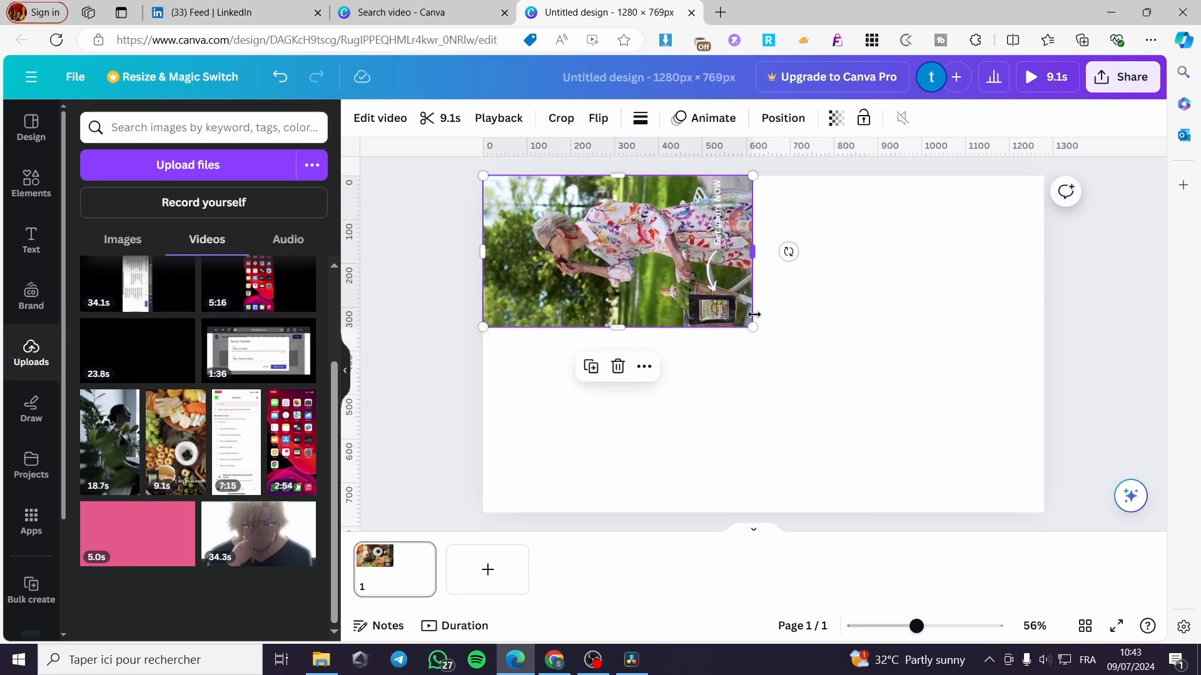
pyautogui.moveTo(754, 328); pyautogui.dragTo(1097, 493)
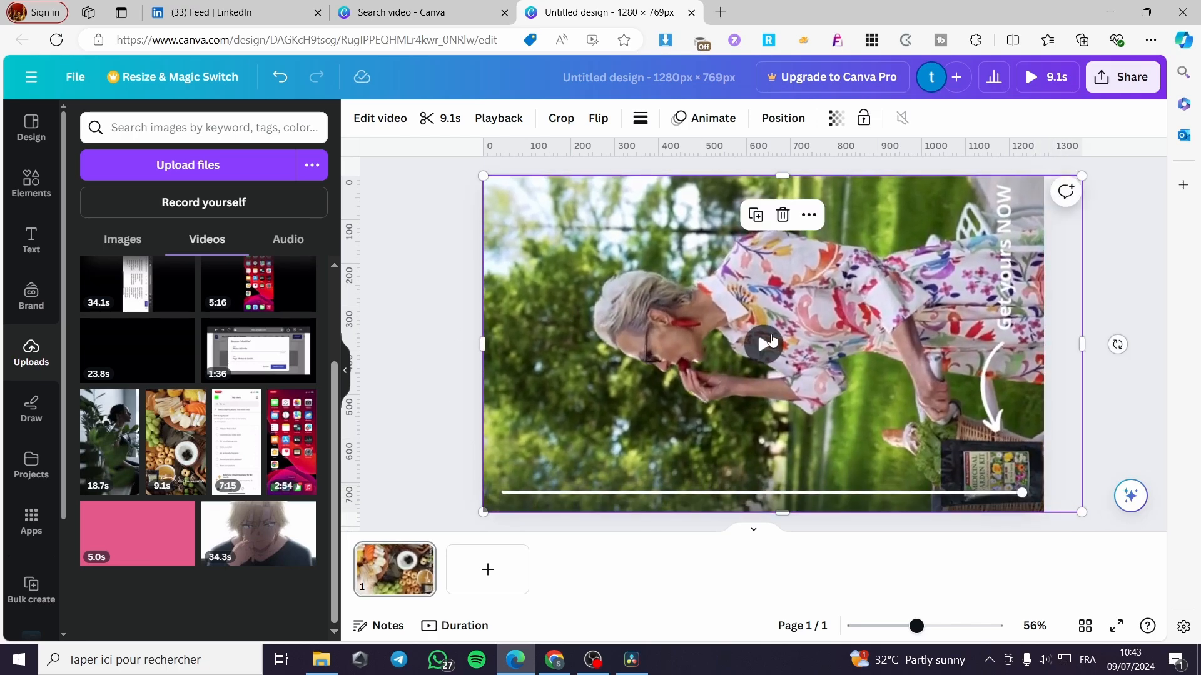
pyautogui.moveTo(1082, 344); pyautogui.dragTo(1075, 342)
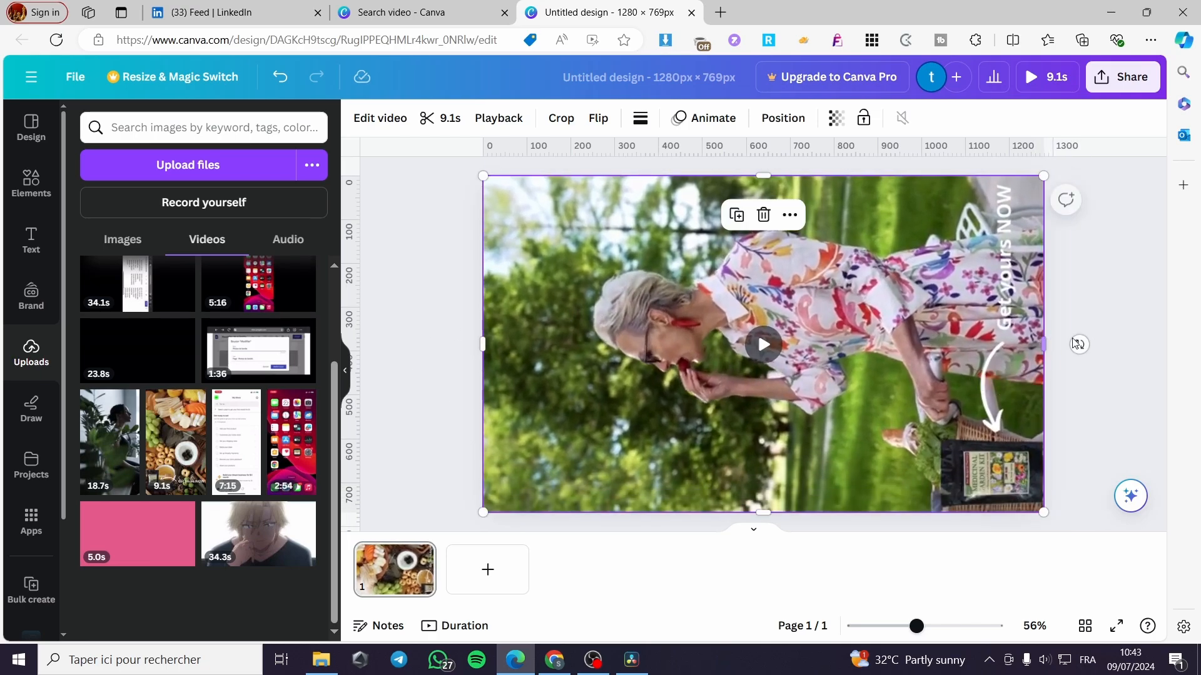
pyautogui.click(1108, 288)
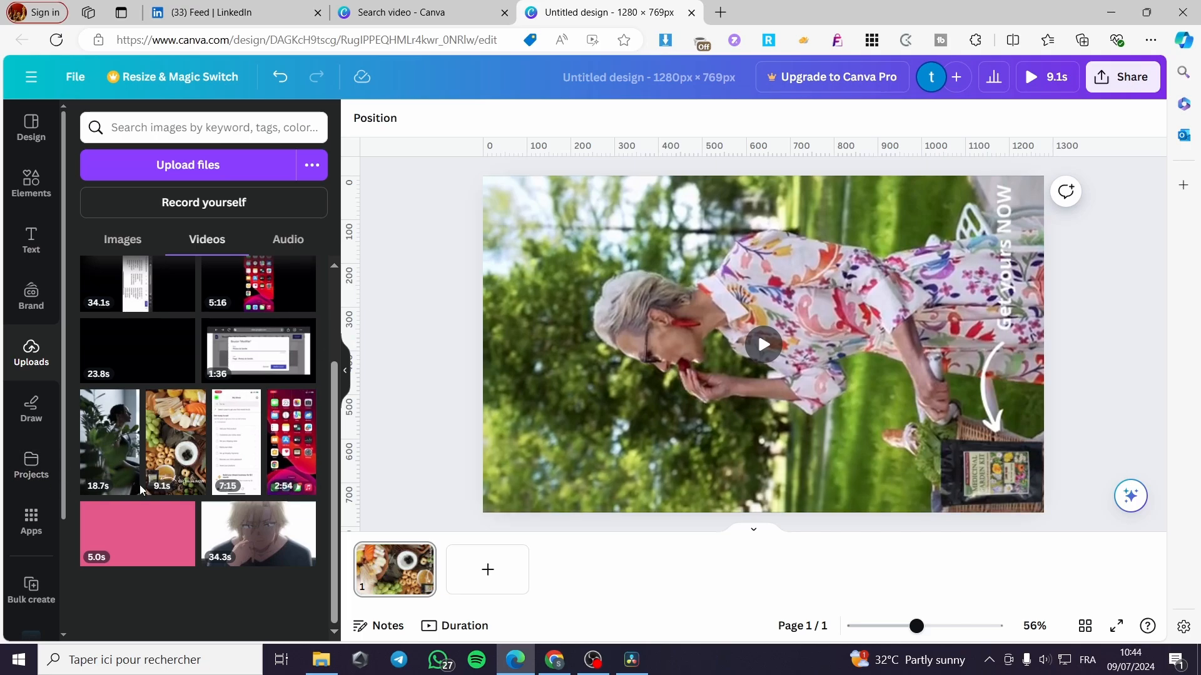
# Search the elements library for "animal".
pyautogui.click(32, 181)
pyautogui.click(31, 127)
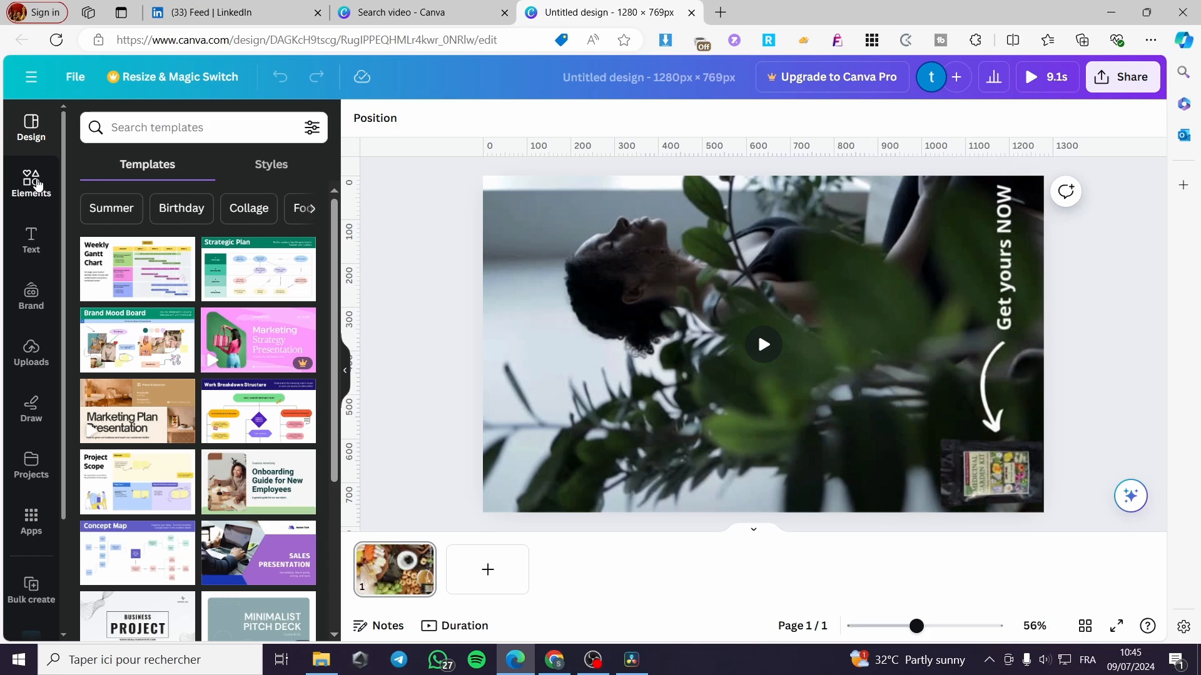
pyautogui.click(33, 183)
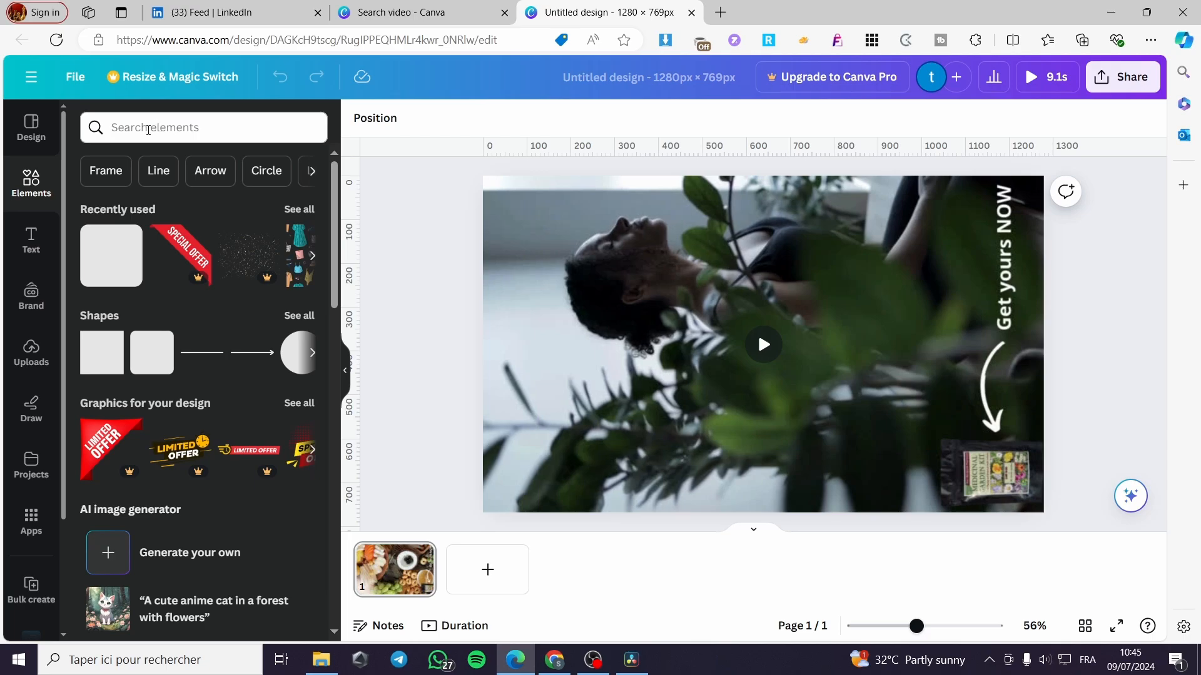
pyautogui.click(146, 128)
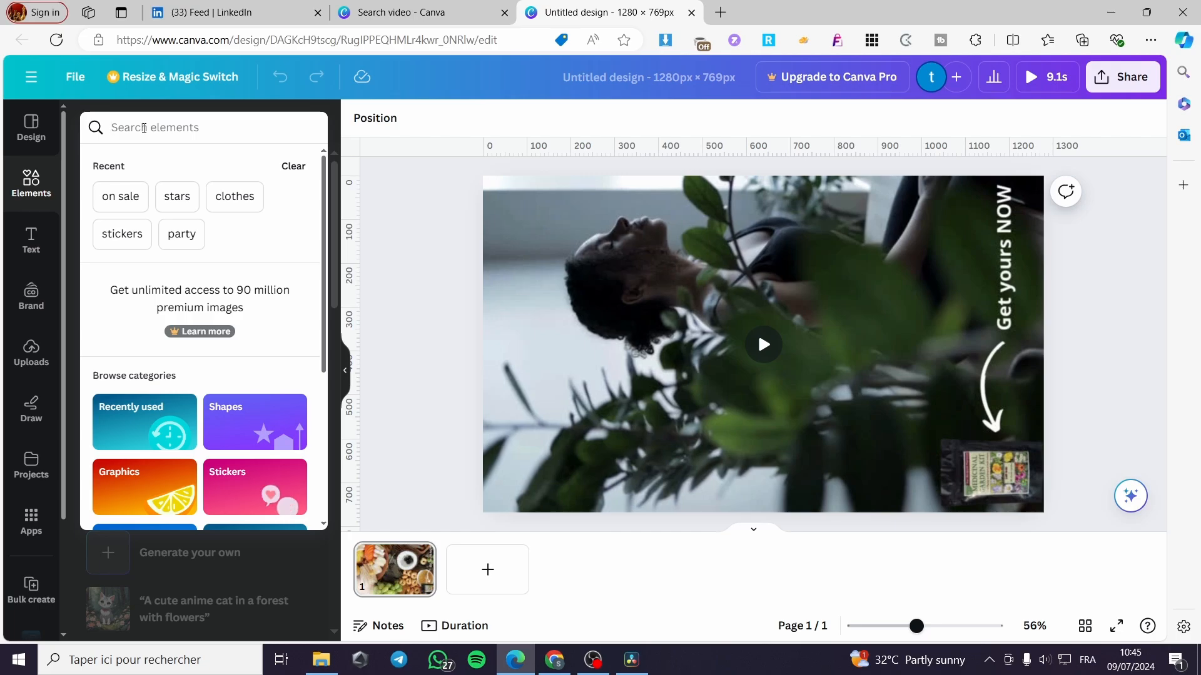
pyautogui.write('anima')
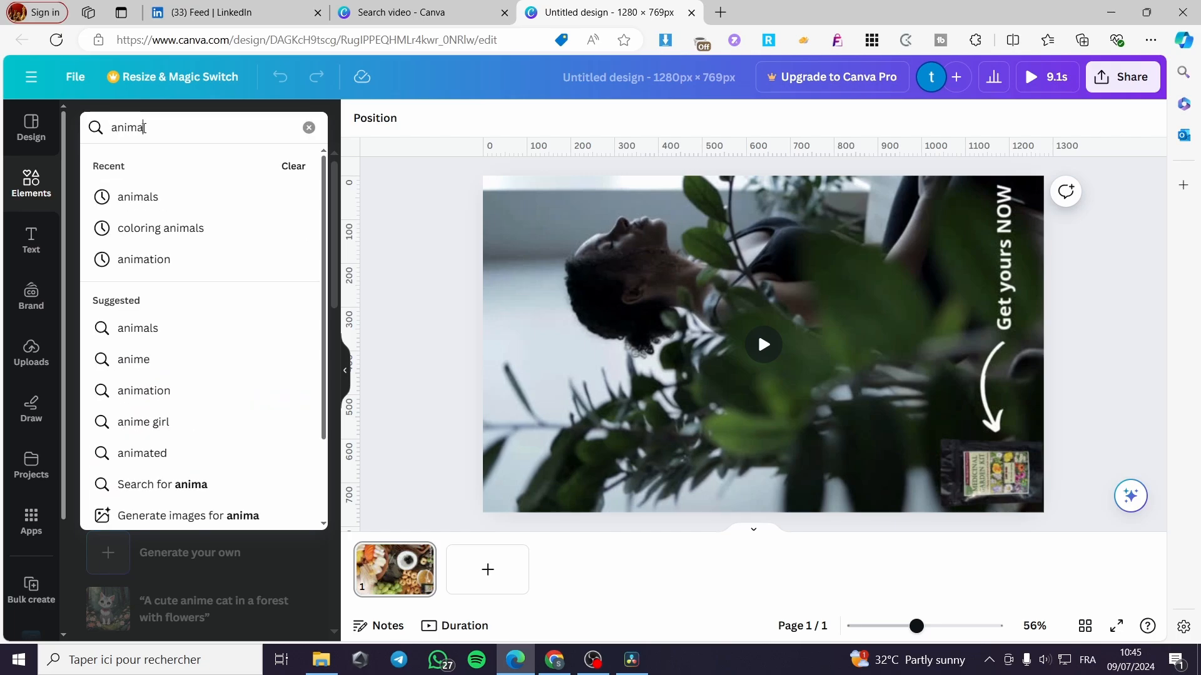
pyautogui.write('l')
pyautogui.press('Return')
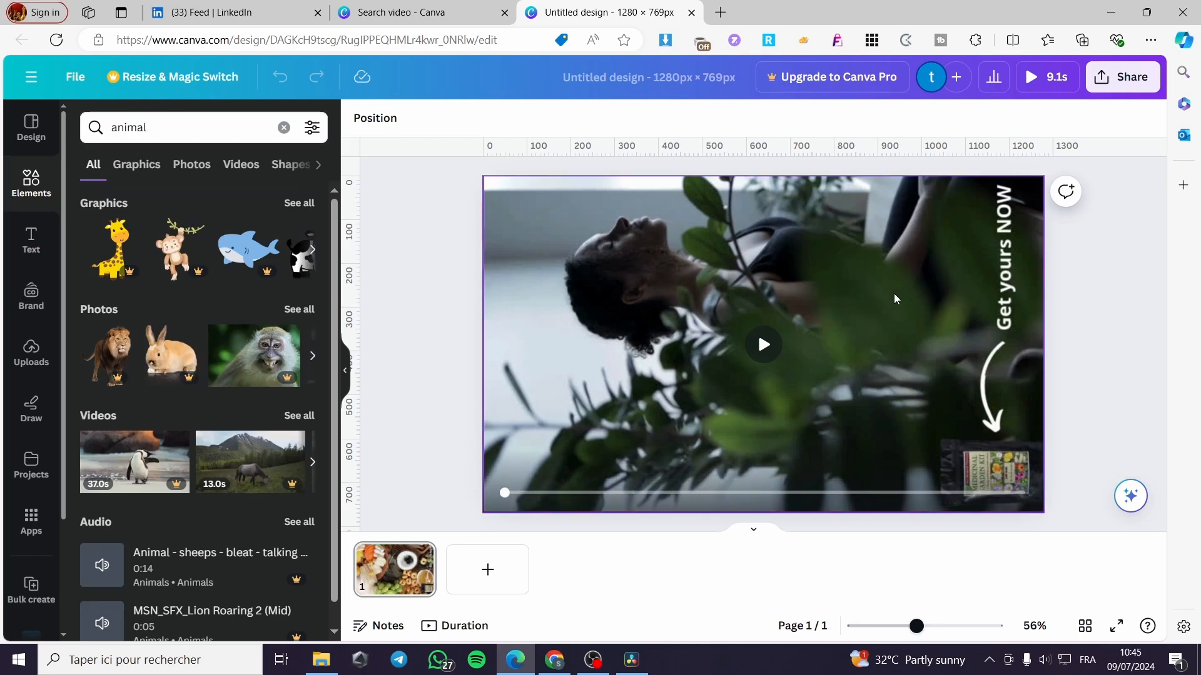
# Search the elements library for "veggies" and list all the matching graphics.
pyautogui.moveTo(170, 128); pyautogui.dragTo(30, 133)
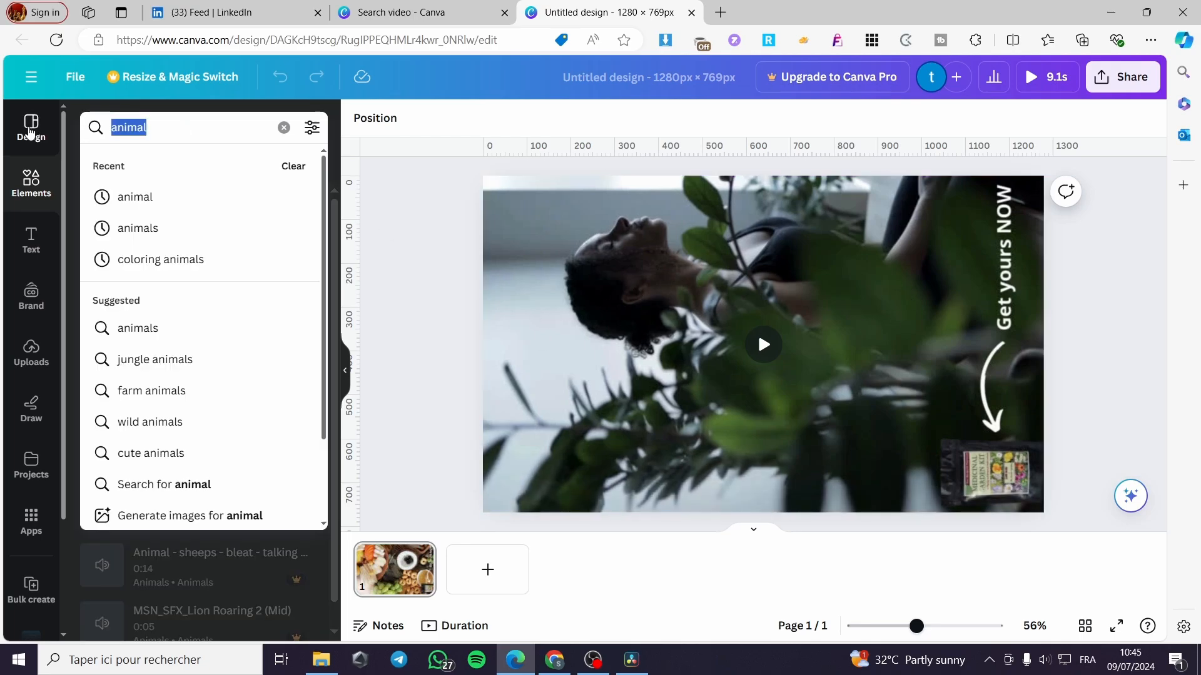
pyautogui.press('BackSpace')
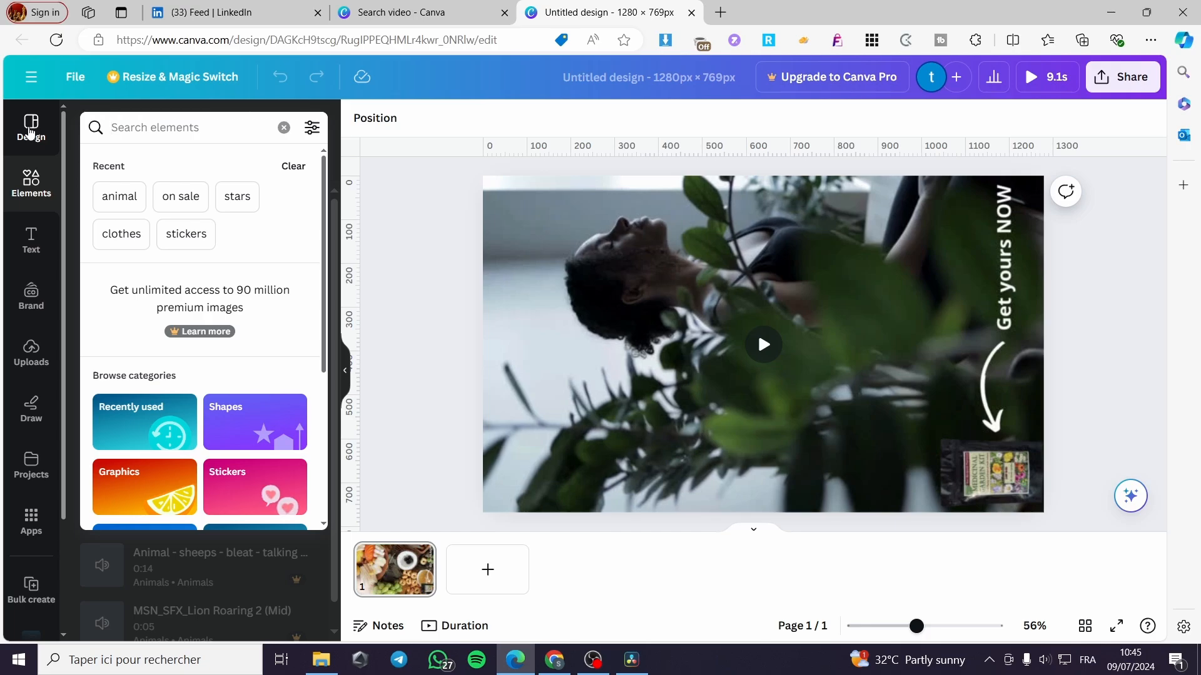
pyautogui.write('veggie')
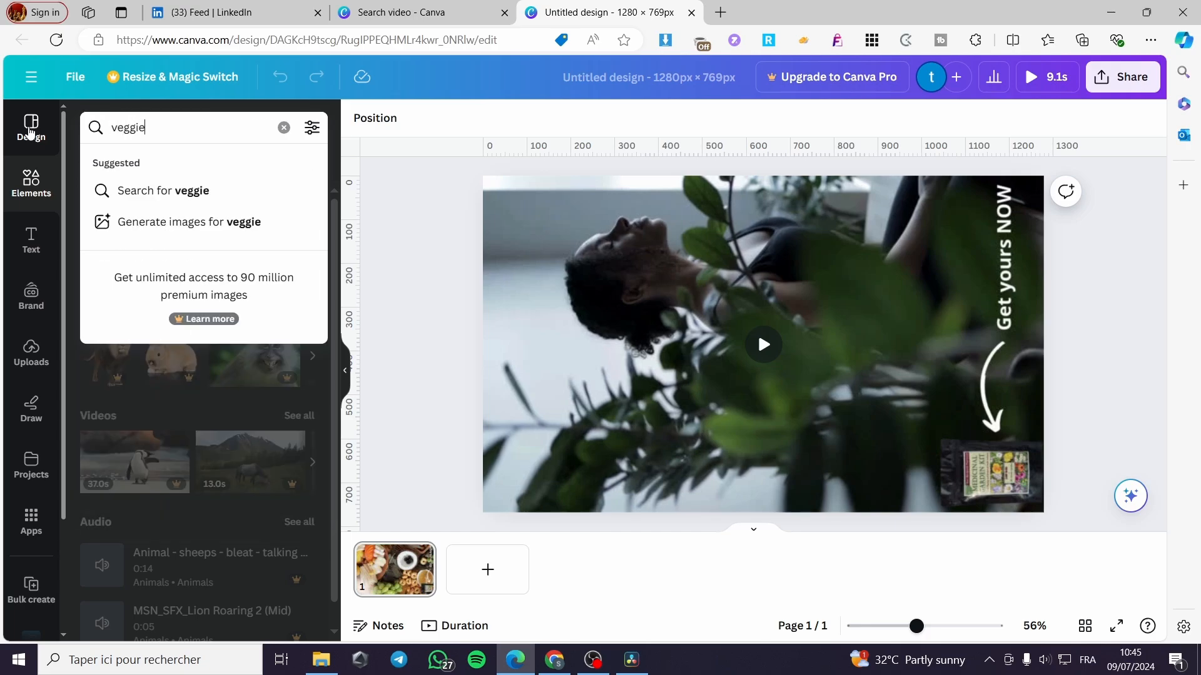
pyautogui.write('s')
pyautogui.press('Return')
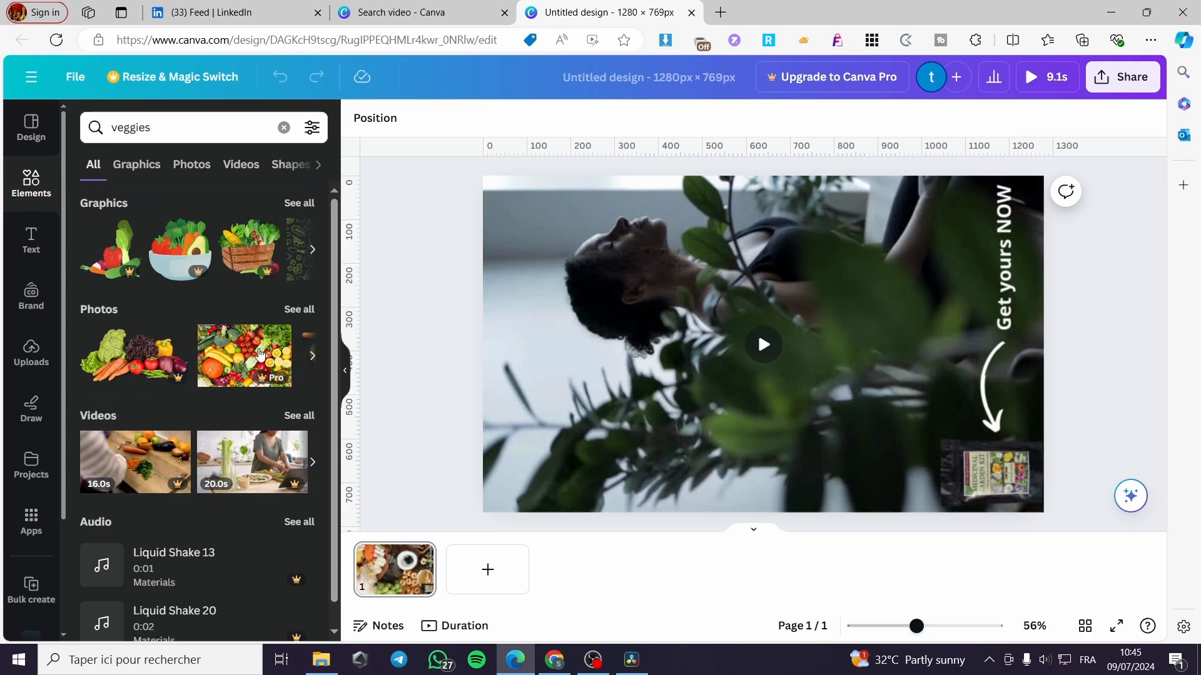
pyautogui.click(302, 205)
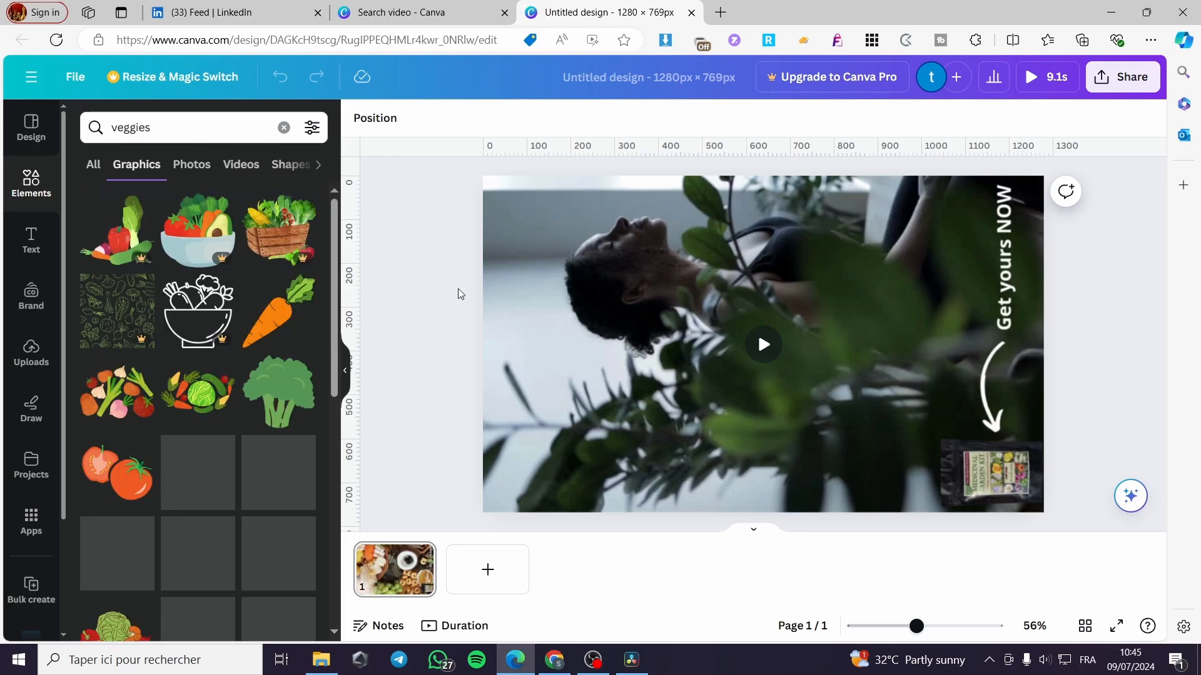
# Add the single carrot graphic in the page's upper-right corner and the mixed vegetables graphic in its lower-left corner.
pyautogui.click(289, 320)
pyautogui.moveTo(831, 436); pyautogui.dragTo(1013, 228)
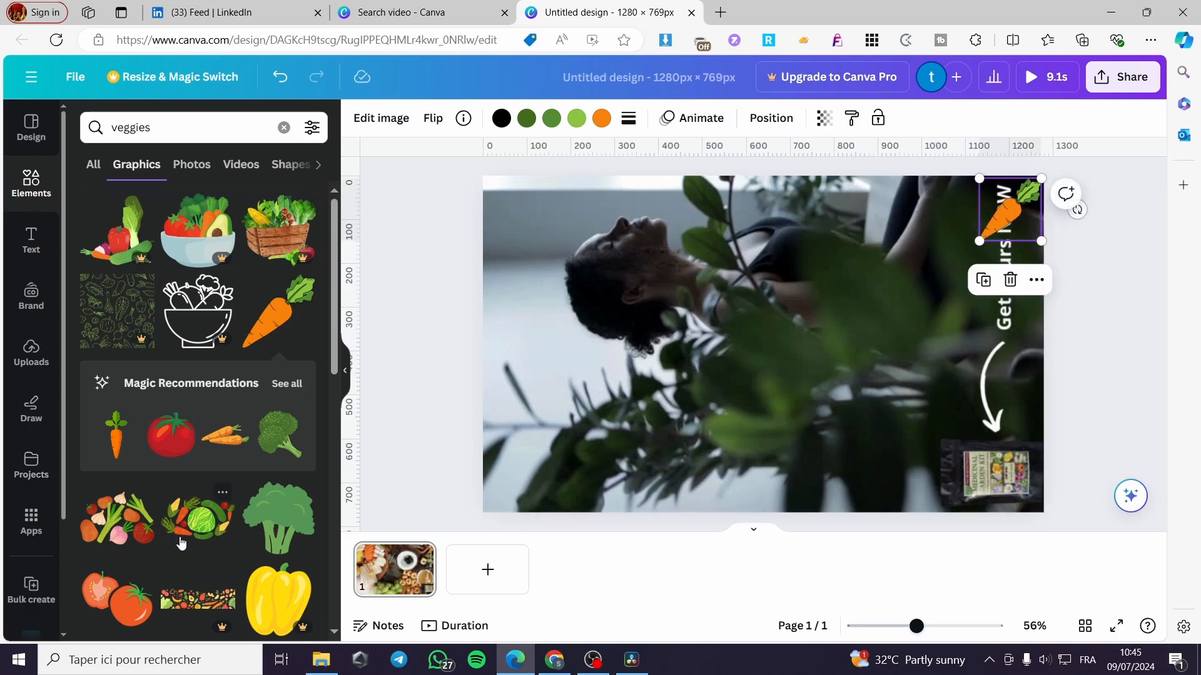
pyautogui.click(181, 544)
pyautogui.moveTo(951, 482); pyautogui.dragTo(694, 350)
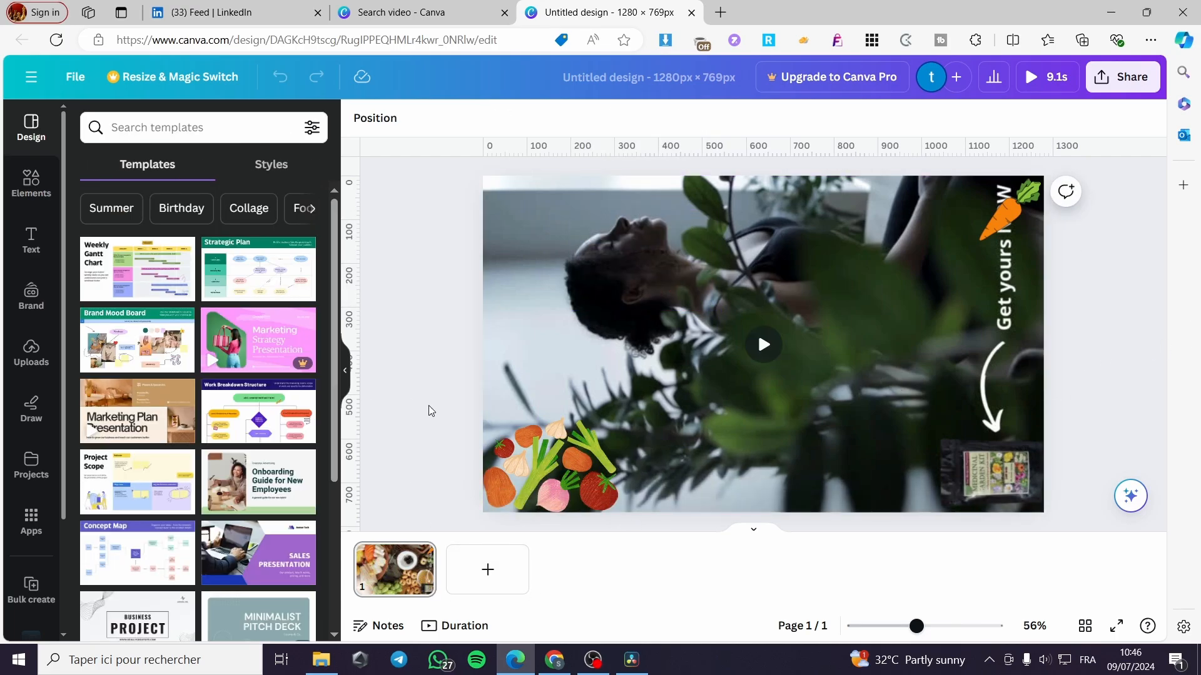
# Search the elements library for "frame" and look through the full list of frames.
pyautogui.click(45, 202)
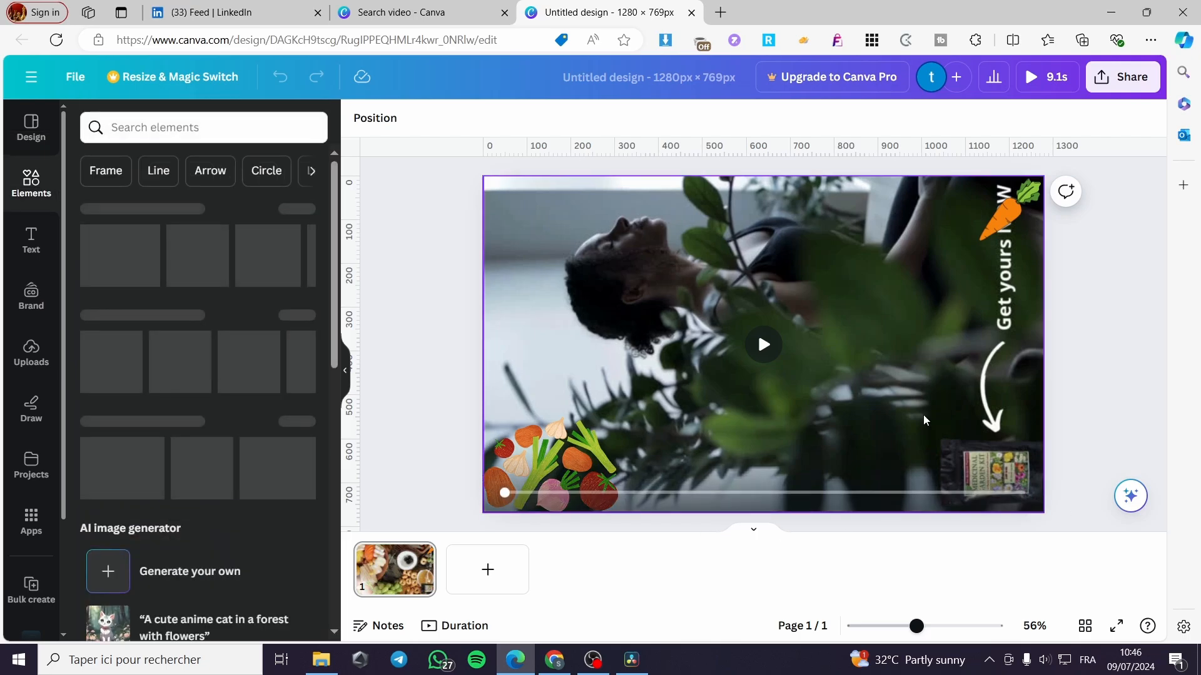
pyautogui.click(193, 129)
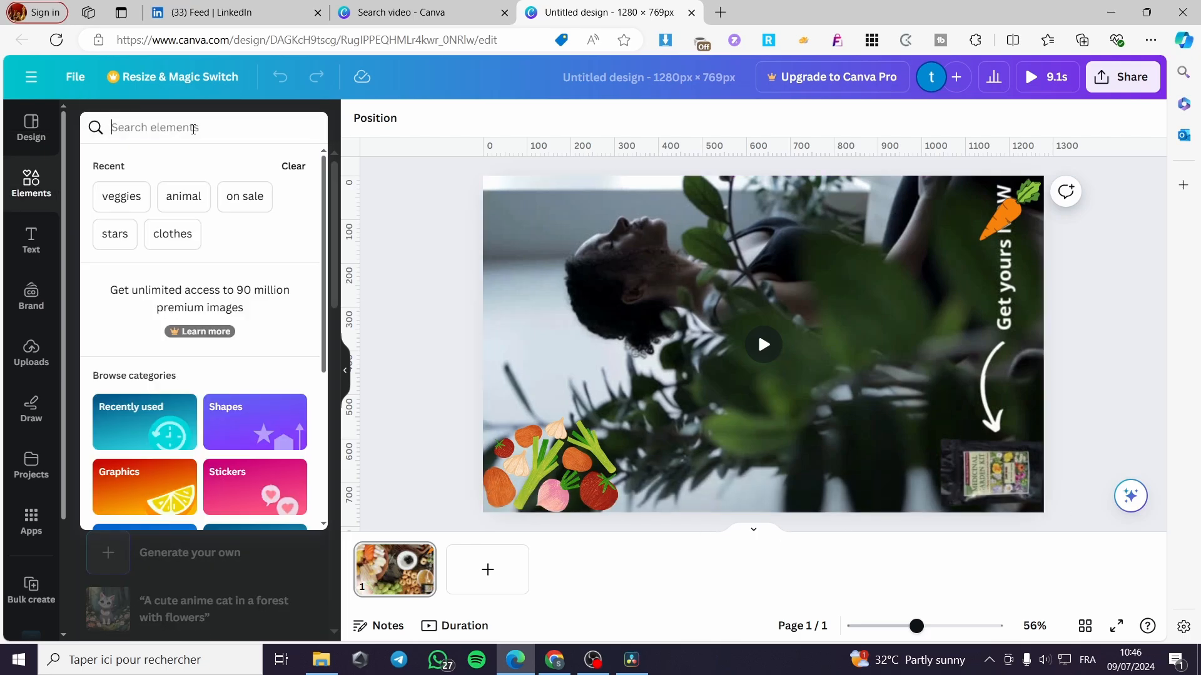
pyautogui.write('fra')
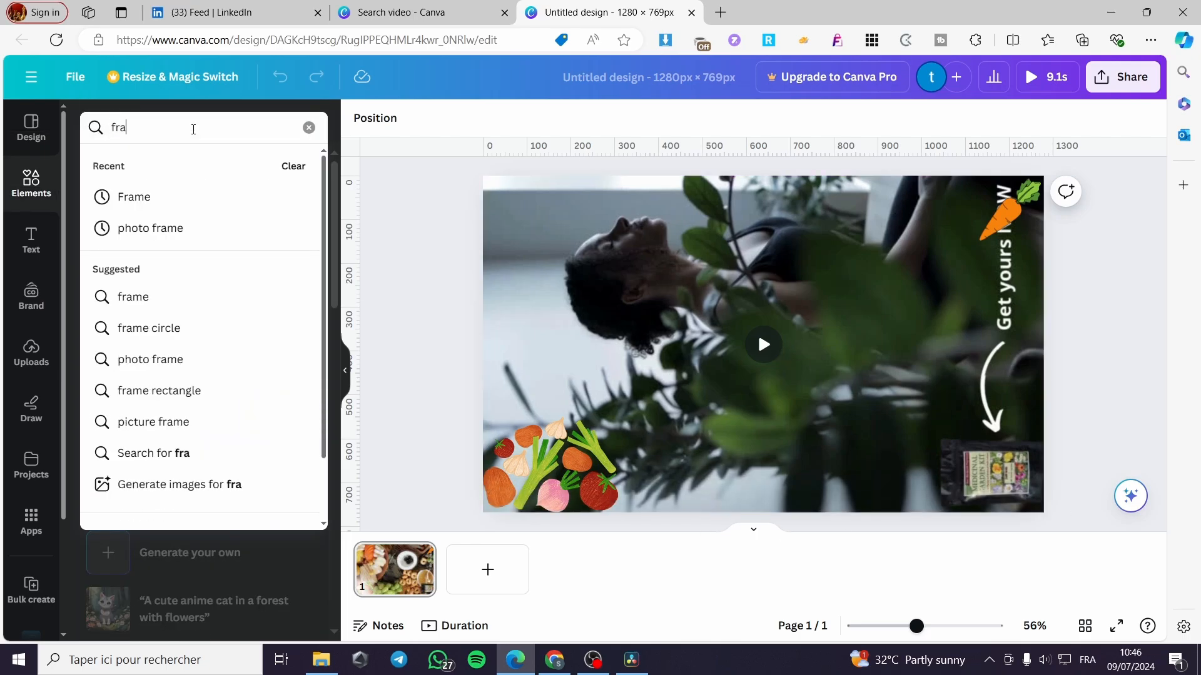
pyautogui.write('le')
pyautogui.press('BackSpace')
pyautogui.press('BackSpace')
pyautogui.write('me')
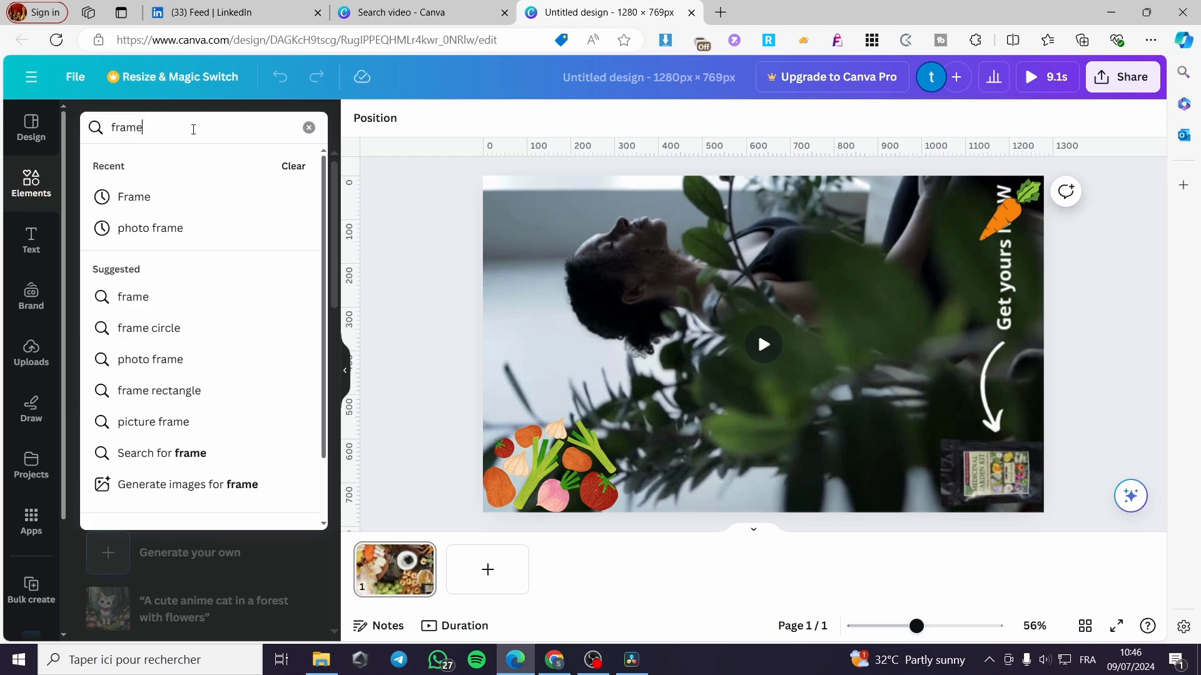
pyautogui.press('Return')
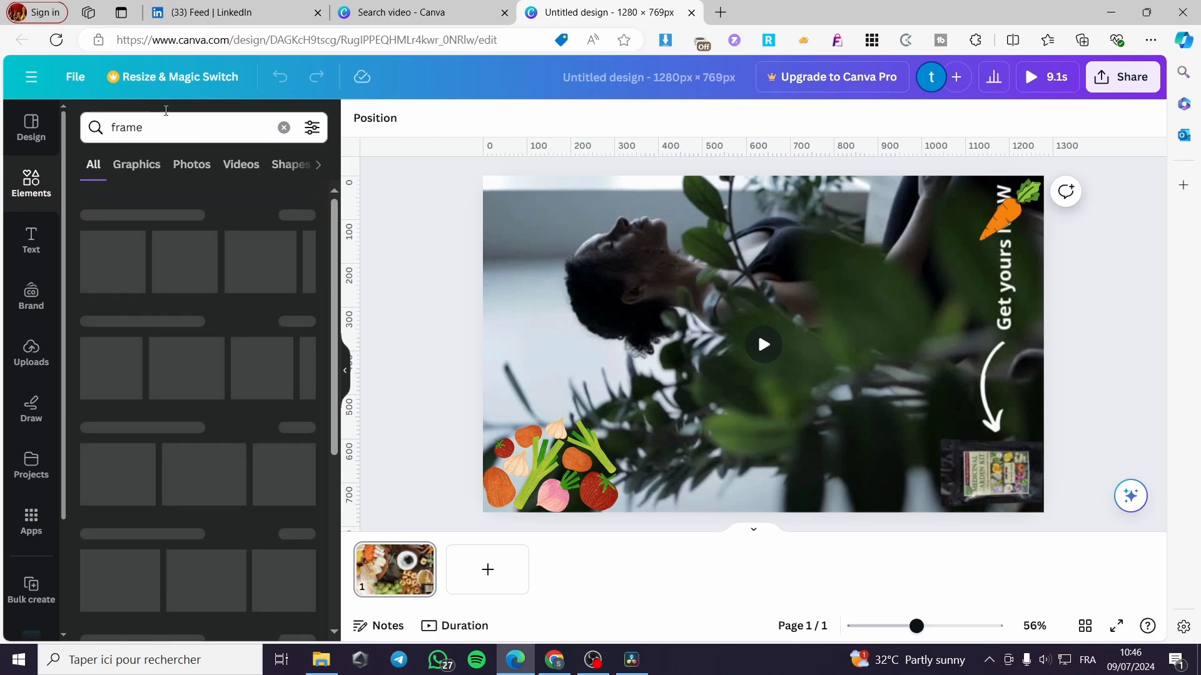
pyautogui.click(305, 206)
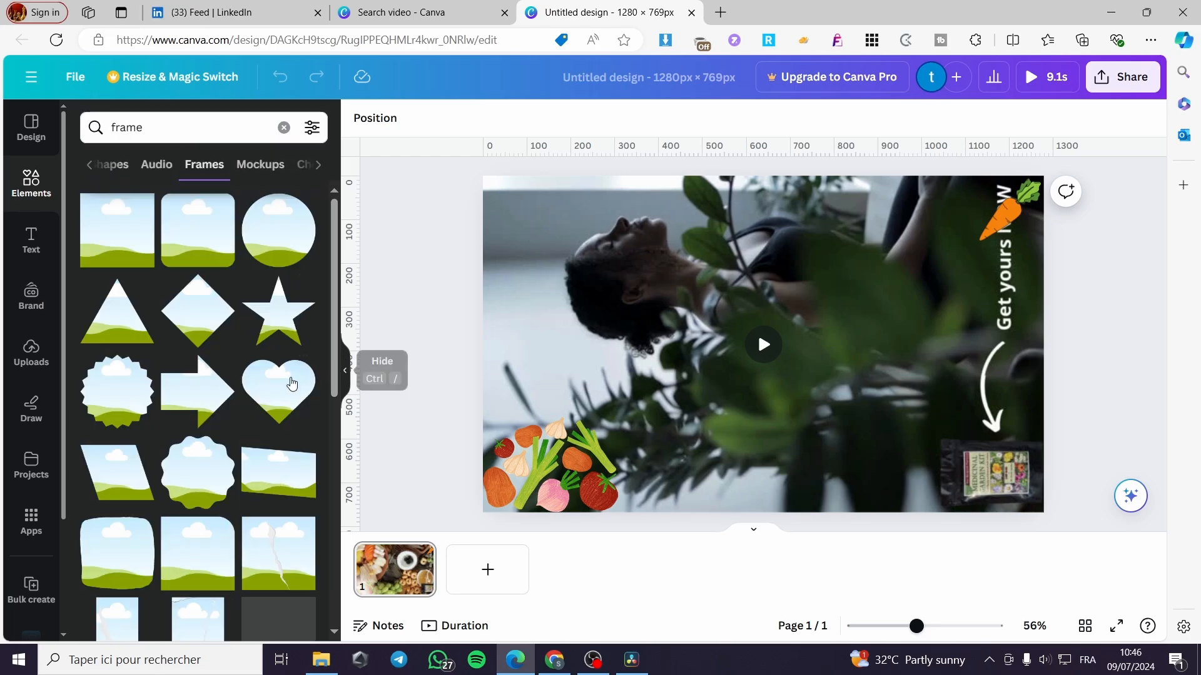
pyautogui.scroll(-8, 229, 411)
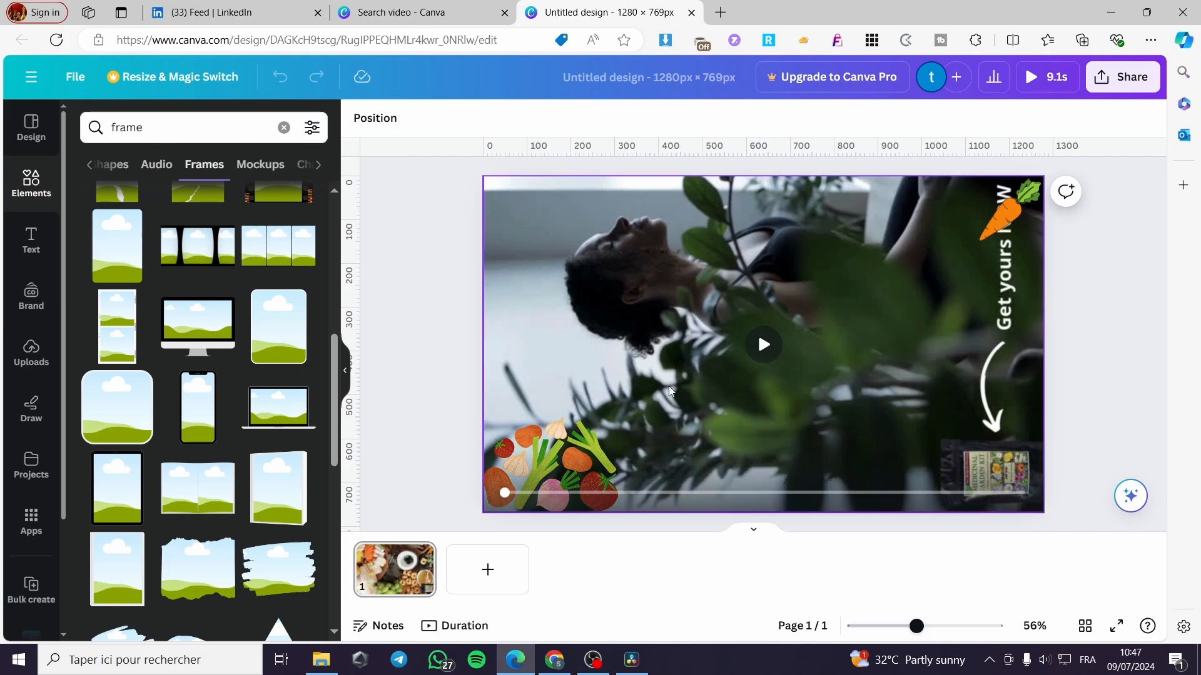
# Delete the full-page video and set the page background to the medium green from the document colors.
pyautogui.click(684, 344)
pyautogui.press('Delete')
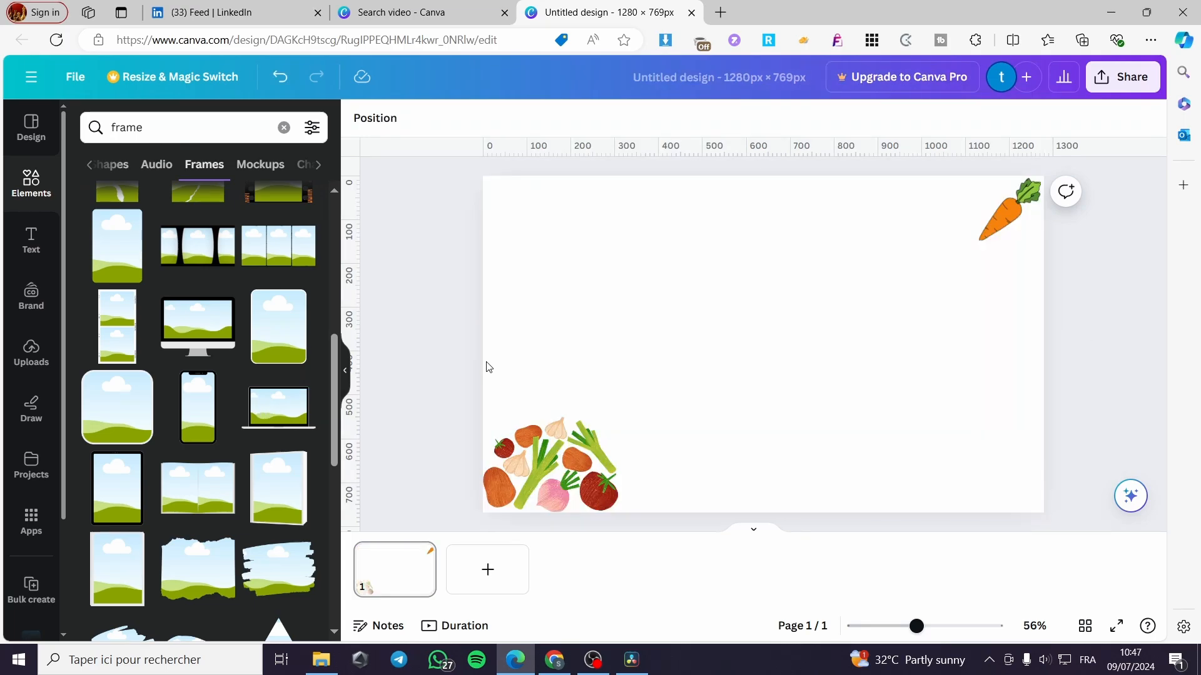
pyautogui.click(360, 118)
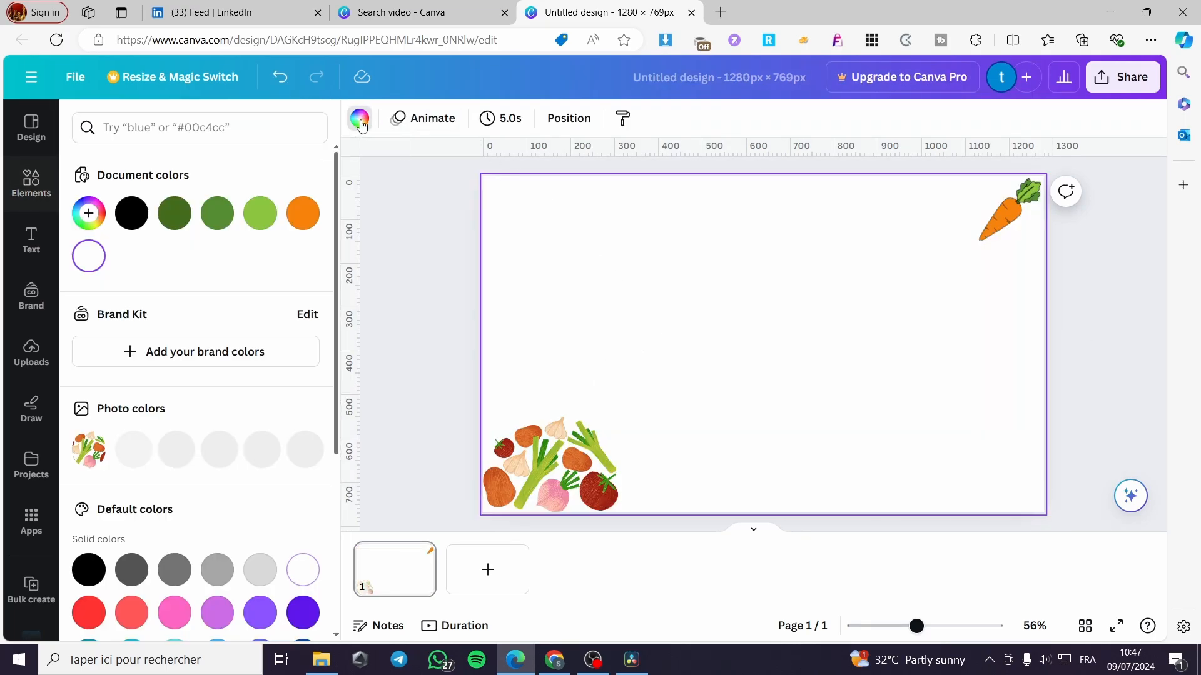
pyautogui.click(218, 213)
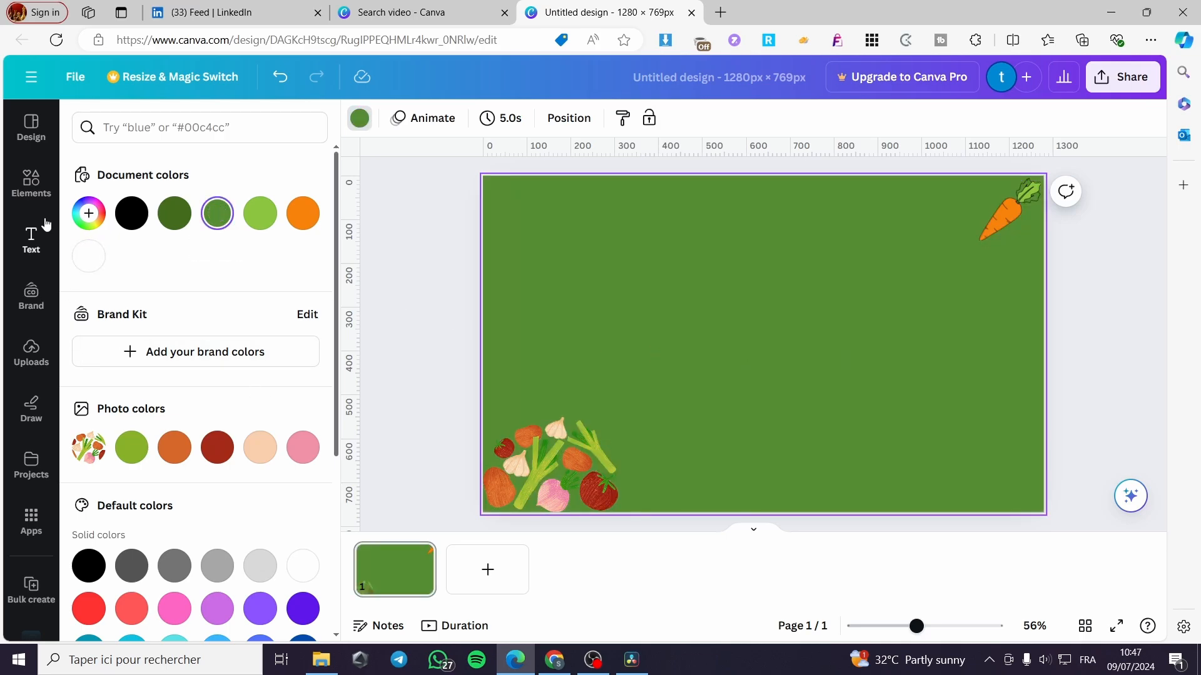
# Search the elements for "frame" again and find the device-shaped frames in the full frame list.
pyautogui.click(31, 183)
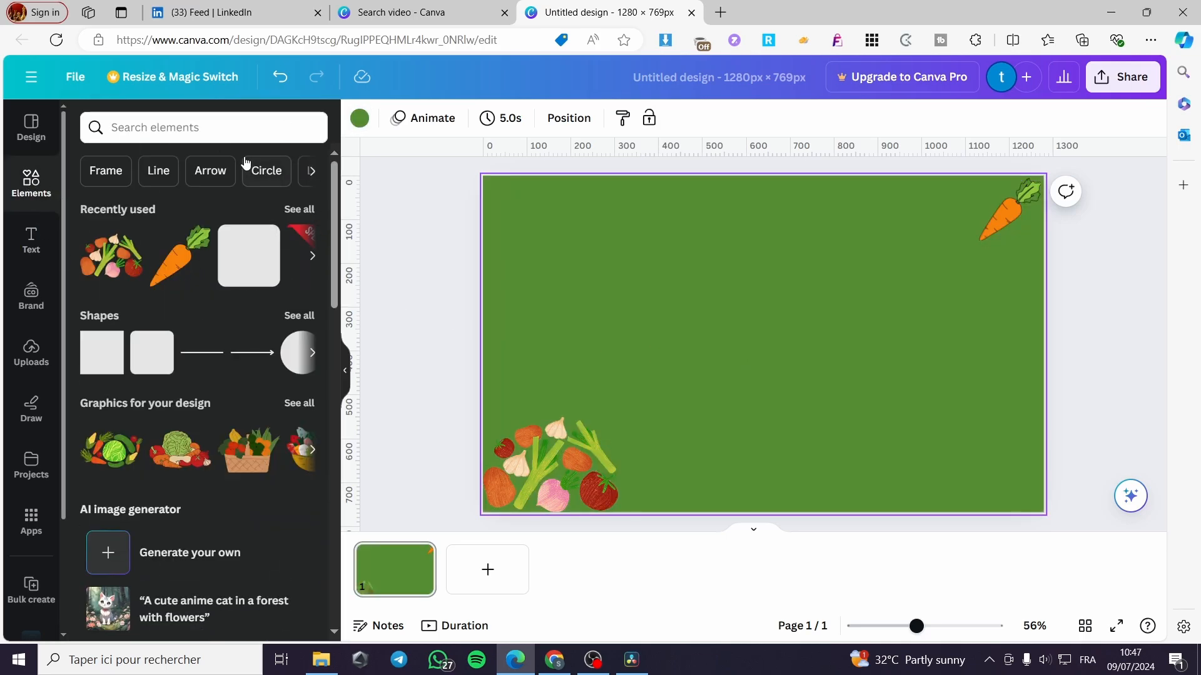
pyautogui.click(217, 128)
pyautogui.click(117, 196)
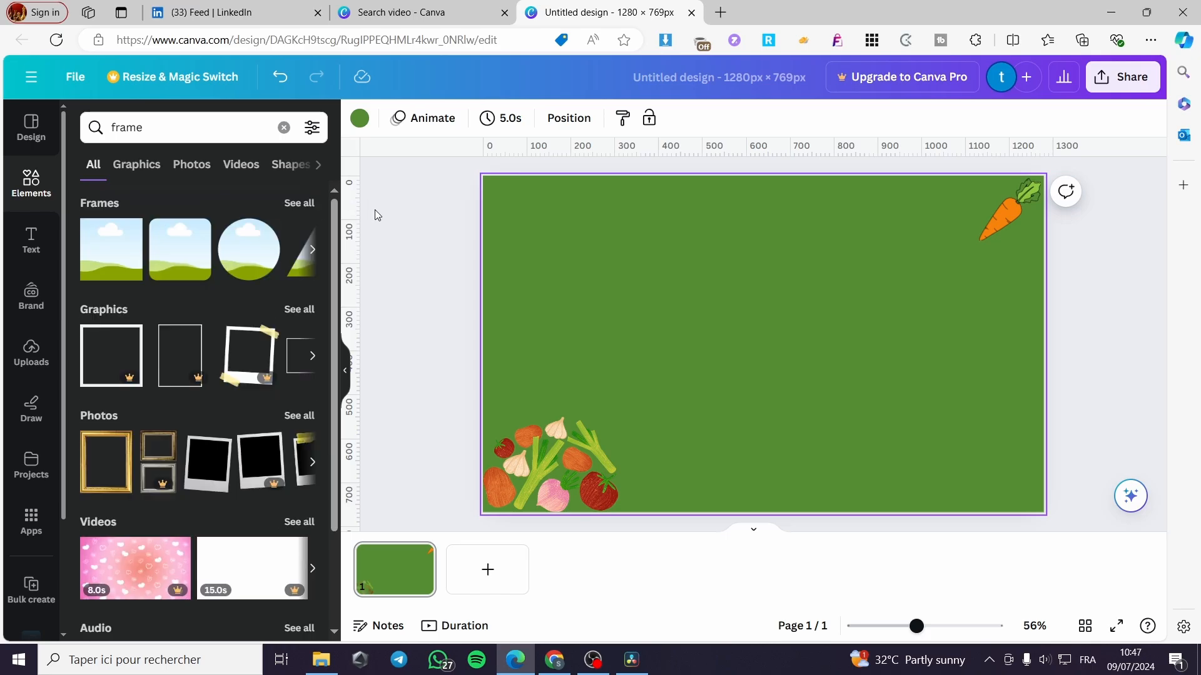
pyautogui.click(300, 204)
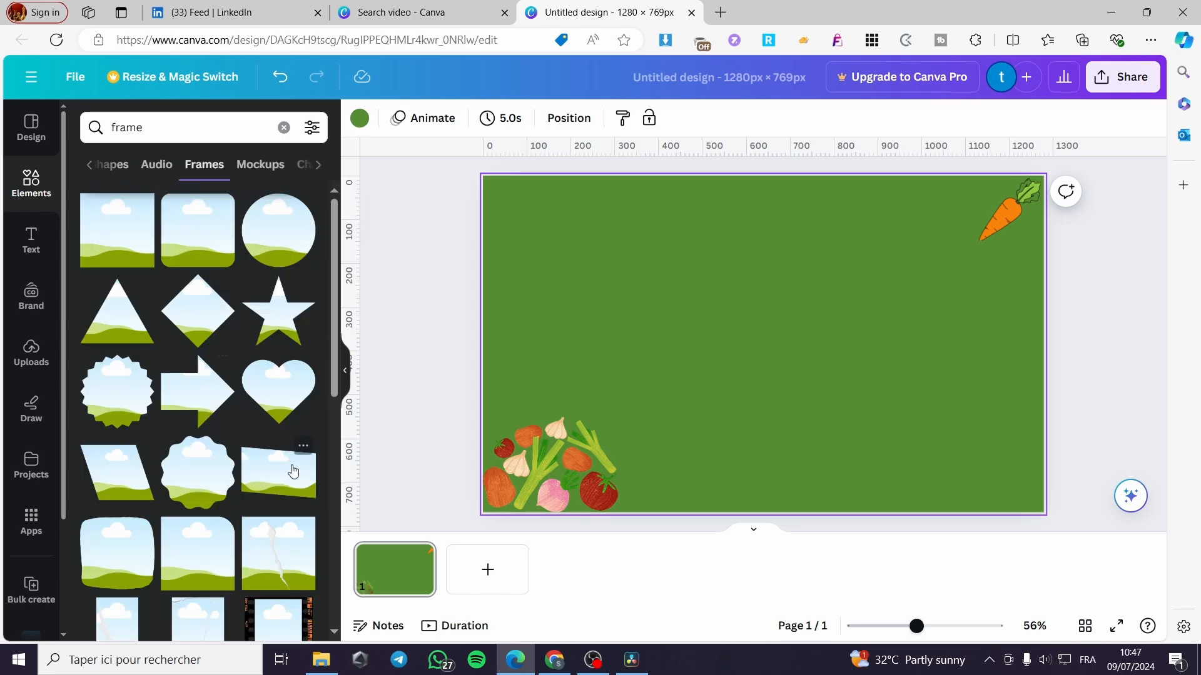
pyautogui.scroll(-5, 288, 475)
pyautogui.scroll(-2, 274, 479)
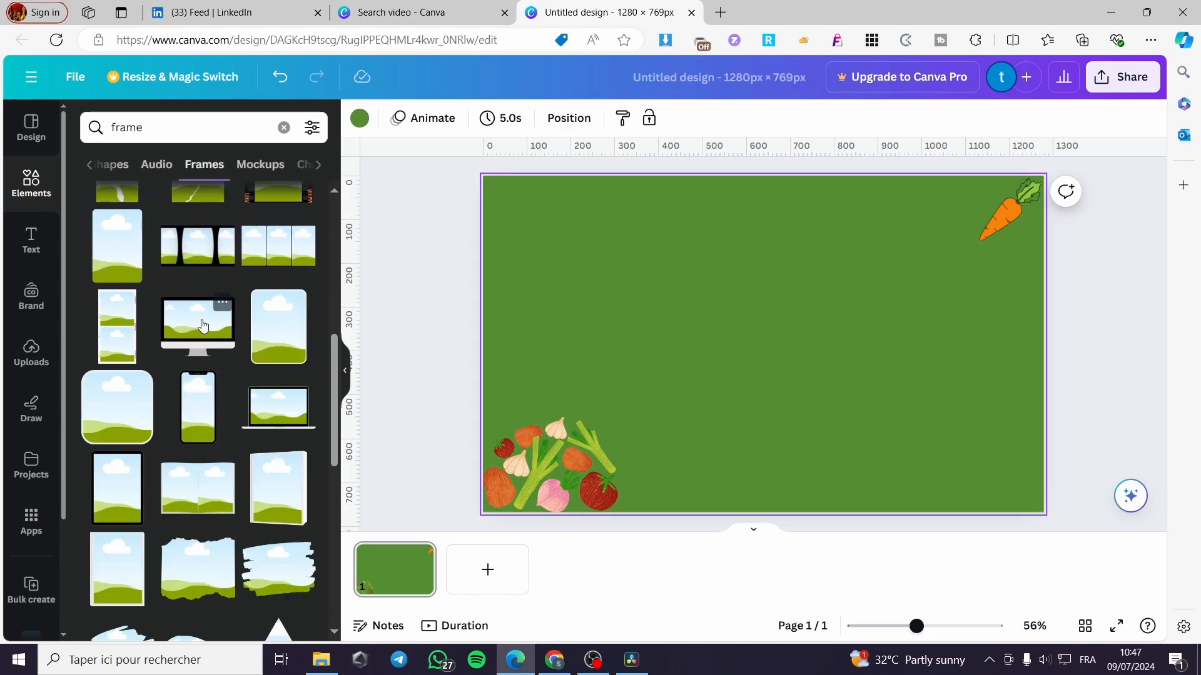
pyautogui.click(206, 332)
pyautogui.moveTo(818, 338)
pyautogui.mouseDown()
pyautogui.moveTo(778, 302)
pyautogui.moveTo(826, 308)
pyautogui.moveTo(825, 323)
pyautogui.moveTo(791, 325)
pyautogui.moveTo(812, 329)
pyautogui.mouseUp()
pyautogui.press('Delete')
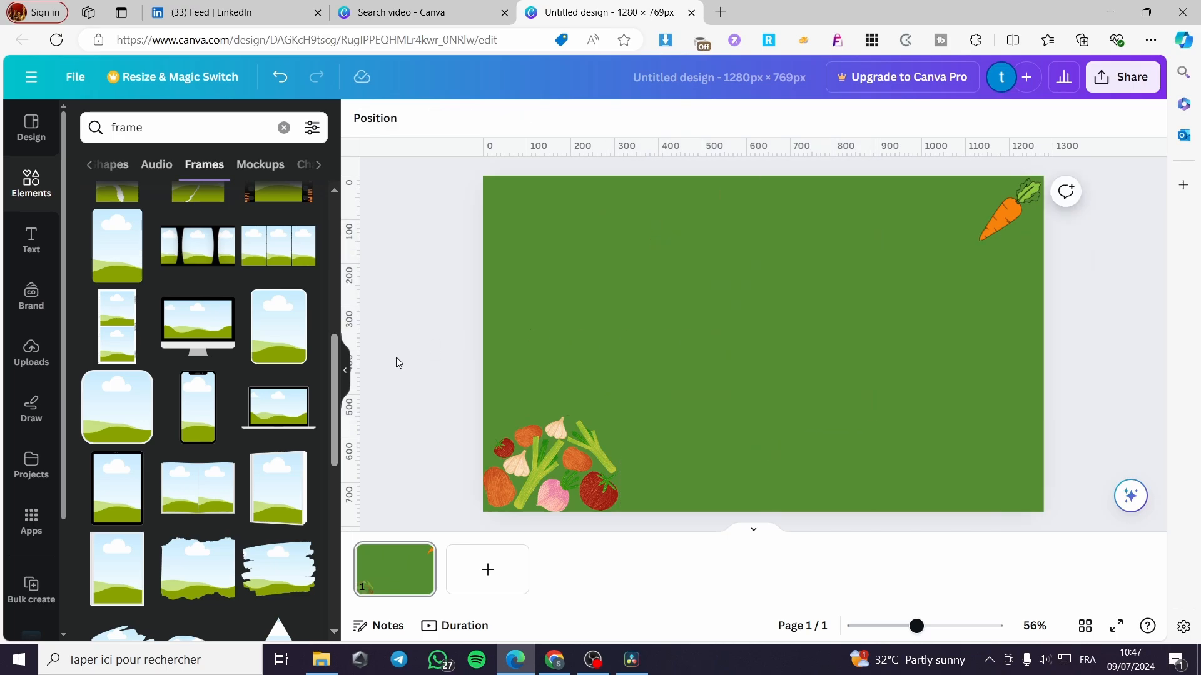
# Add the laptop frame to the page, enlarge it and center it on the green background.
pyautogui.click(271, 409)
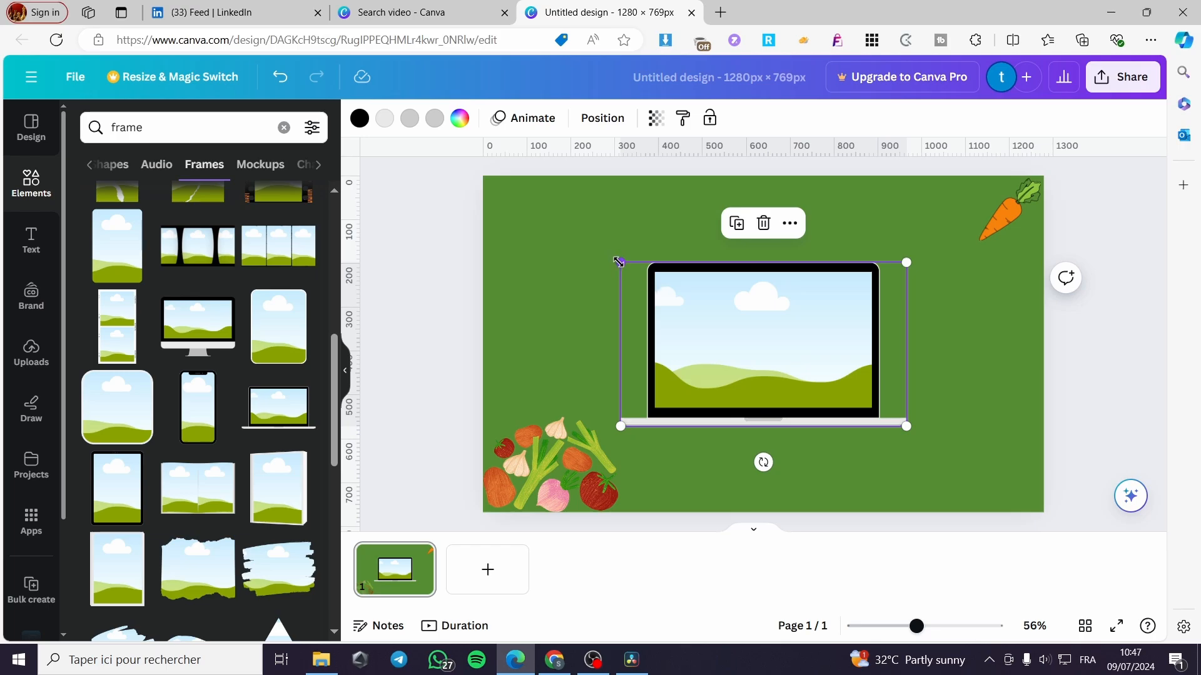
pyautogui.moveTo(618, 262); pyautogui.dragTo(563, 227)
pyautogui.moveTo(769, 341); pyautogui.dragTo(799, 354)
pyautogui.click(1113, 379)
# Bring the mixed vegetables graphic one layer forward so it overlaps the laptop frame.
pyautogui.click(588, 459)
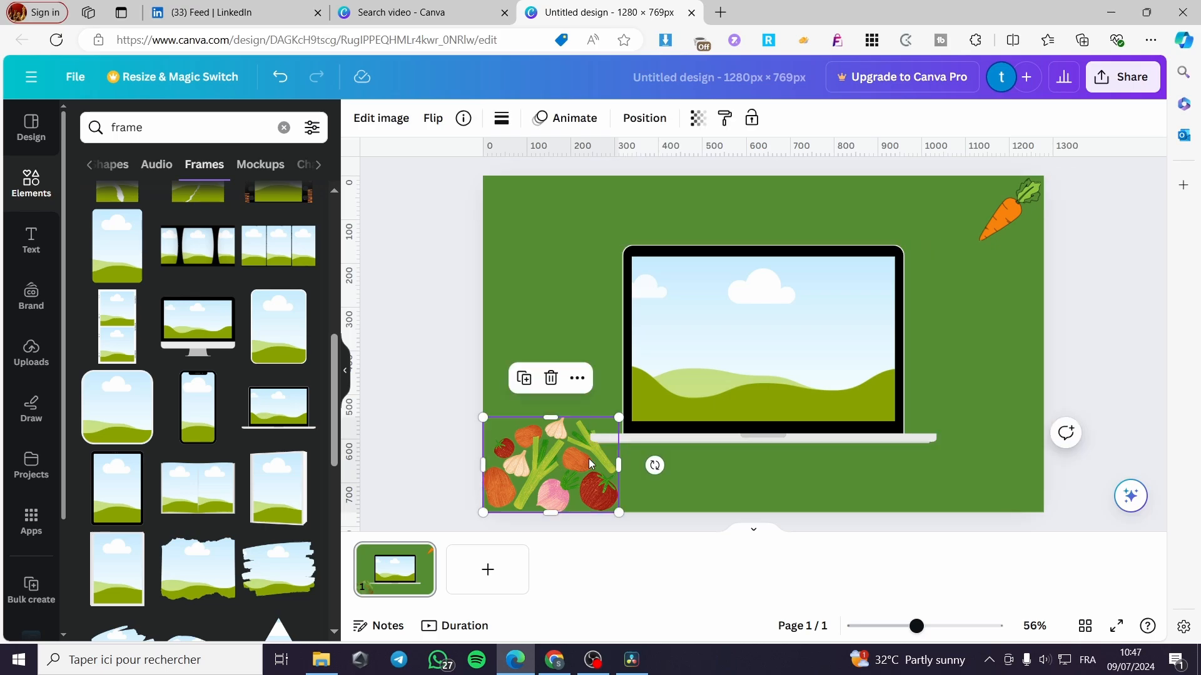
pyautogui.click(632, 126)
pyautogui.click(100, 160)
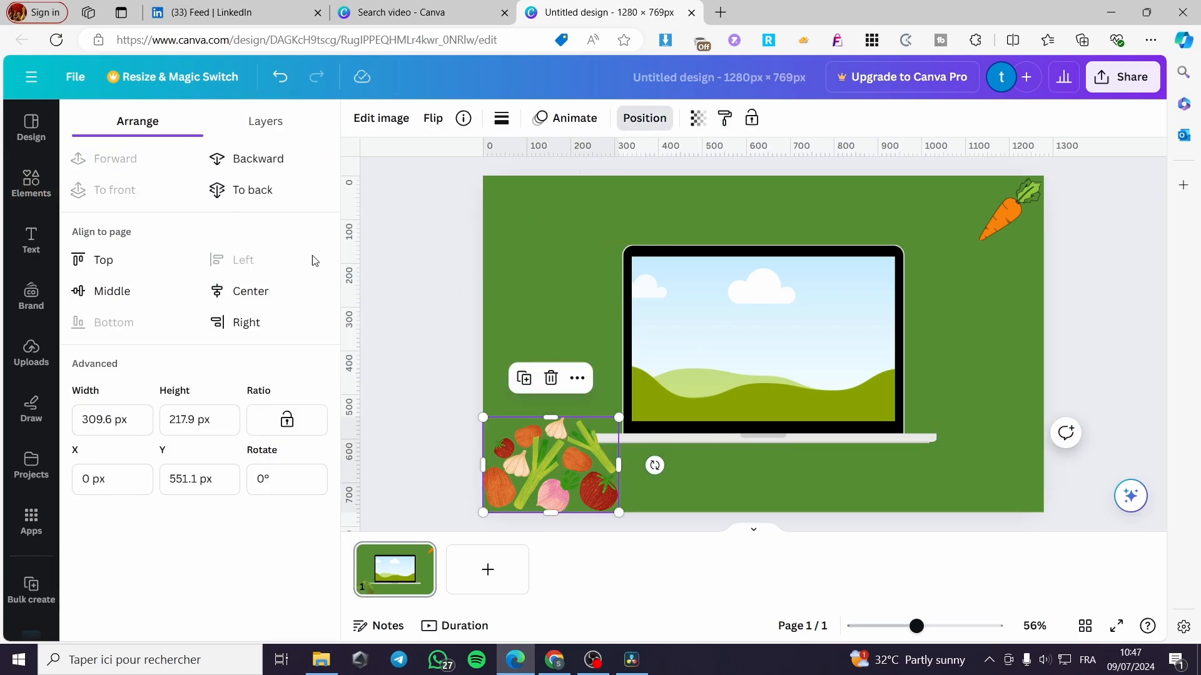
pyautogui.click(443, 348)
# Add the uploaded 9.1-second food video and place it inside the laptop frame's screen.
pyautogui.click(24, 360)
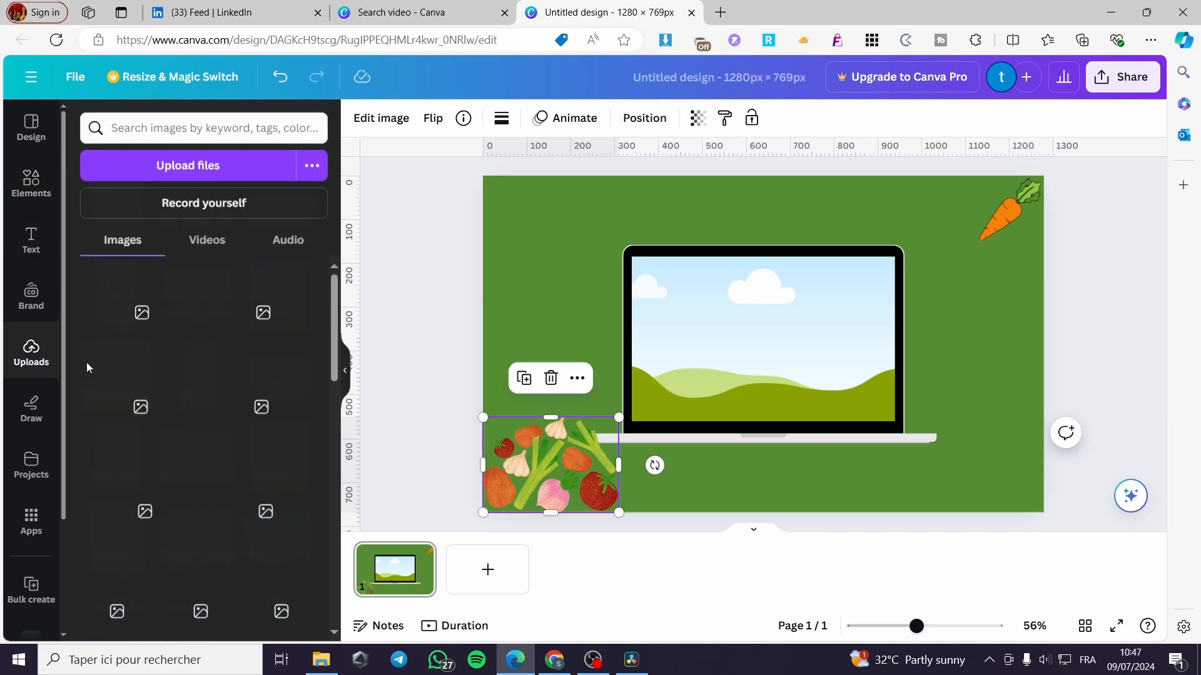
pyautogui.scroll(-5, 211, 484)
pyautogui.scroll(-3, 212, 485)
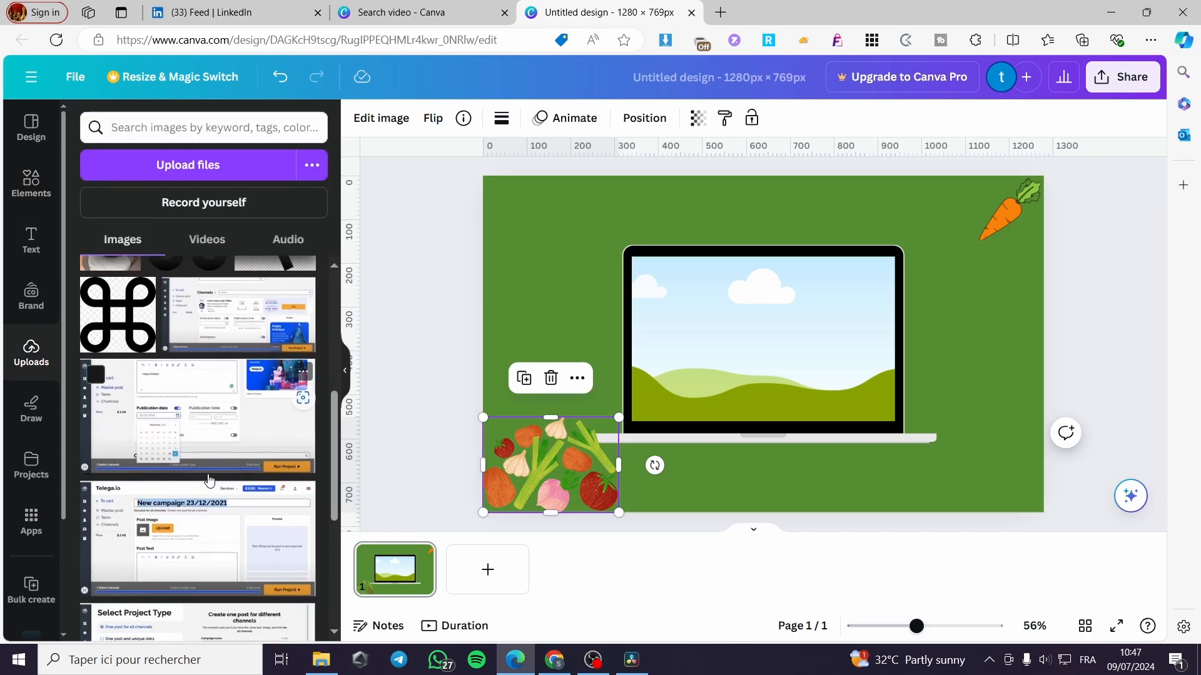
pyautogui.click(208, 240)
pyautogui.scroll(-3, 288, 431)
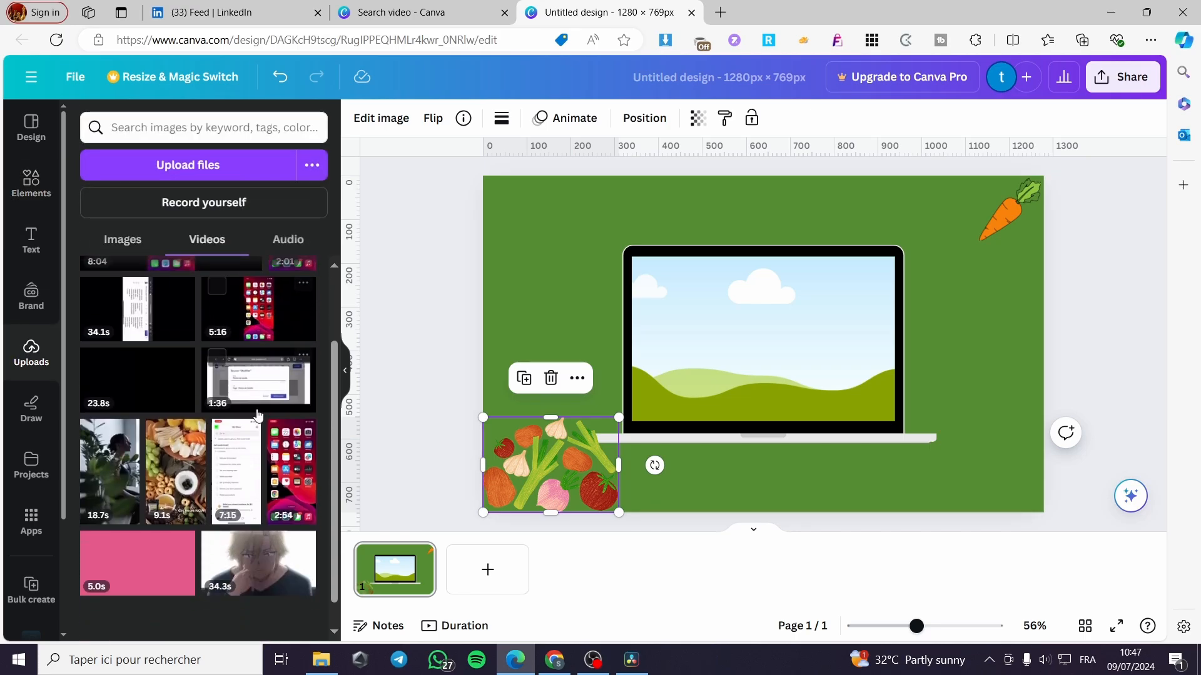
pyautogui.click(176, 442)
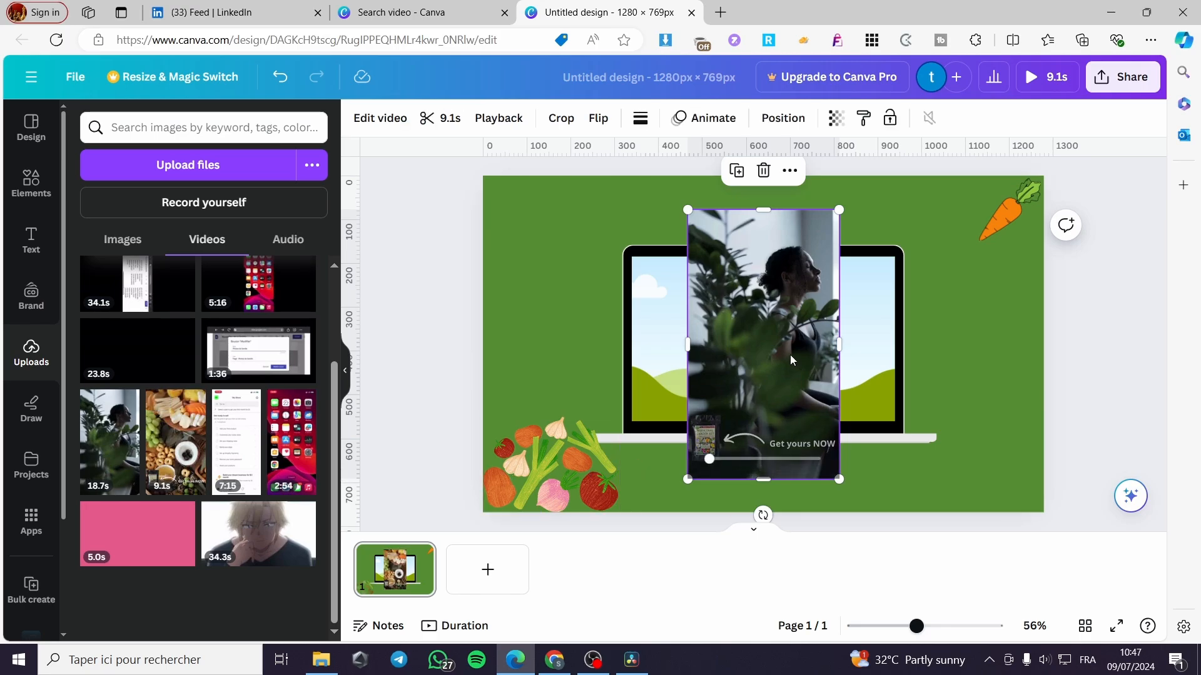
pyautogui.moveTo(790, 354); pyautogui.dragTo(732, 366)
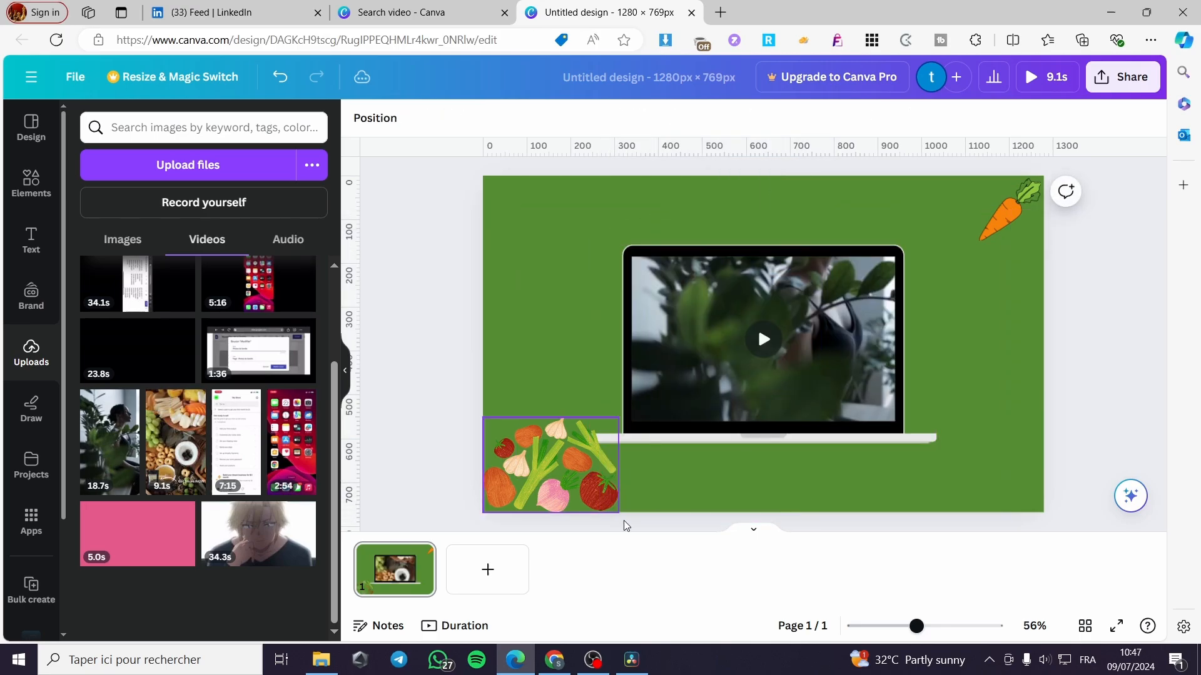
# Rotate the clip inside the laptop frame to -90° and scale it down until it just fills the laptop's screen.
pyautogui.doubleClick(853, 351)
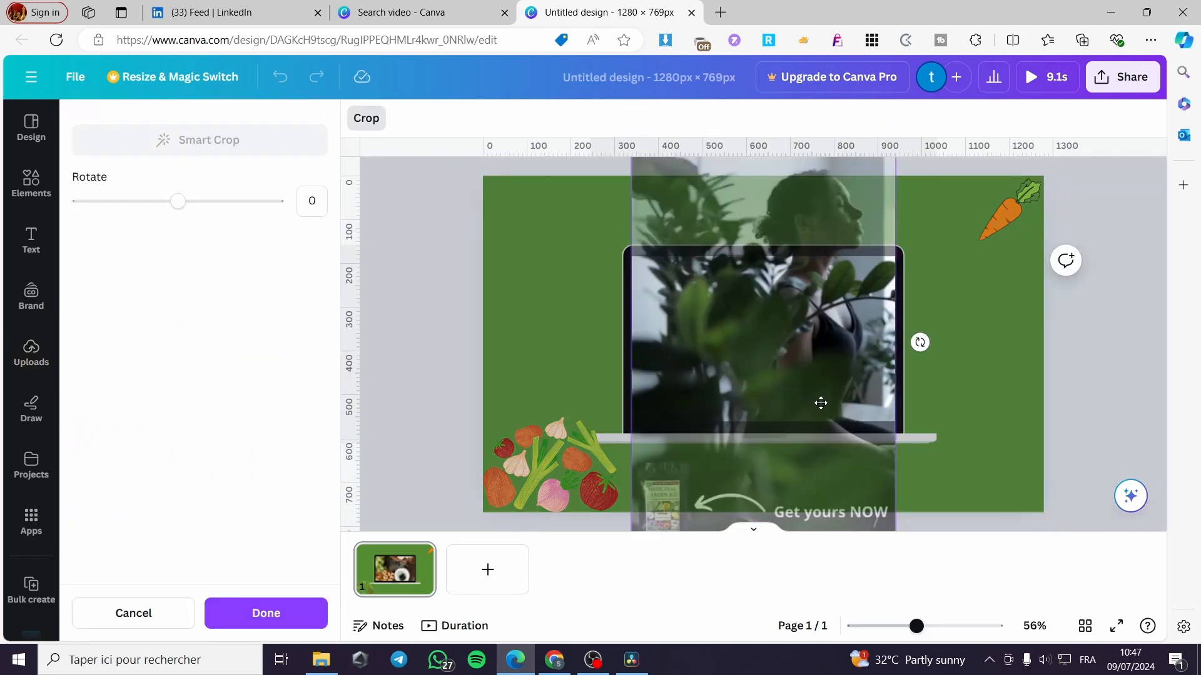
pyautogui.moveTo(918, 343); pyautogui.dragTo(763, 163)
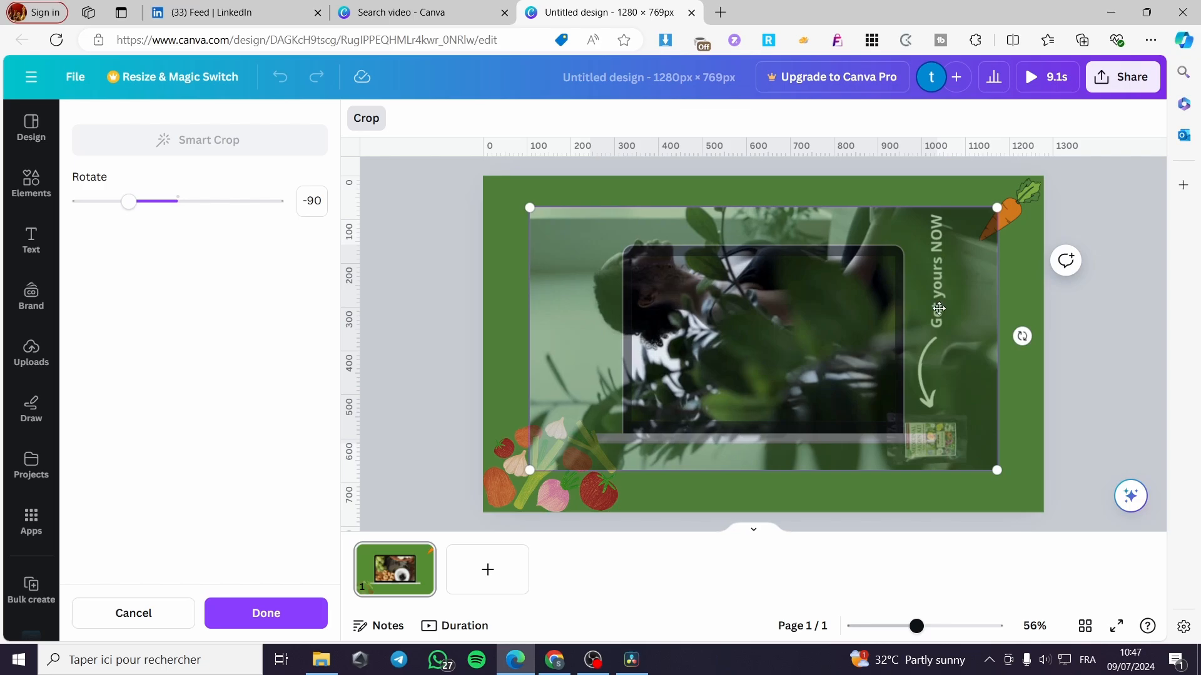
pyautogui.moveTo(1001, 208); pyautogui.dragTo(888, 259)
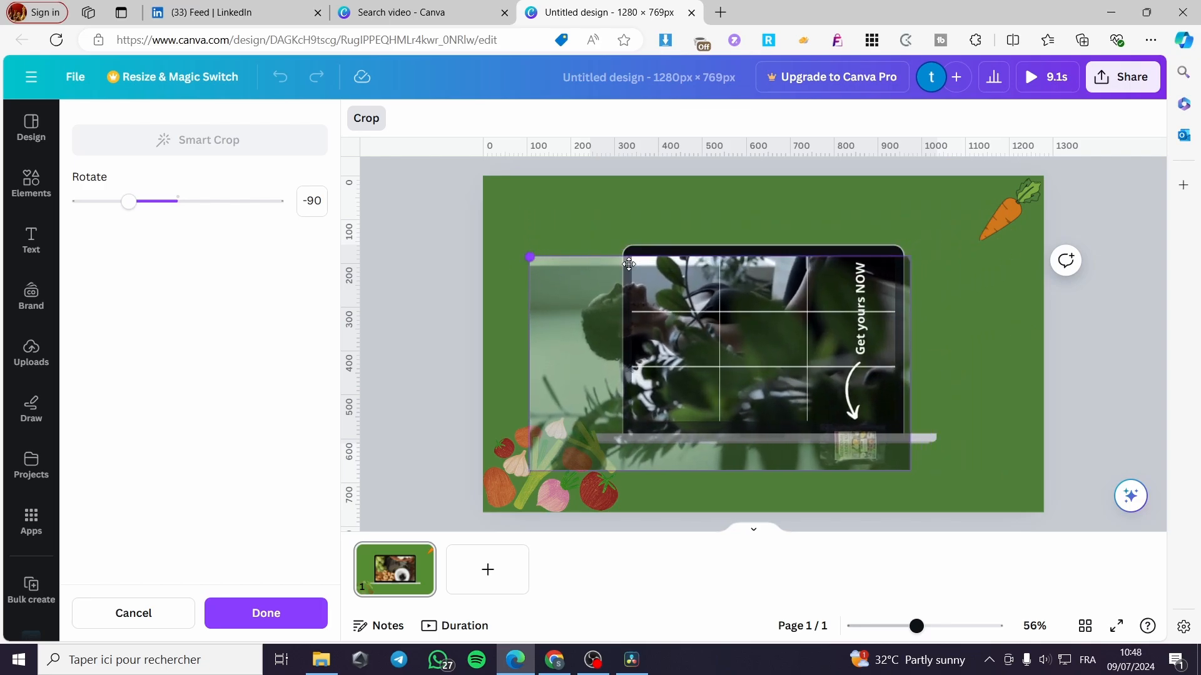
pyautogui.moveTo(752, 347); pyautogui.dragTo(815, 338)
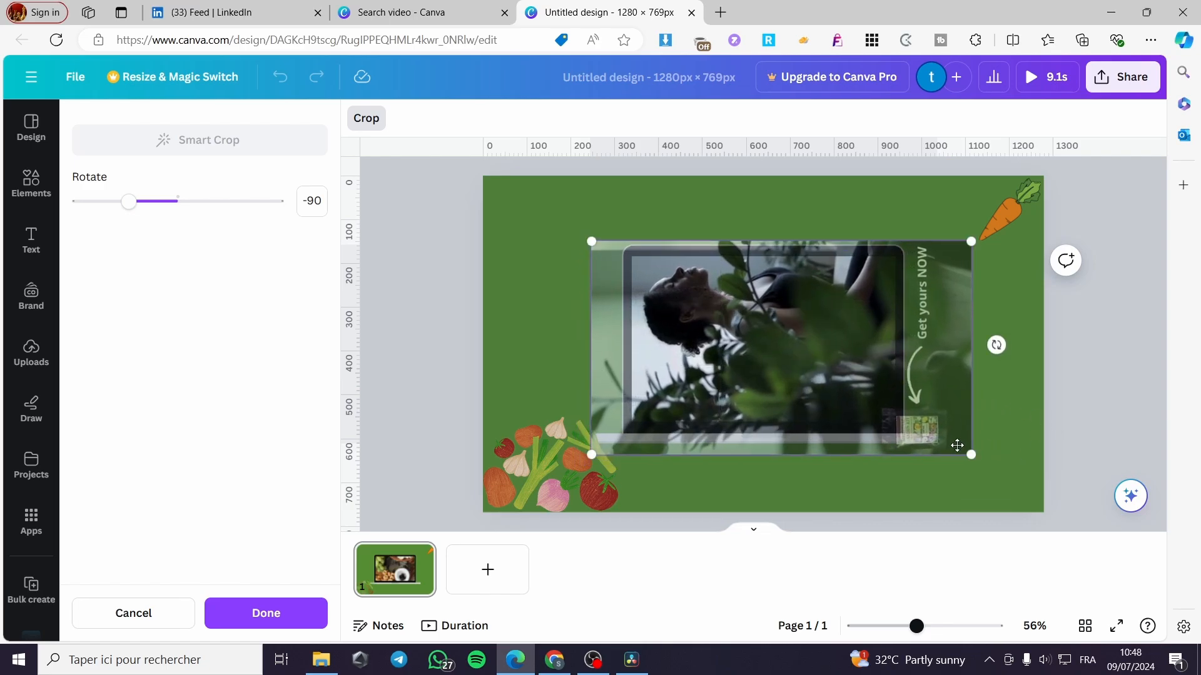
pyautogui.moveTo(971, 455); pyautogui.dragTo(908, 413)
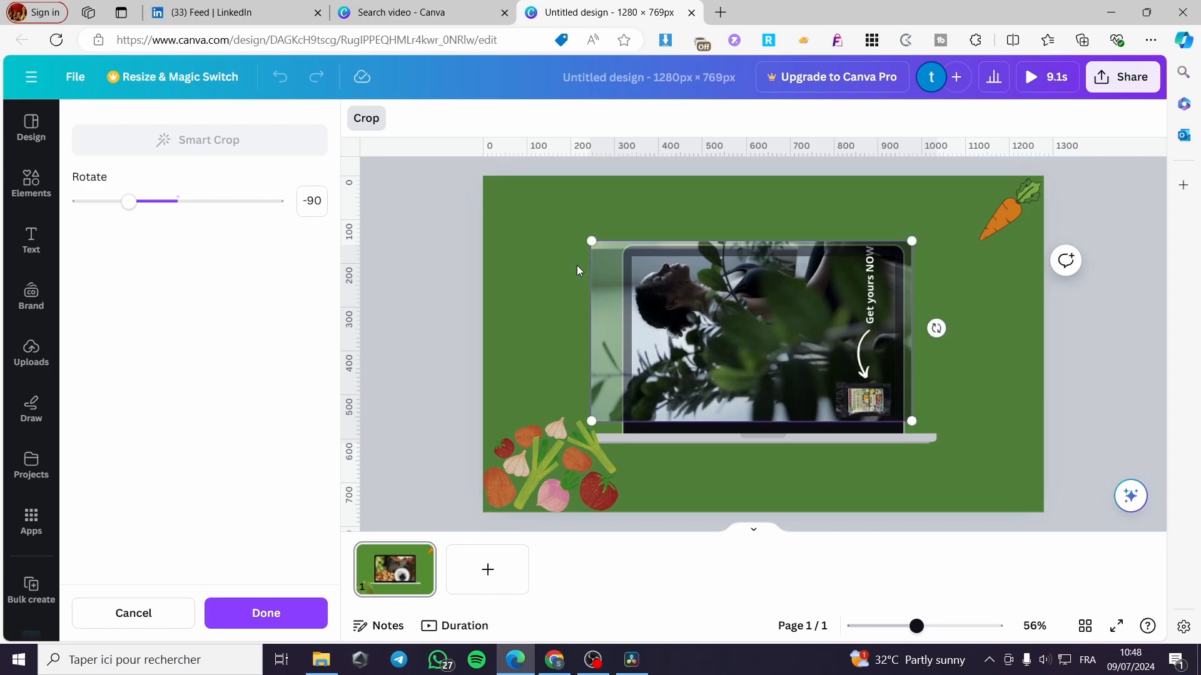
pyautogui.moveTo(588, 238); pyautogui.dragTo(631, 243)
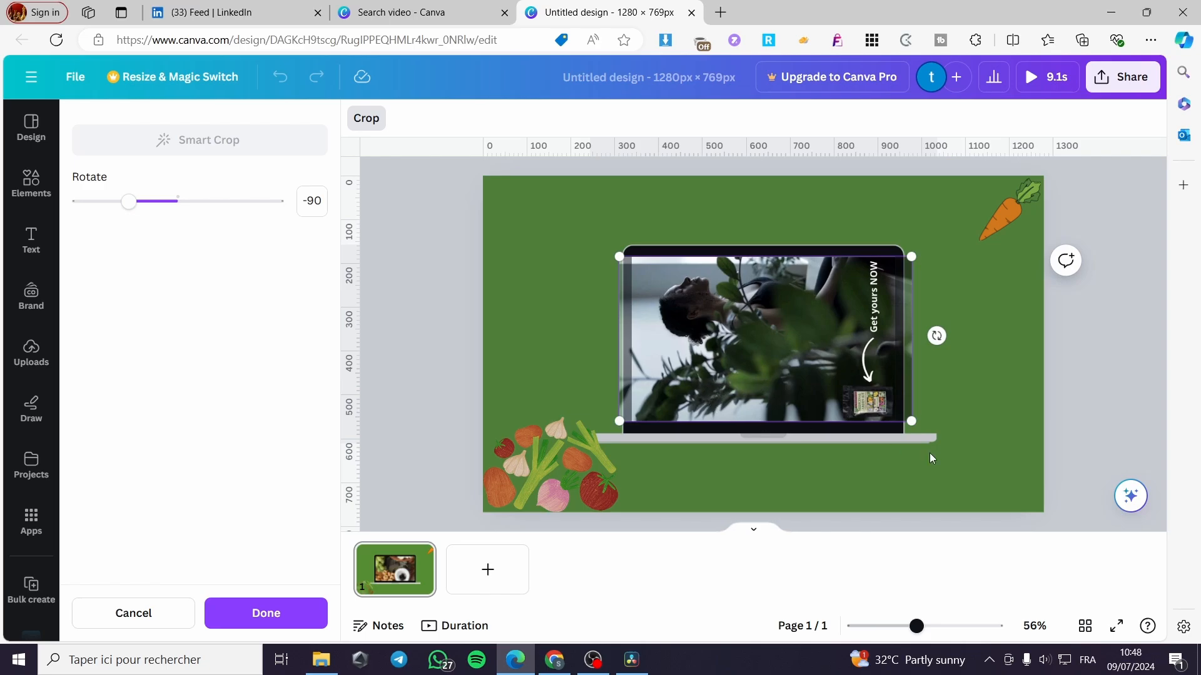
pyautogui.click(1112, 374)
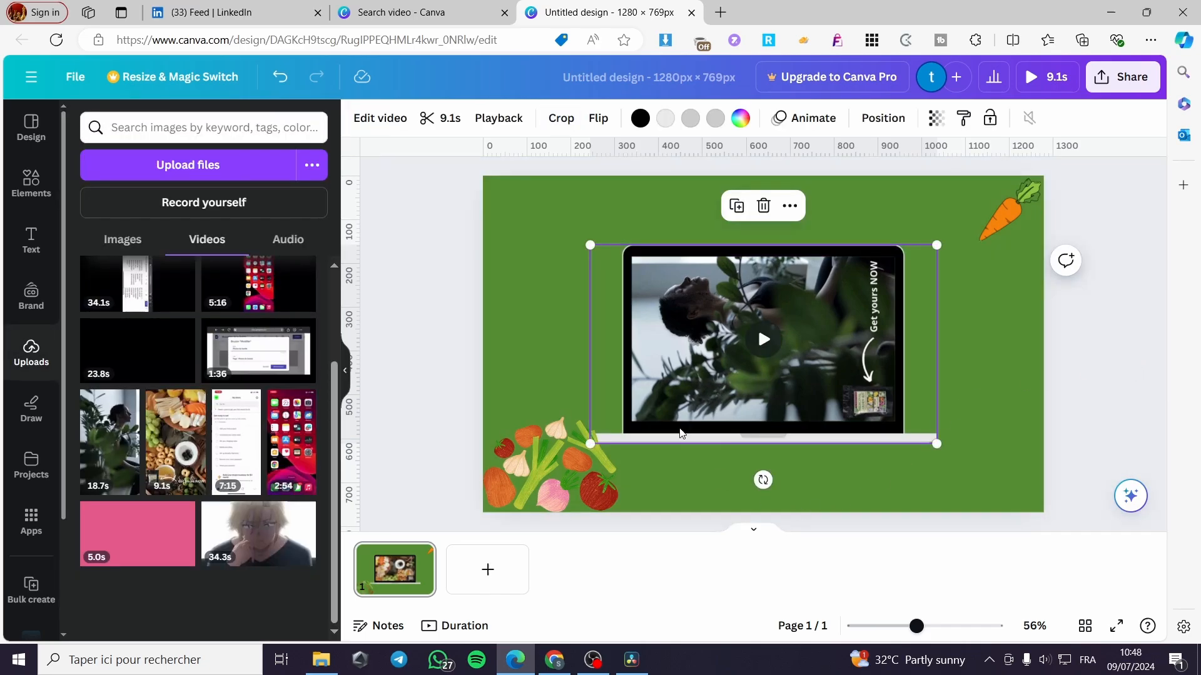
pyautogui.click(763, 340)
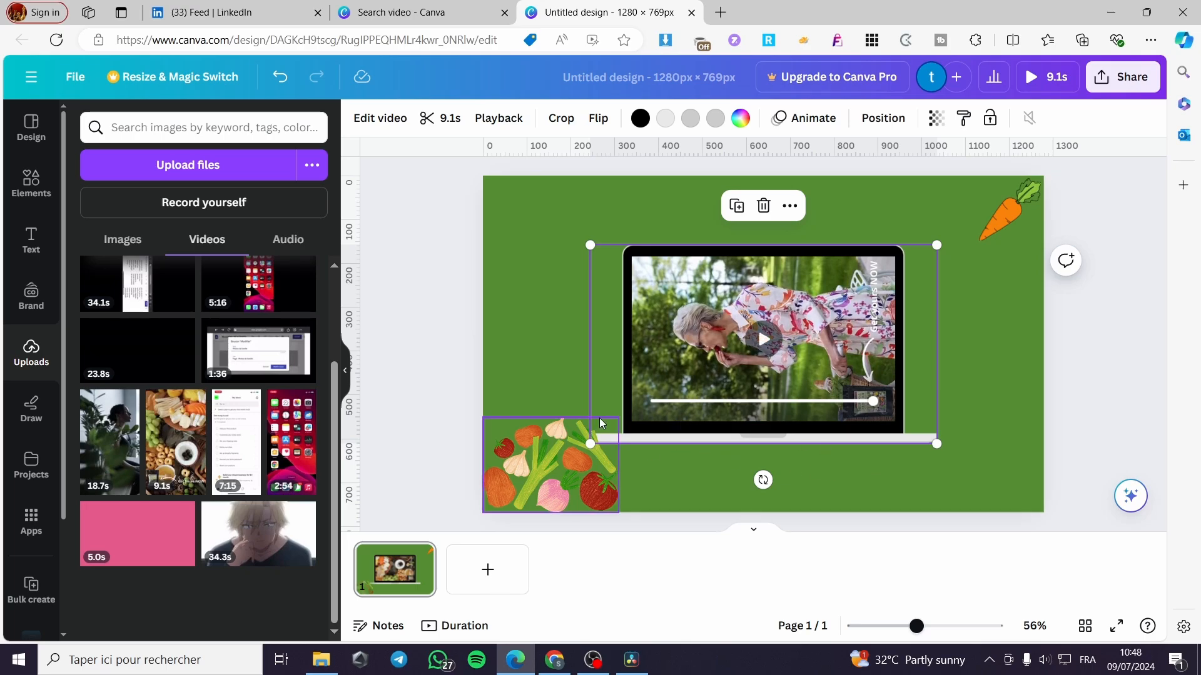
# Add the orange bell sticker from the elements, shrink it and place it in the upper-left corner of the laptop's screen.
pyautogui.click(30, 188)
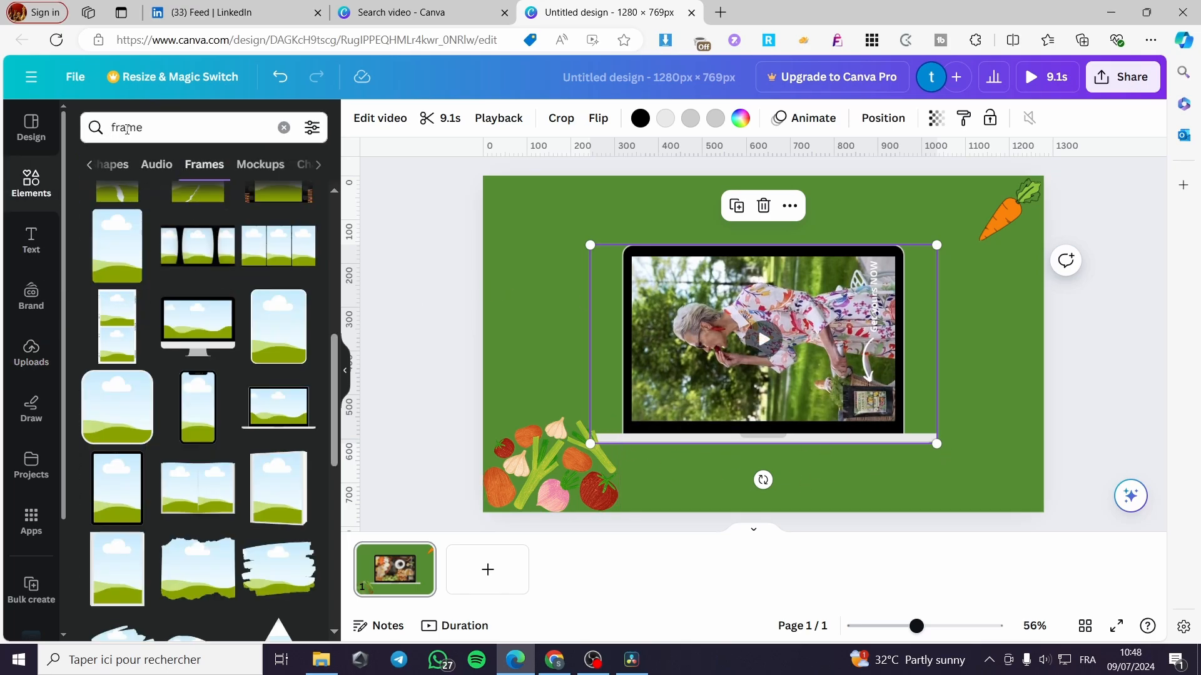
pyautogui.click(290, 133)
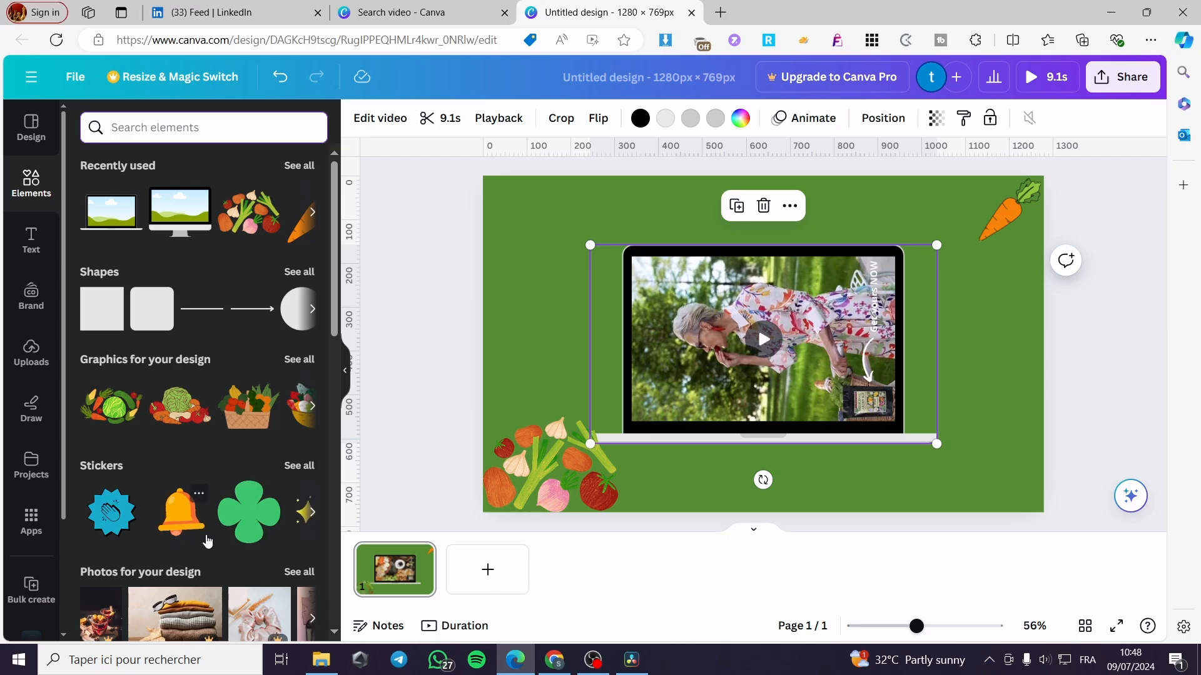
pyautogui.click(168, 527)
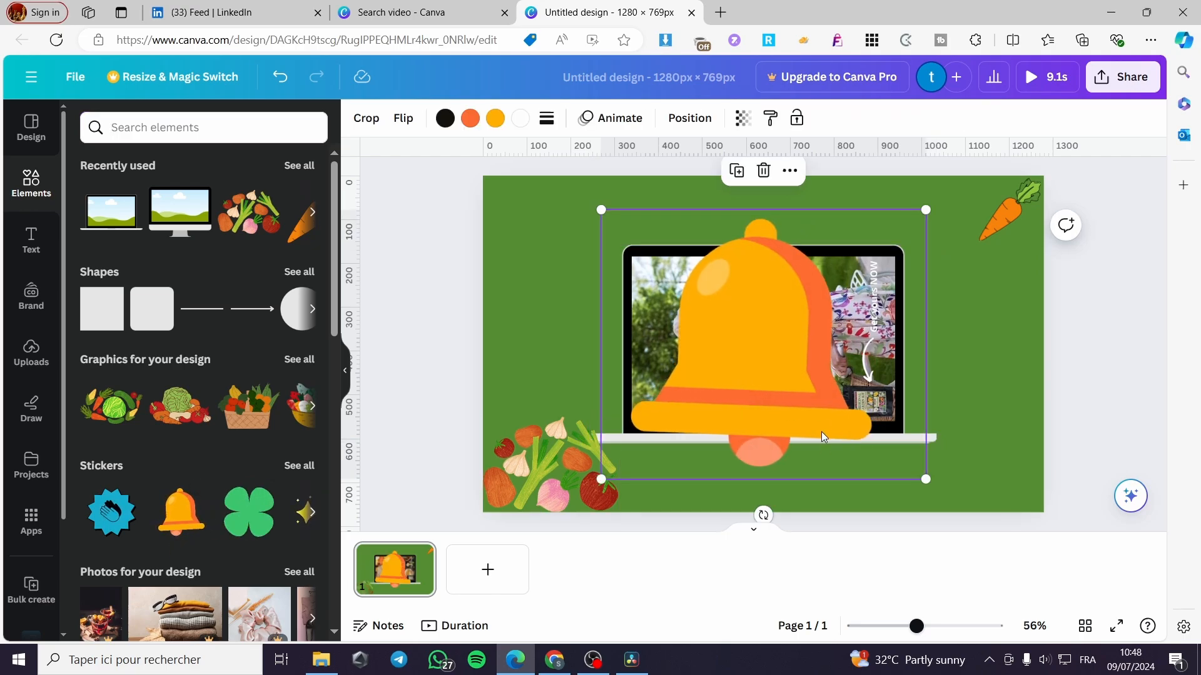
pyautogui.moveTo(924, 481); pyautogui.dragTo(634, 272)
pyautogui.rightClick(650, 240)
pyautogui.click(618, 231)
pyautogui.click(619, 227)
pyautogui.moveTo(623, 226); pyautogui.dragTo(650, 269)
pyautogui.click(1133, 335)
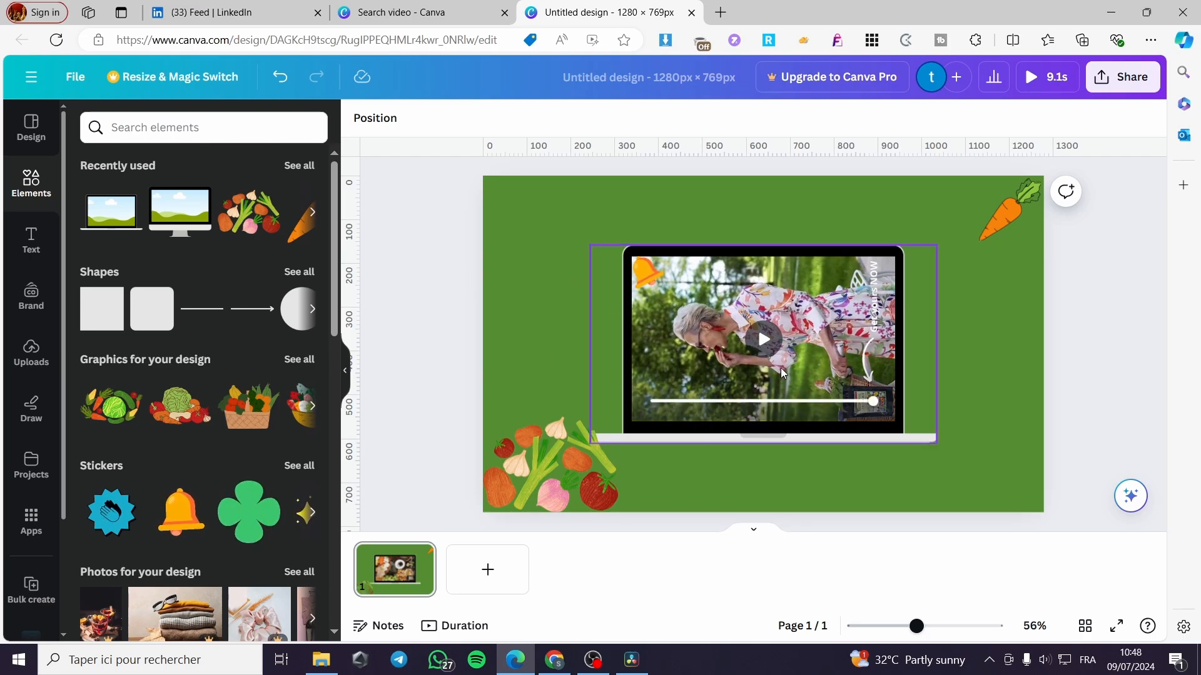
# Preview the framed clip and try to lengthen the page on the duration timeline.
pyautogui.click(755, 348)
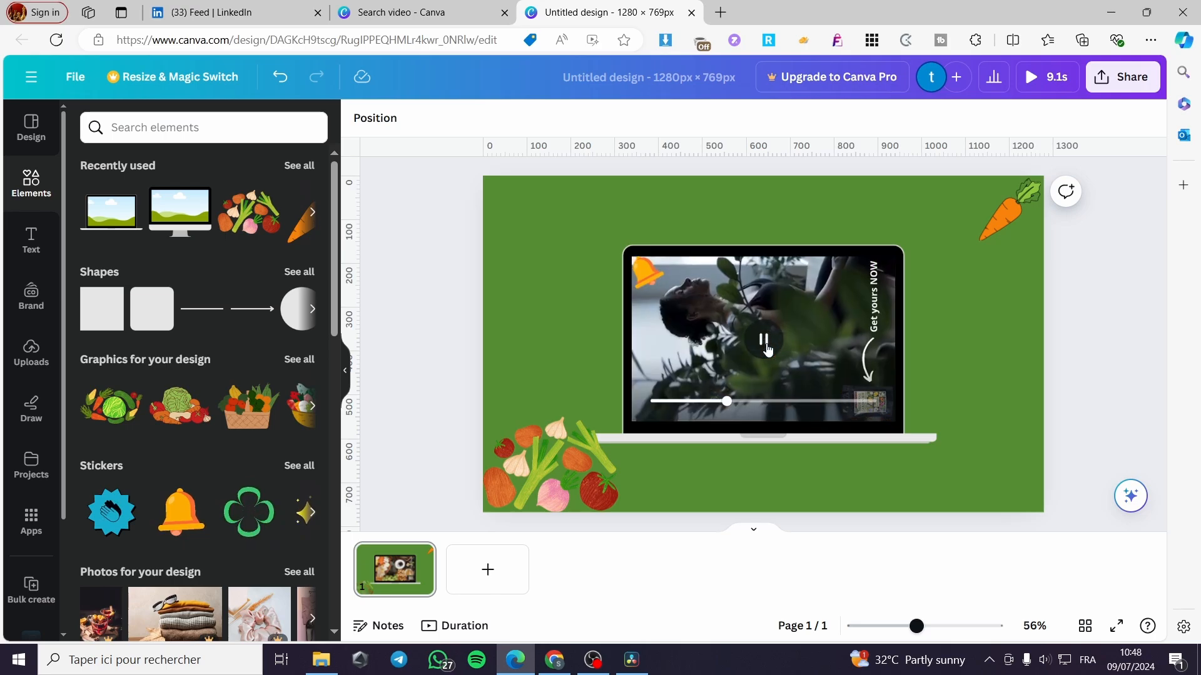
pyautogui.click(764, 348)
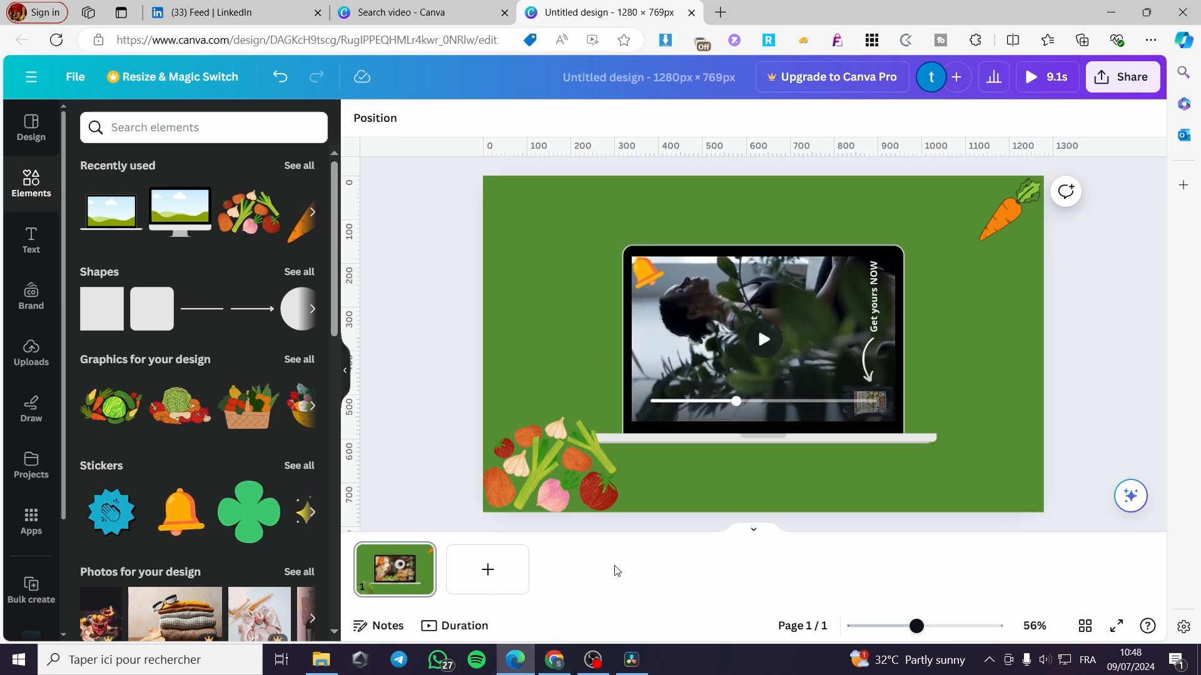
pyautogui.click(465, 627)
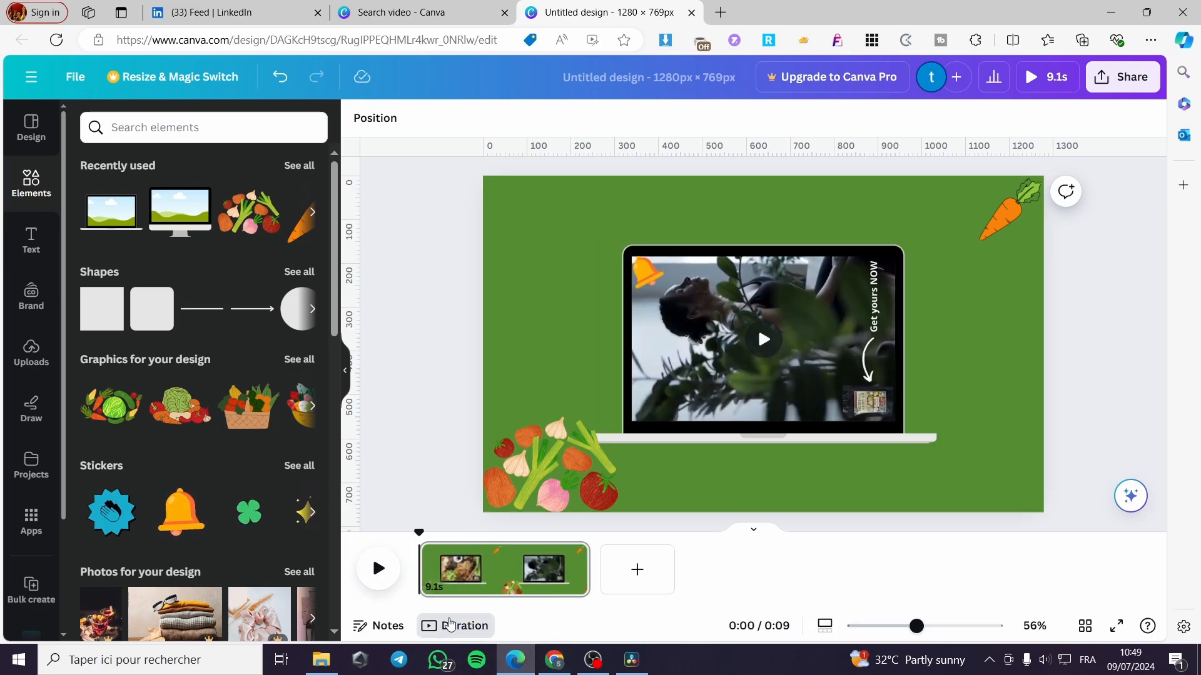
pyautogui.moveTo(588, 568); pyautogui.dragTo(643, 571)
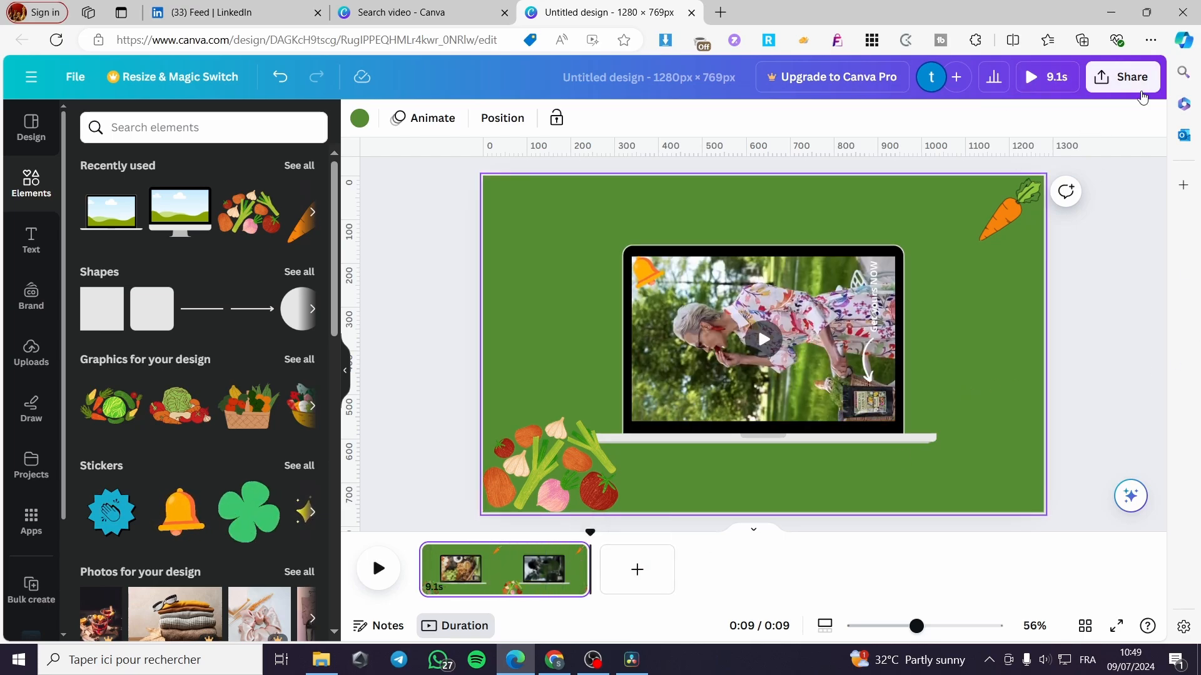
# Download the design as an MP4 video and check the download's progress.
pyautogui.click(1141, 83)
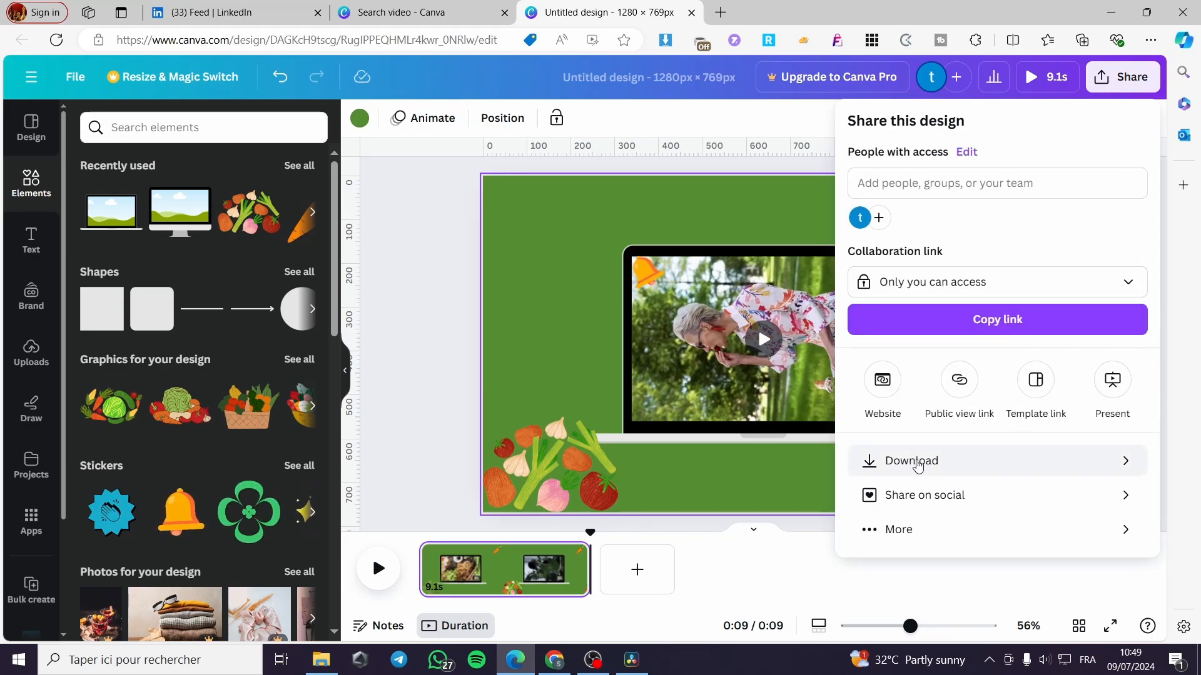
pyautogui.click(936, 470)
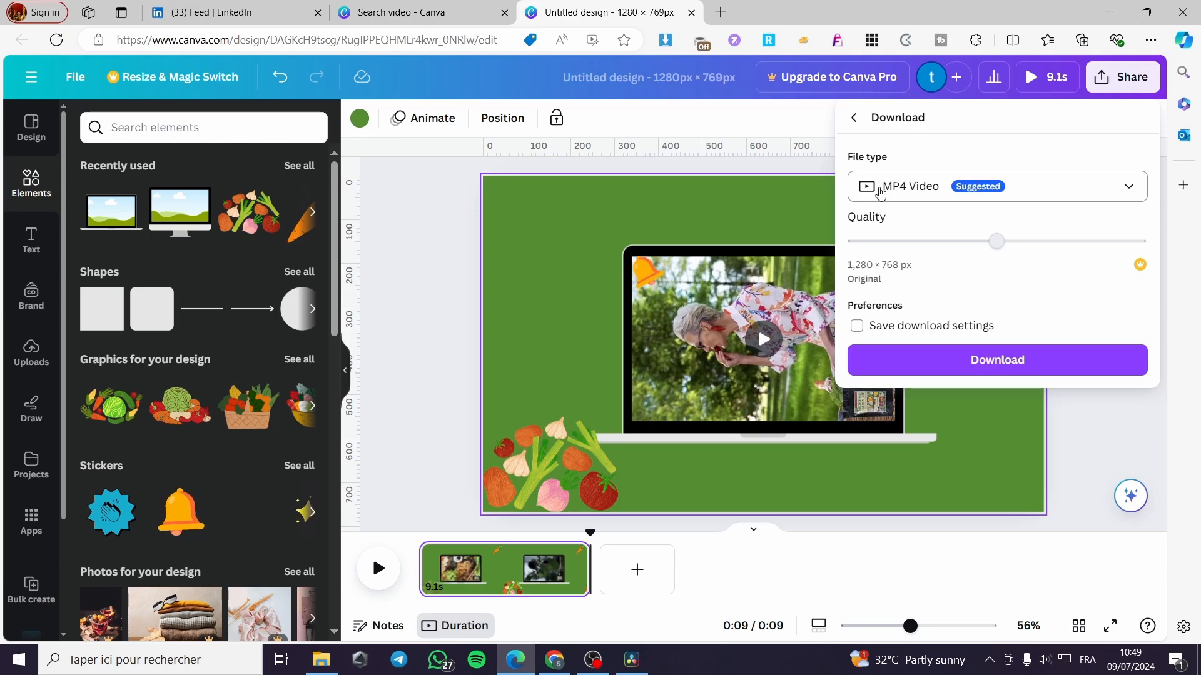
pyautogui.click(1010, 366)
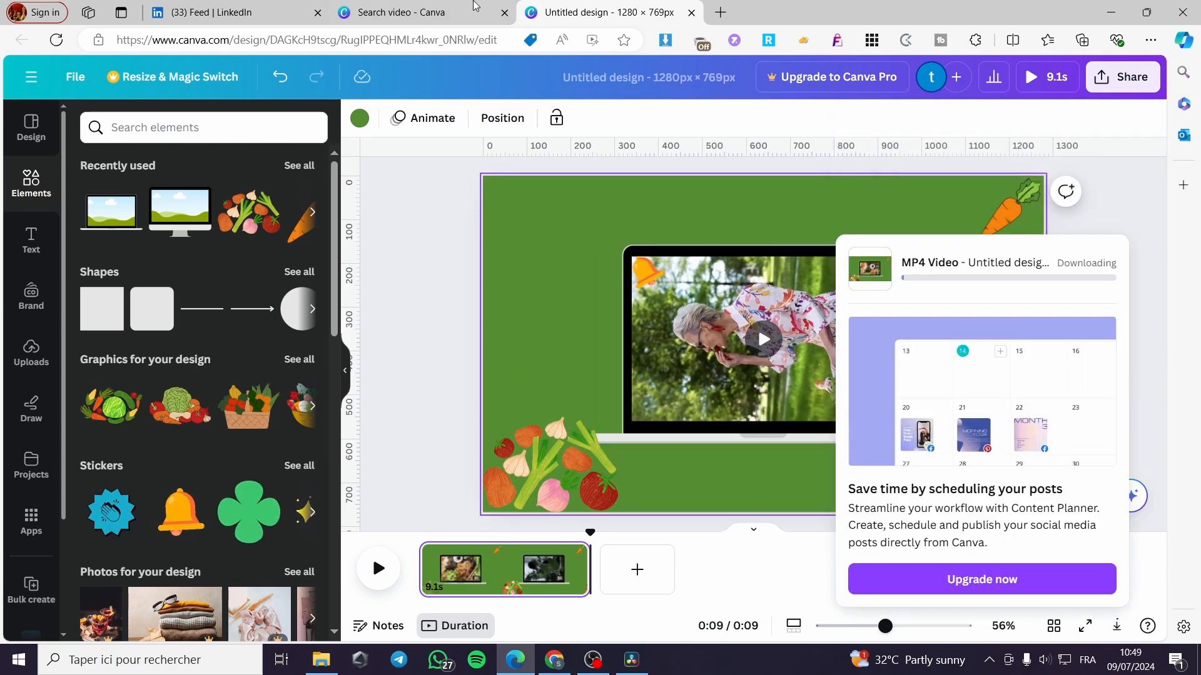
pyautogui.click(216, 12)
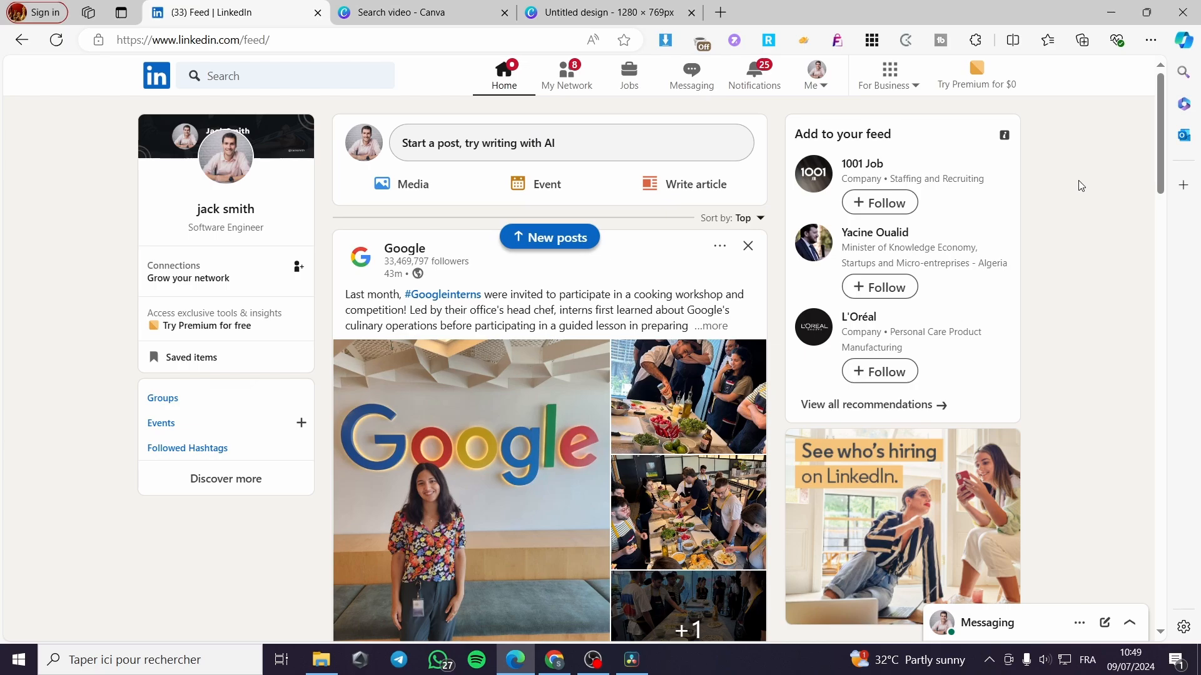
pyautogui.click(662, 12)
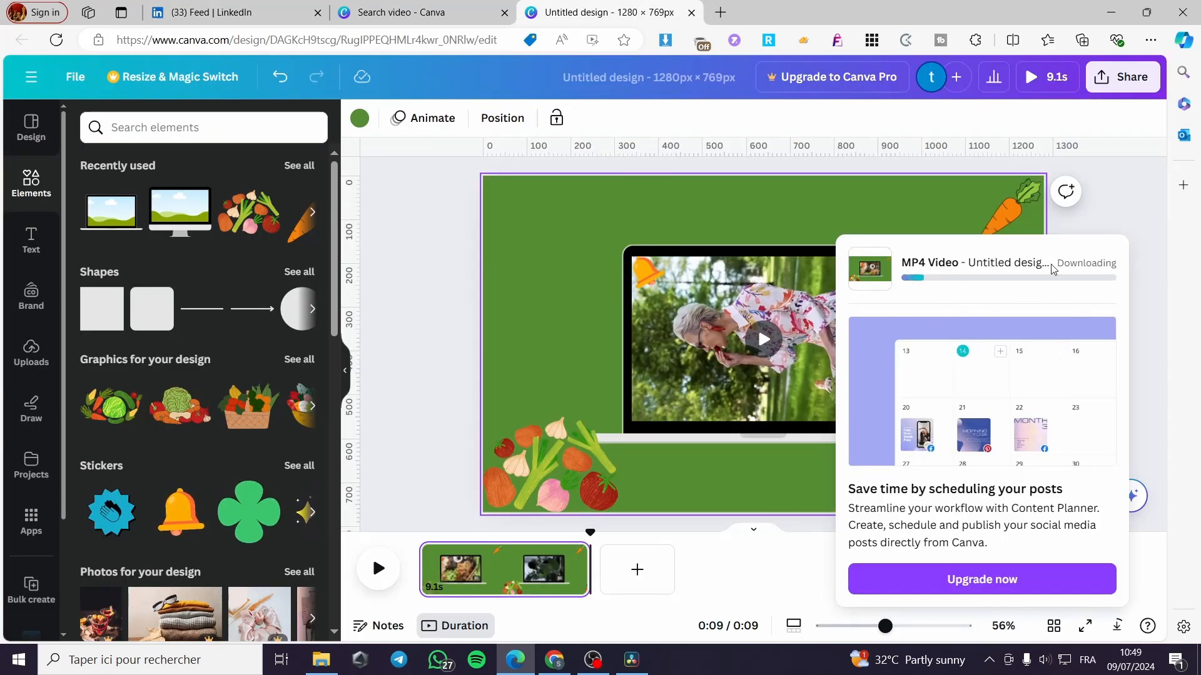
# Switch to LinkedIn and start a post reading "Food and diet is very important toi keep our health in a good condition, here is a".
pyautogui.click(167, 6)
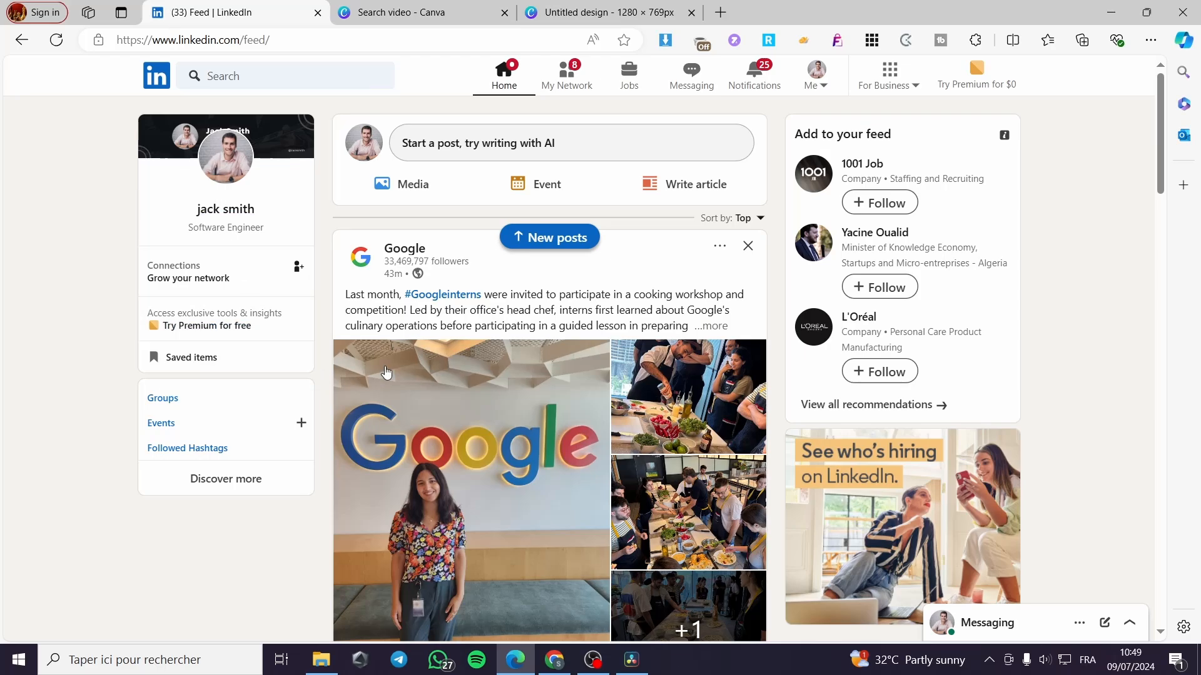
pyautogui.click(489, 147)
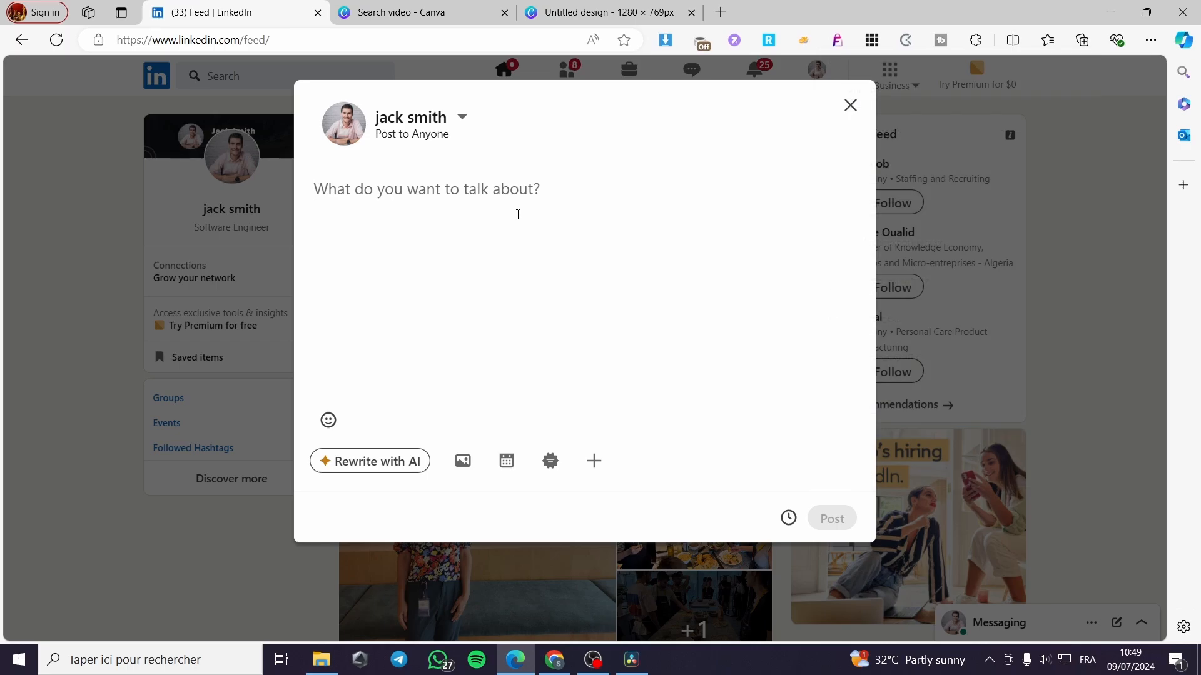
pyautogui.write('Fo')
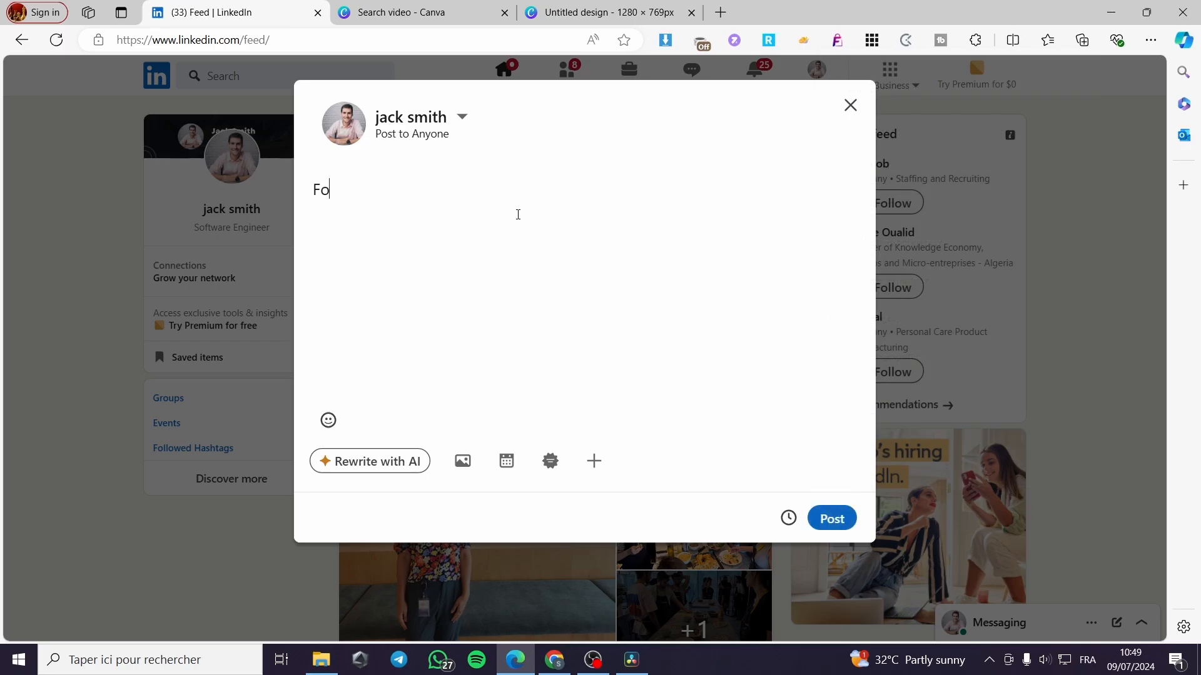
pyautogui.write('od and diet is ve')
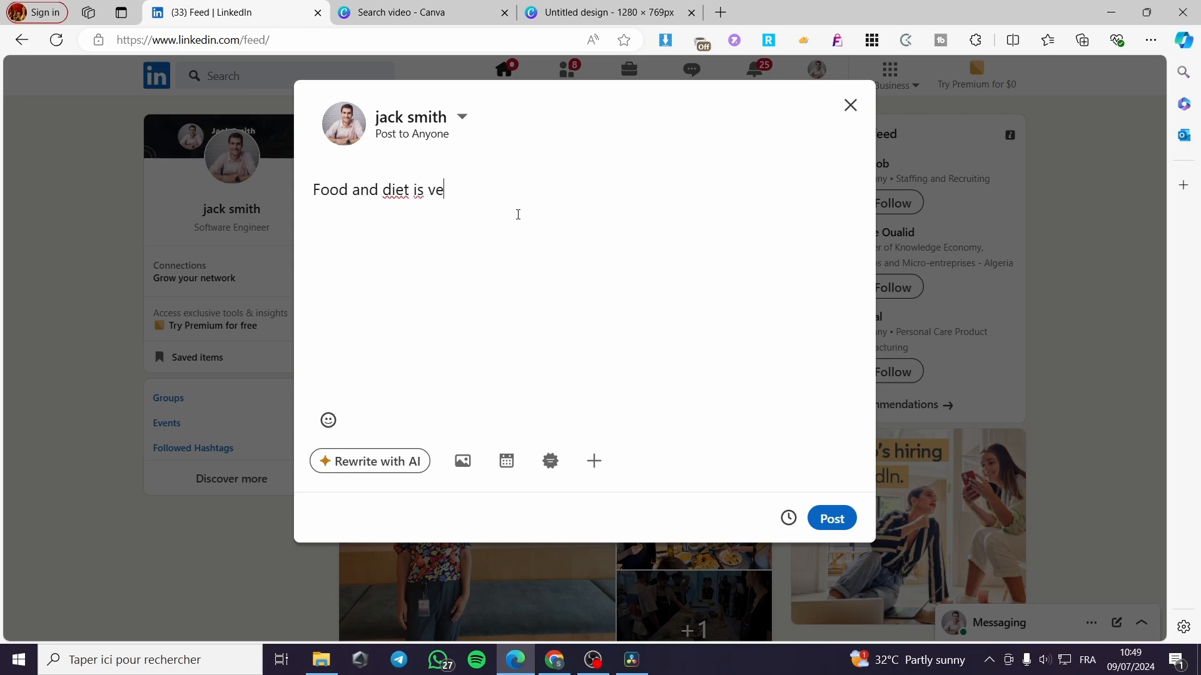
pyautogui.write('ry iop')
pyautogui.write('mportatn')
pyautogui.write('oi ')
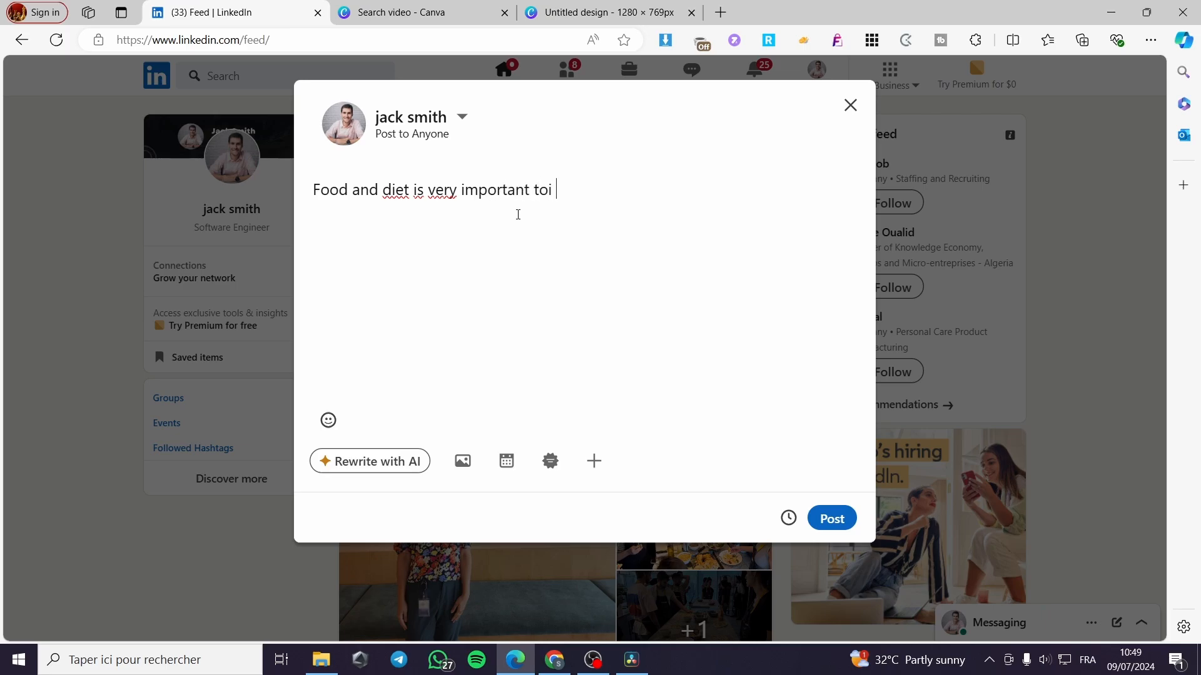
pyautogui.write('e')
pyautogui.write('p pi')
pyautogui.write('he')
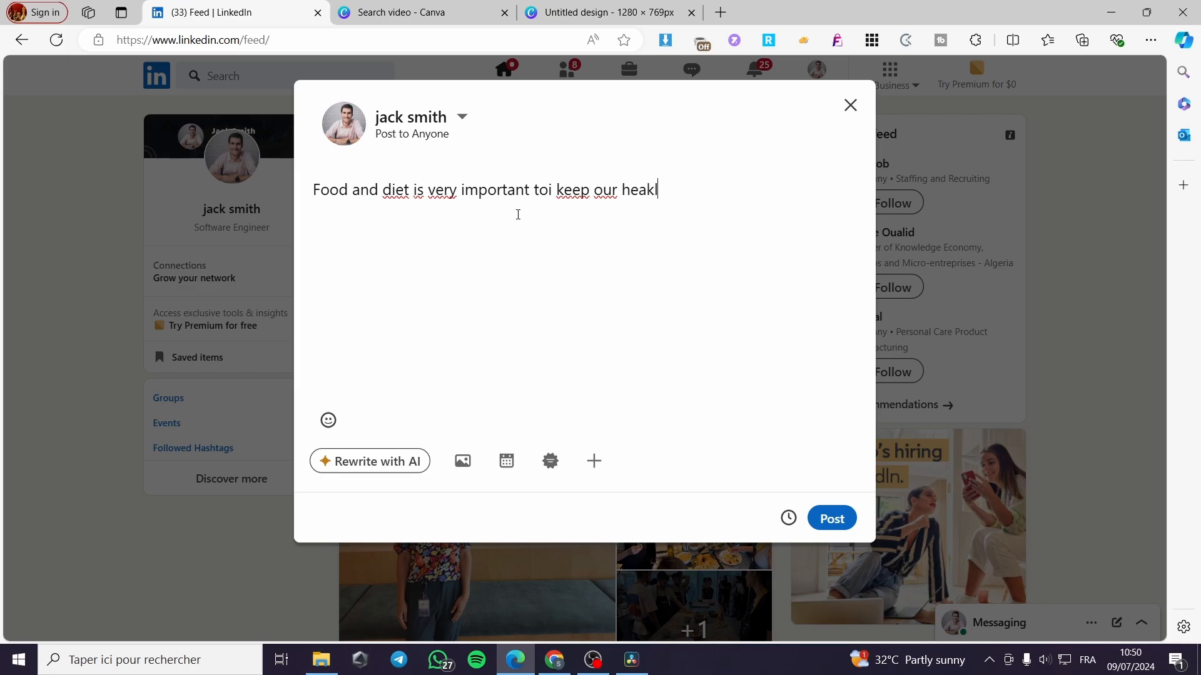
pyautogui.write('alth in a goodfco')
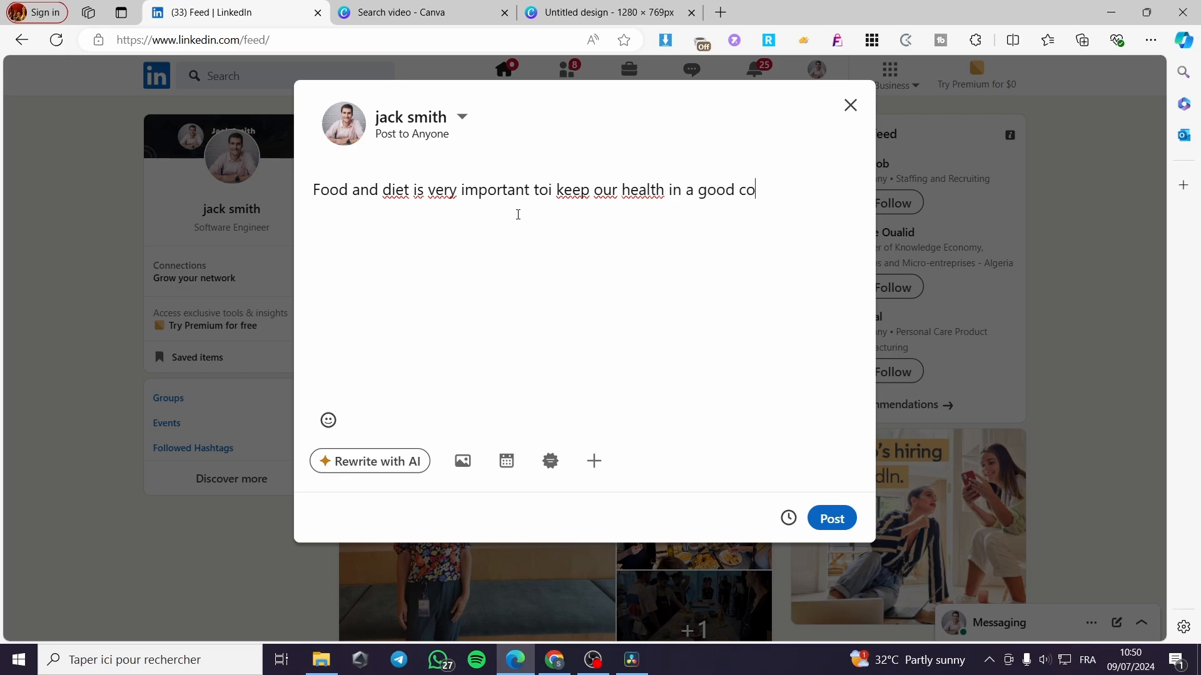
pyautogui.write('nditionn, here is a')
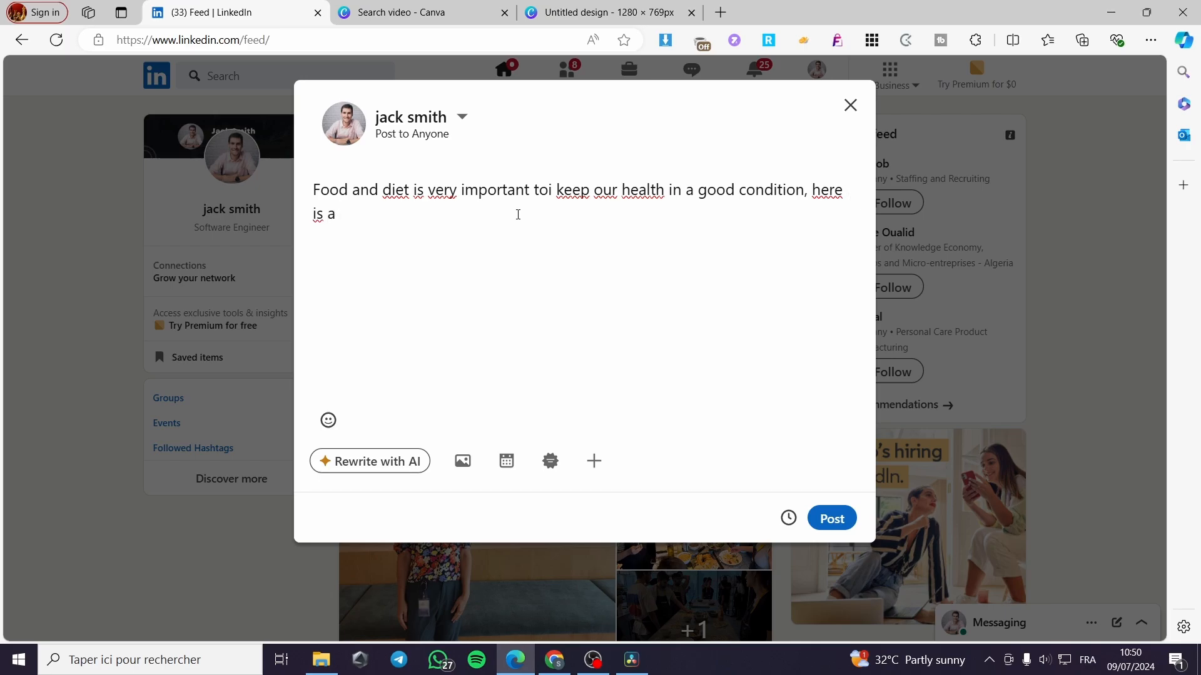
# Complete the post text with "video presentation to showcase how we can do that".
pyautogui.write(' vo')
pyautogui.write('ideo pr')
pyautogui.write('esenta')
pyautogui.write('tion')
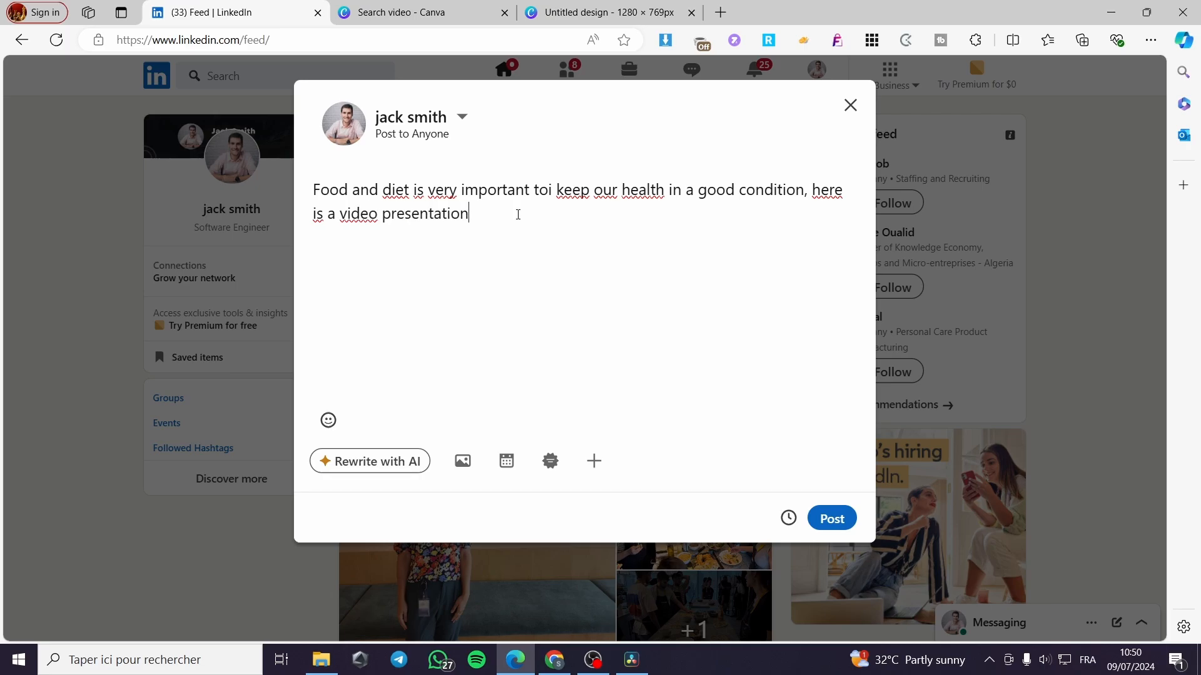
pyautogui.write(' to showcase how')
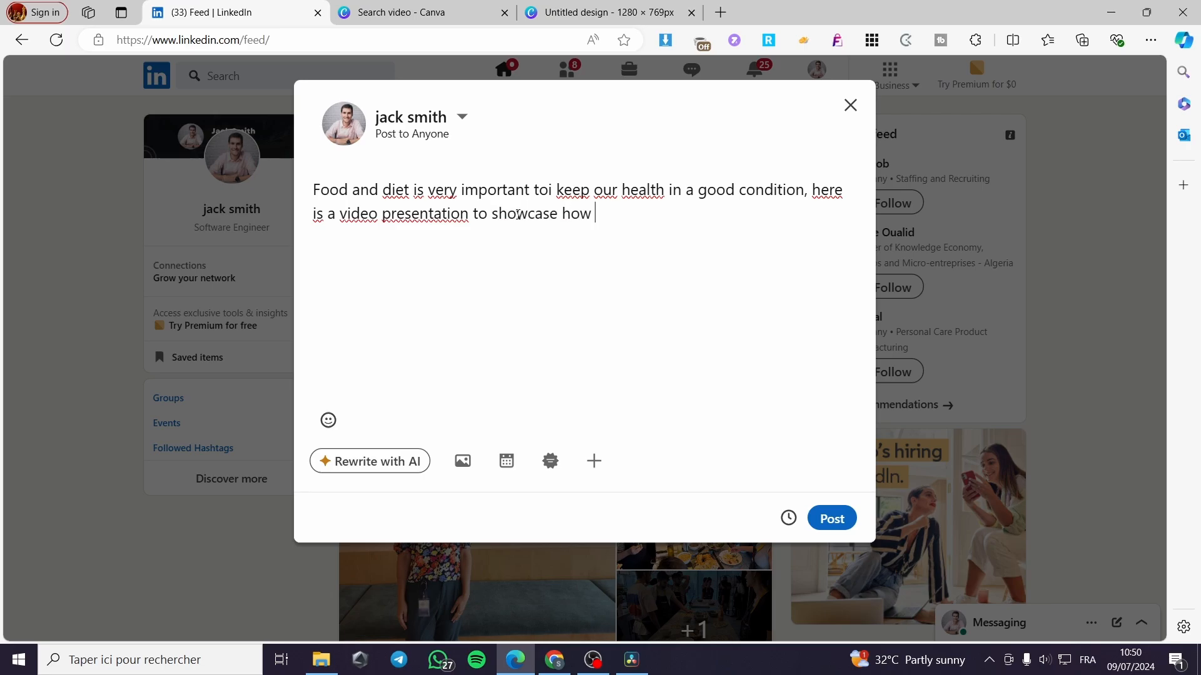
pyautogui.write(' we can do that')
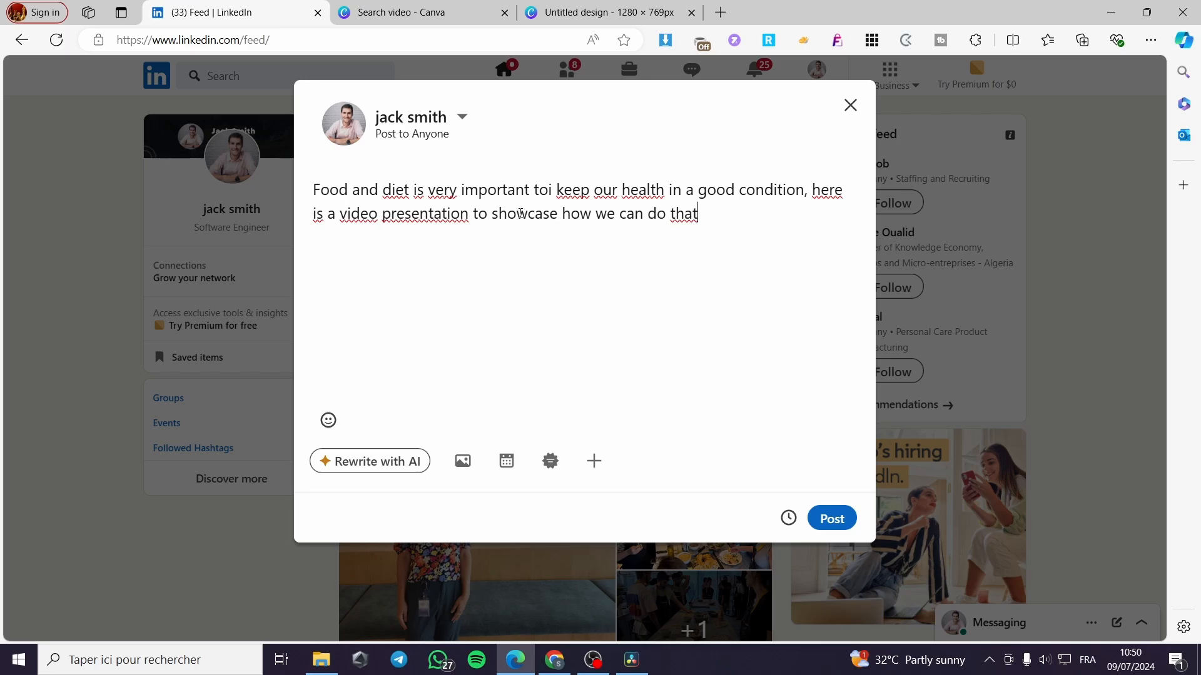
# Attach the downloaded video Untitled design.mp4 to the LinkedIn post from the browser's recent downloads.
pyautogui.click(464, 463)
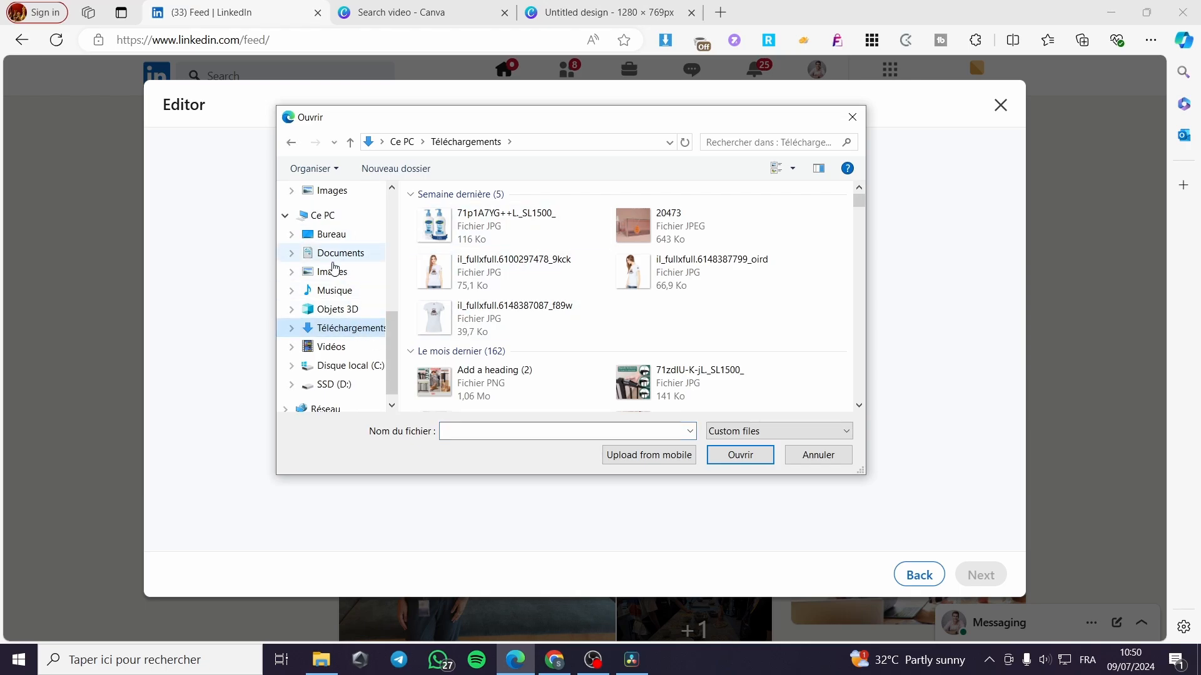
pyautogui.scroll(1, 341, 282)
pyautogui.scroll(3, 340, 283)
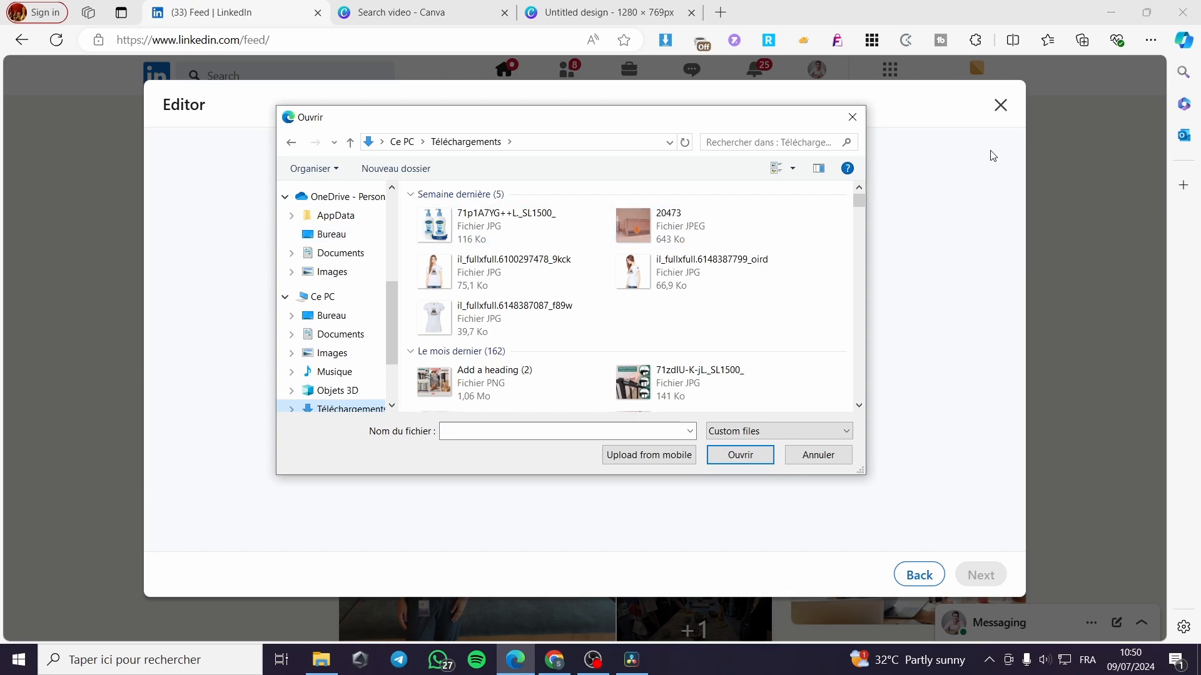
pyautogui.click(854, 126)
pyautogui.click(1151, 40)
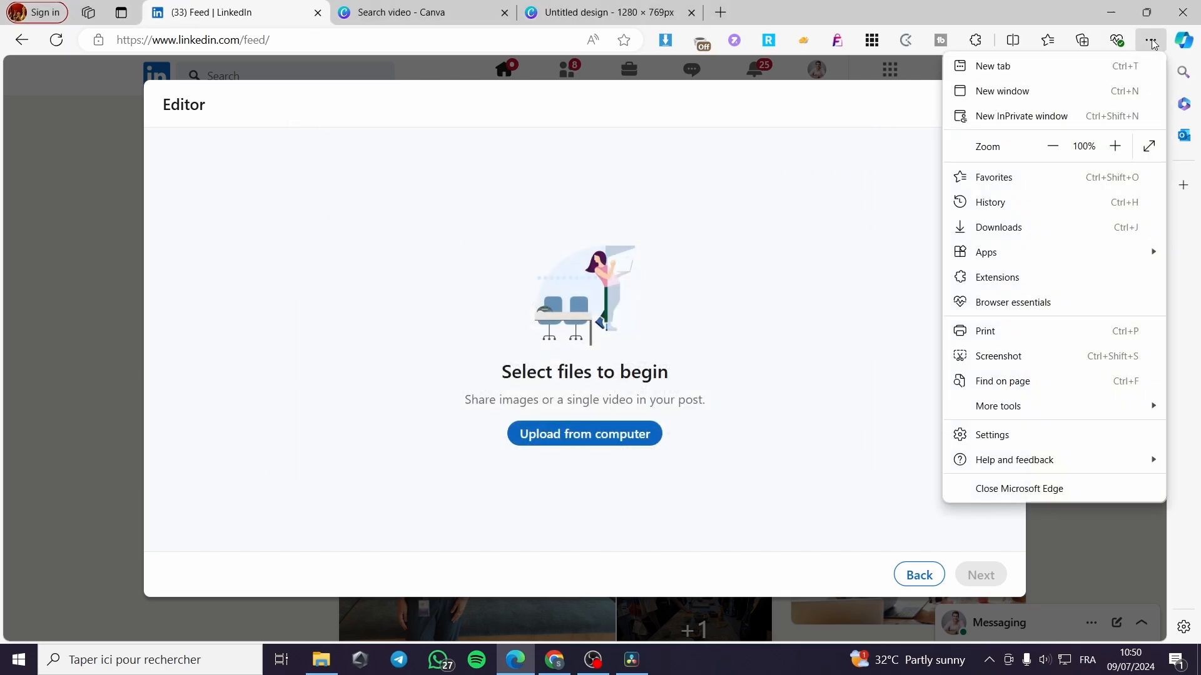
pyautogui.click(1091, 229)
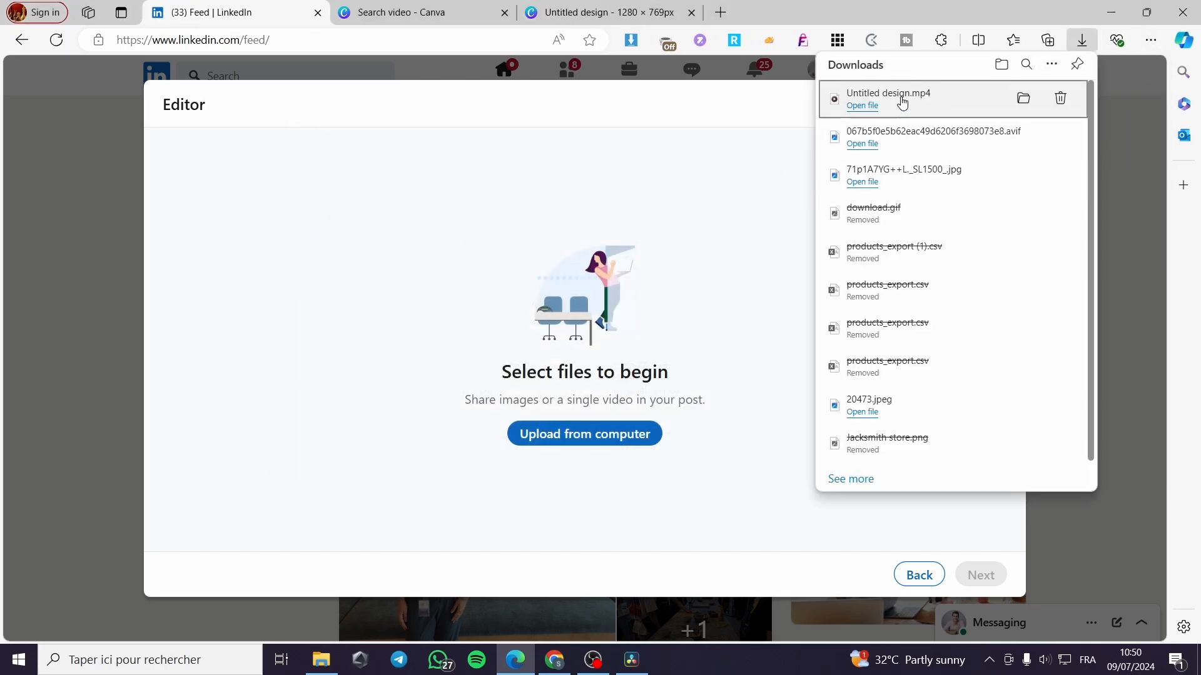
pyautogui.moveTo(900, 98); pyautogui.dragTo(611, 356)
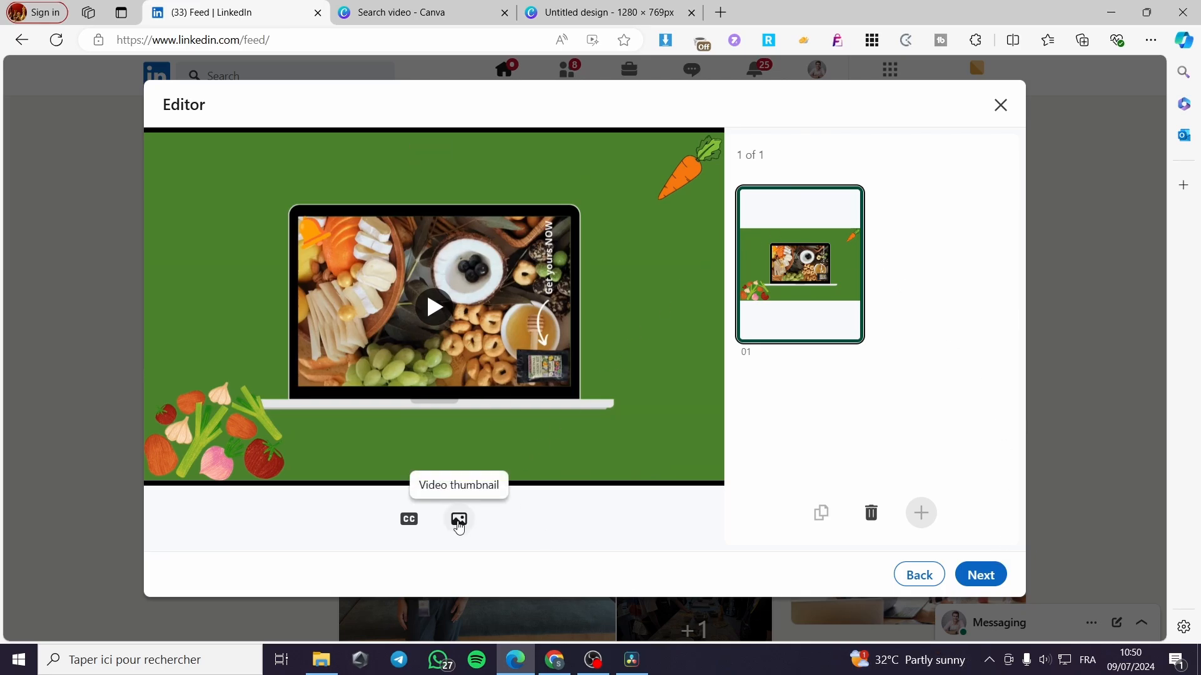
# Review the auto-caption options for the attached video and go back without applying them.
pyautogui.click(422, 530)
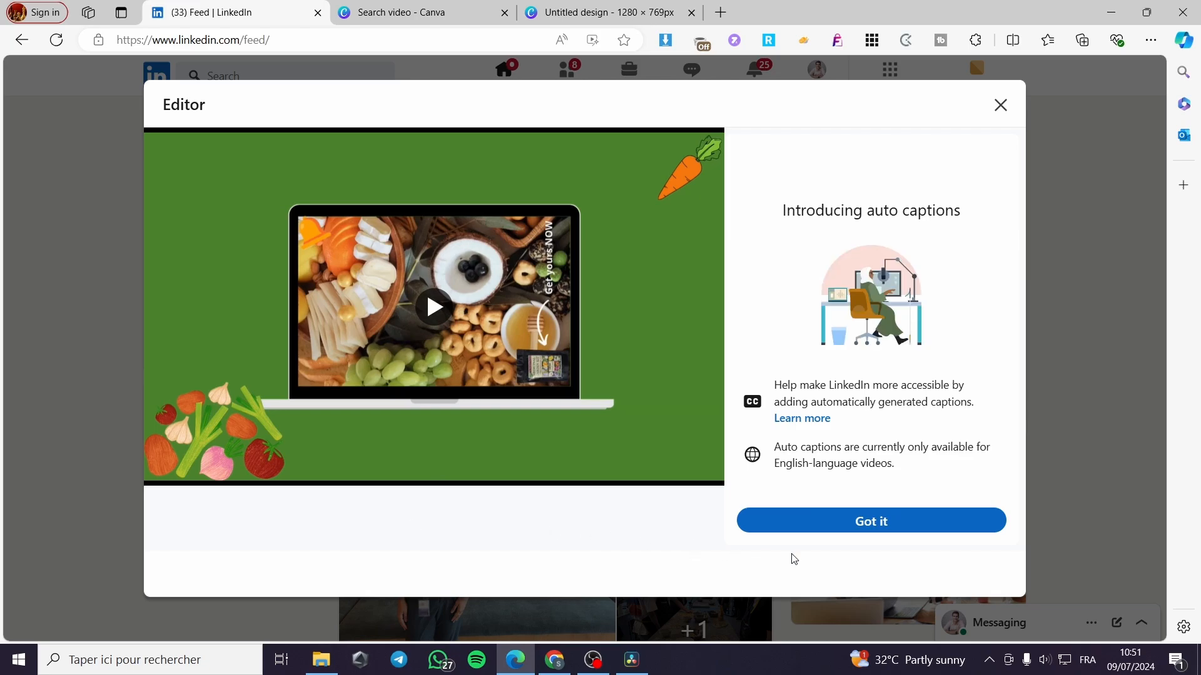
pyautogui.click(872, 527)
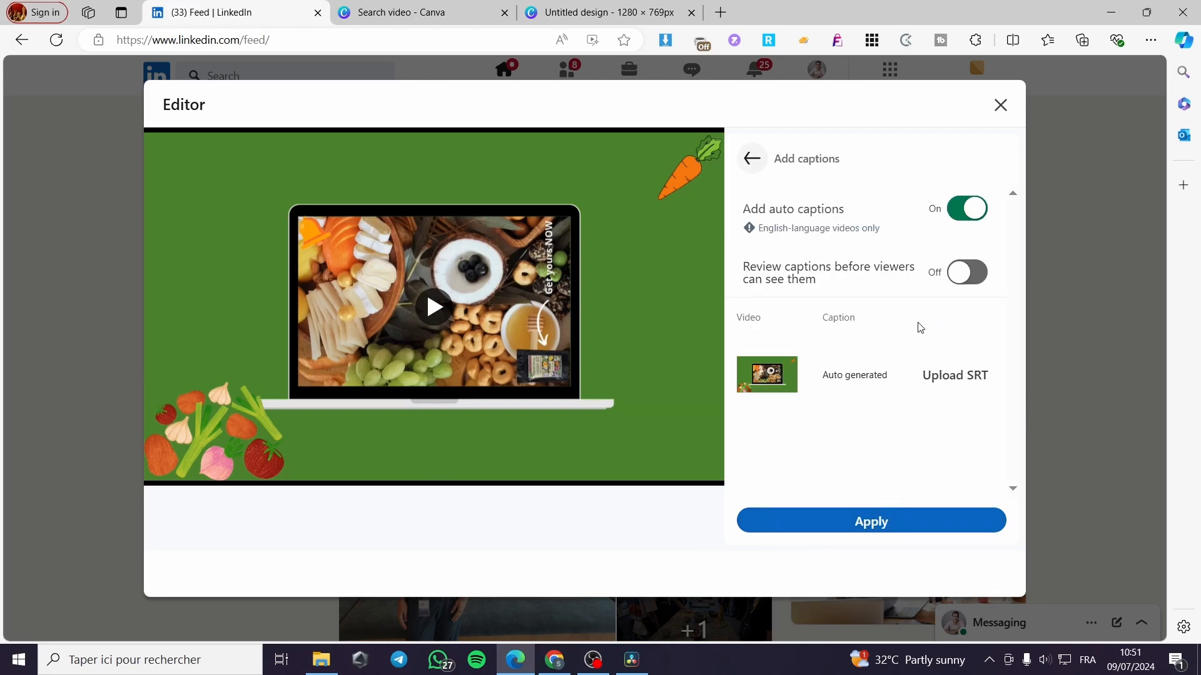
pyautogui.click(758, 159)
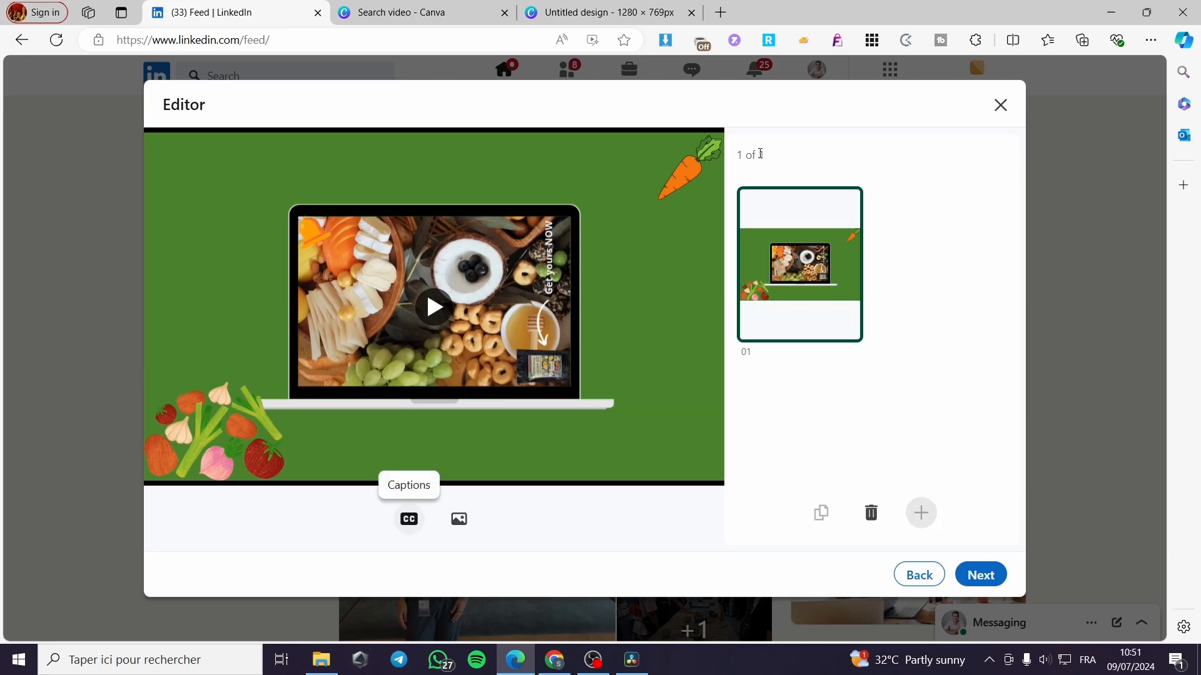
# Upload the image 41Kfd9j0DYL as the video thumbnail and return to the post with the edited media.
pyautogui.click(454, 525)
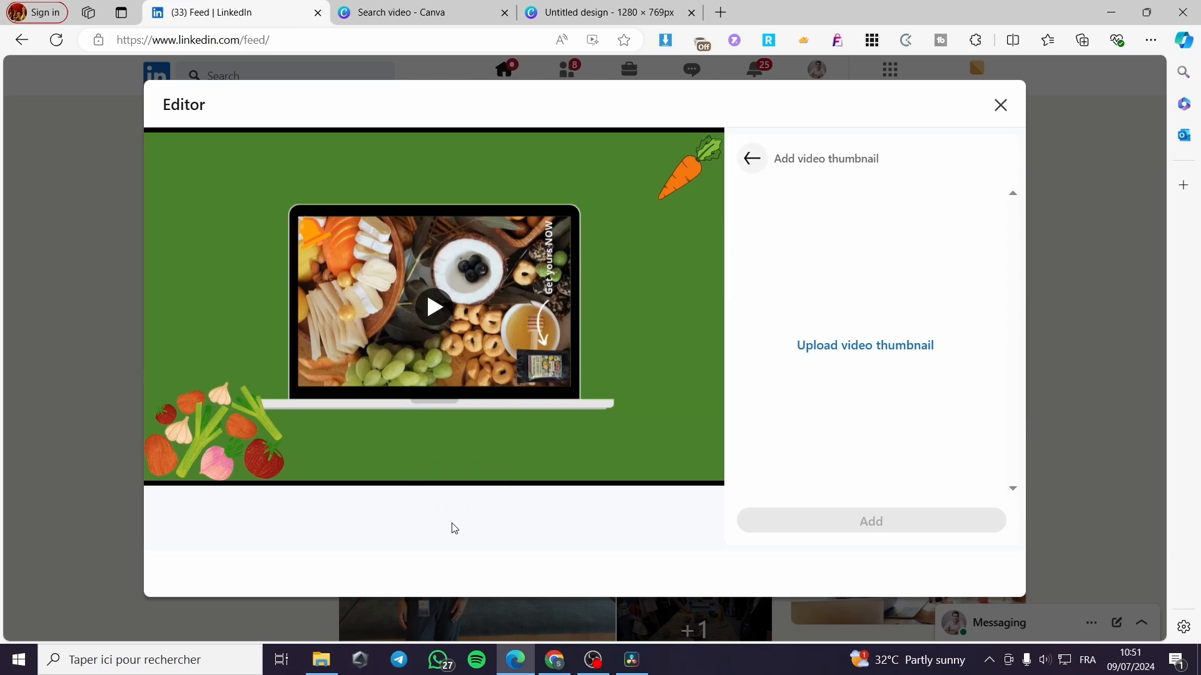
pyautogui.click(895, 344)
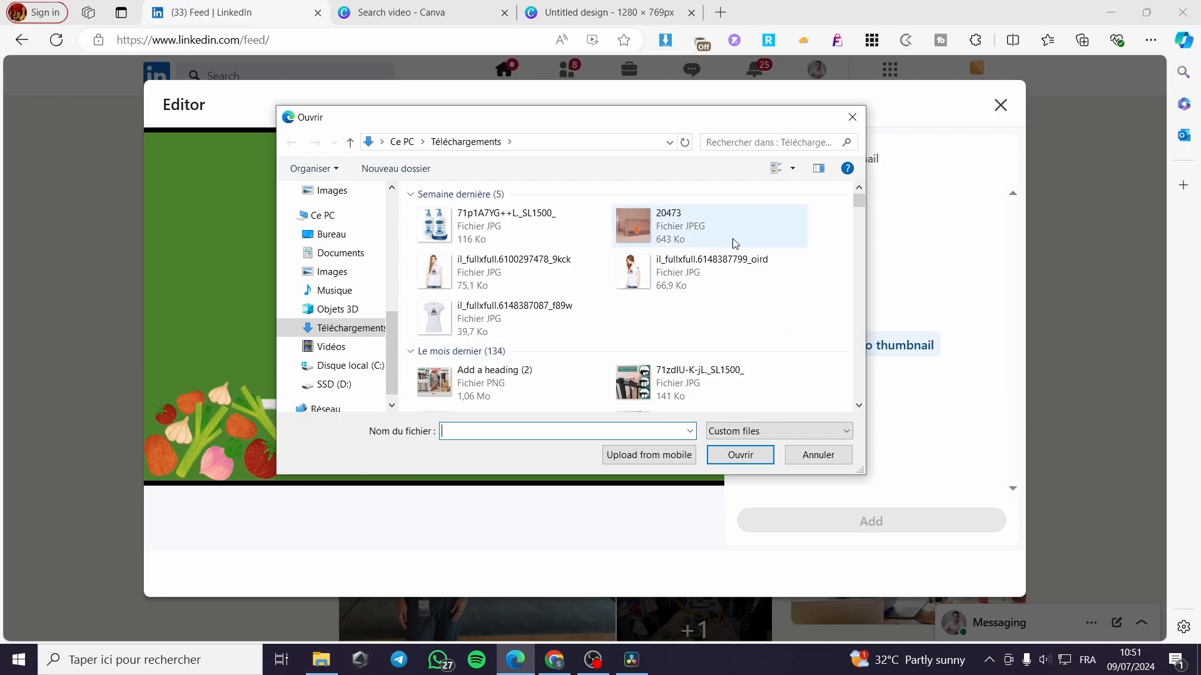
pyautogui.scroll(-3, 727, 273)
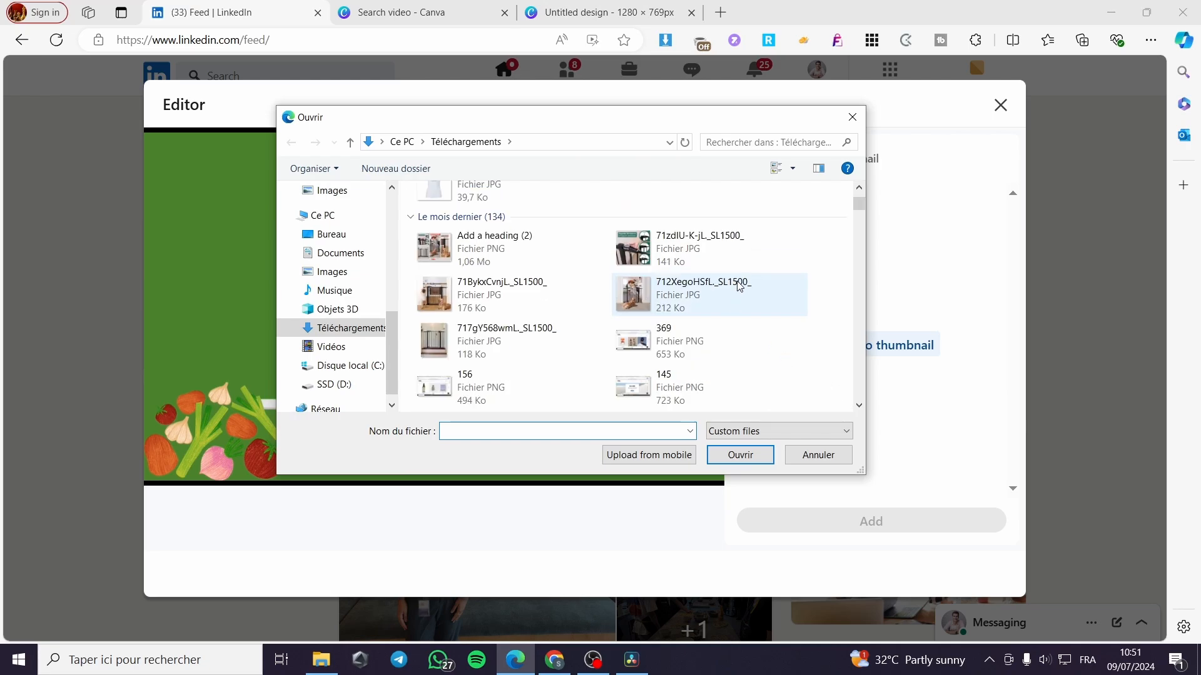
pyautogui.scroll(-3, 732, 283)
pyautogui.scroll(3, 744, 286)
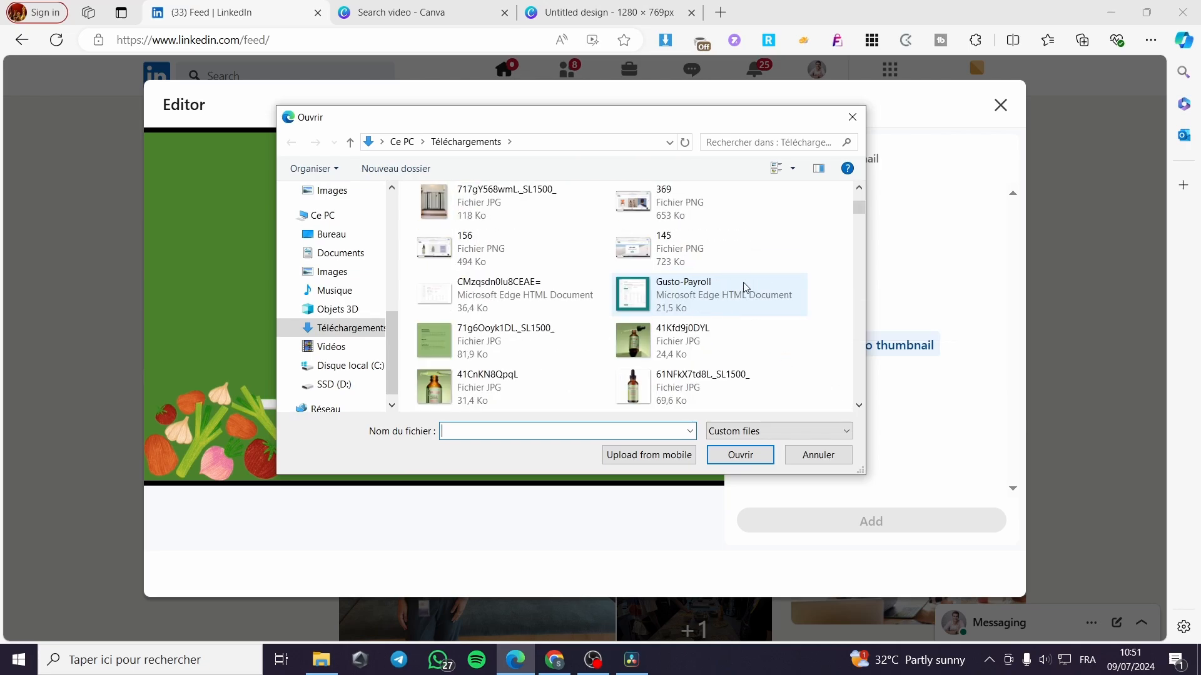
pyautogui.click(673, 330)
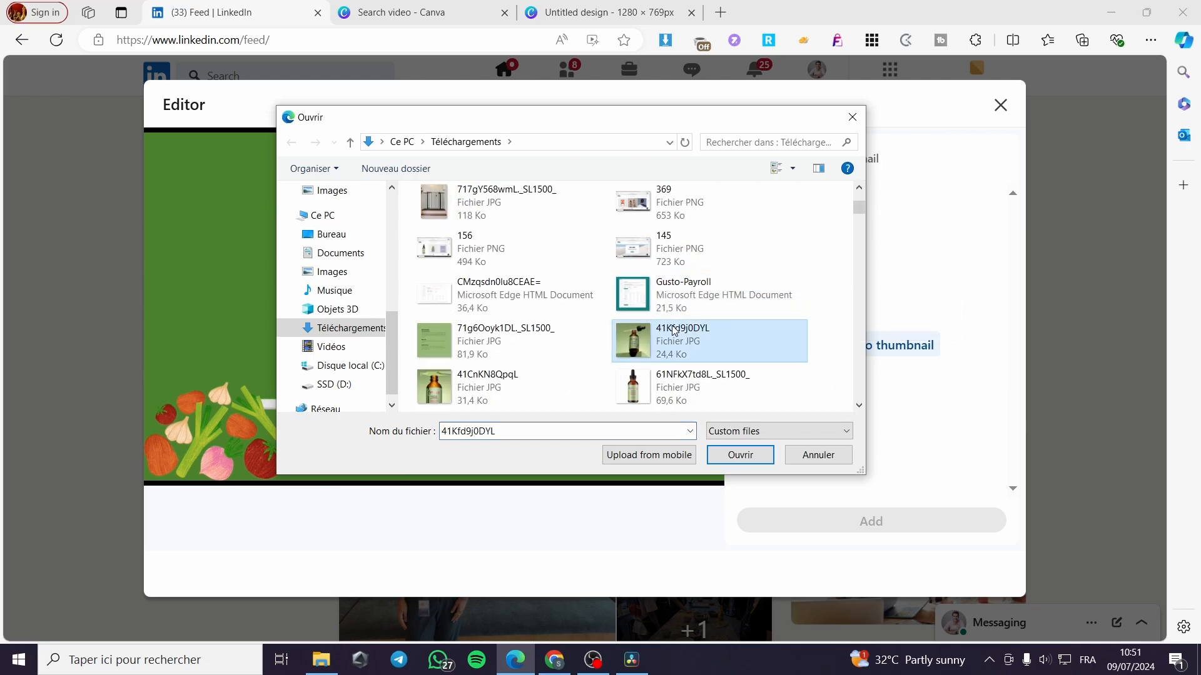
pyautogui.click(740, 455)
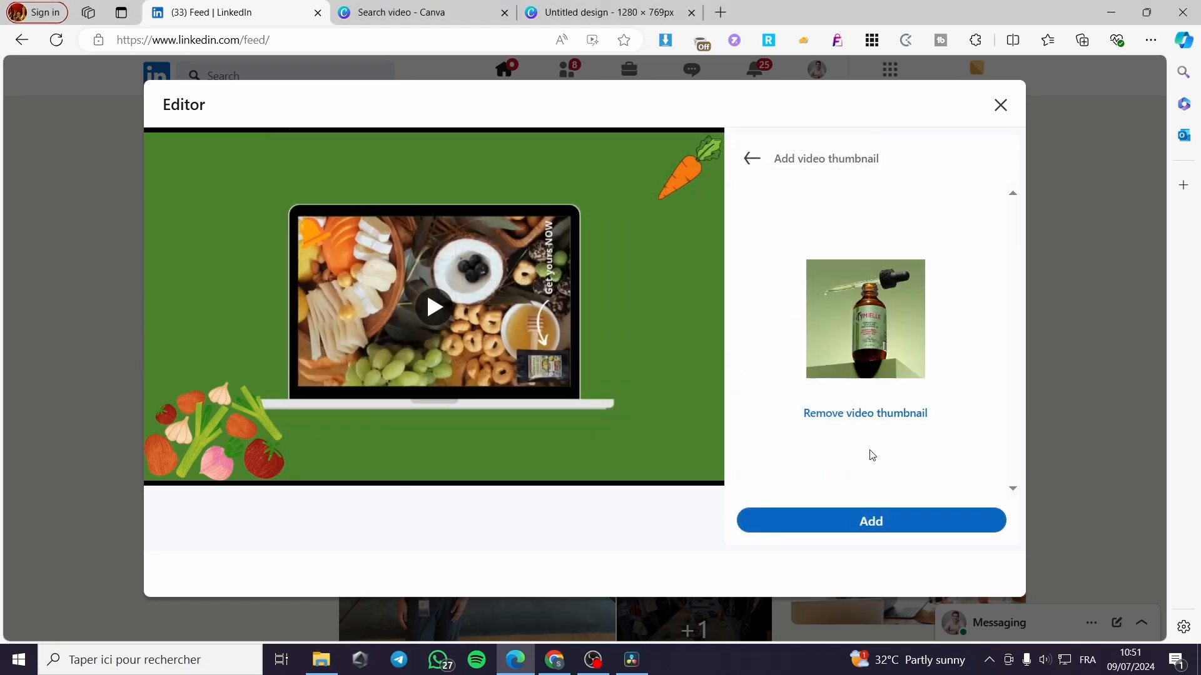
pyautogui.click(887, 525)
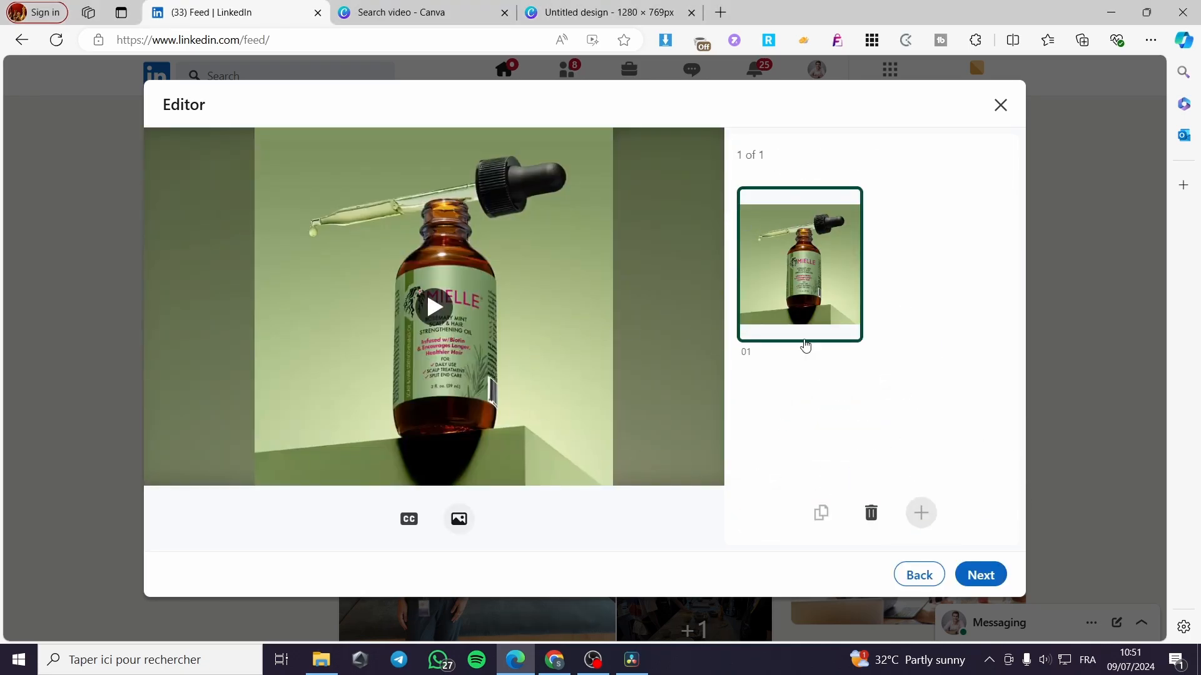
pyautogui.click(989, 575)
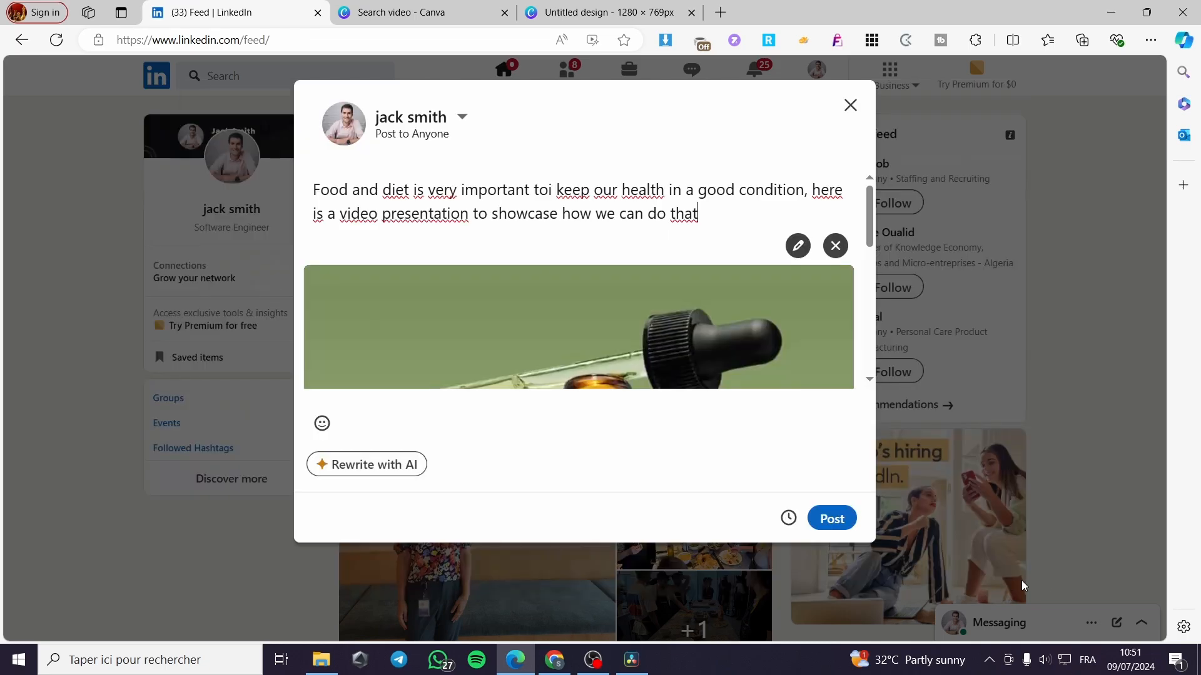
# Play the attached video in the post draft as a preview and publish the post.
pyautogui.scroll(-2, 710, 329)
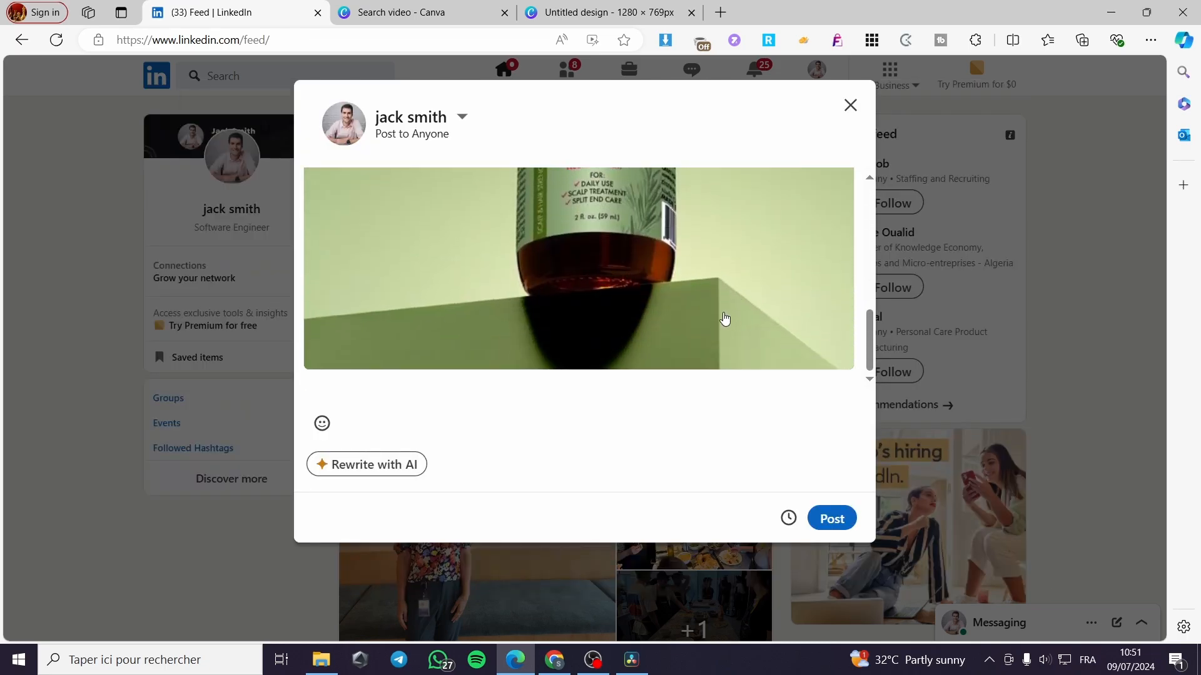
pyautogui.click(581, 251)
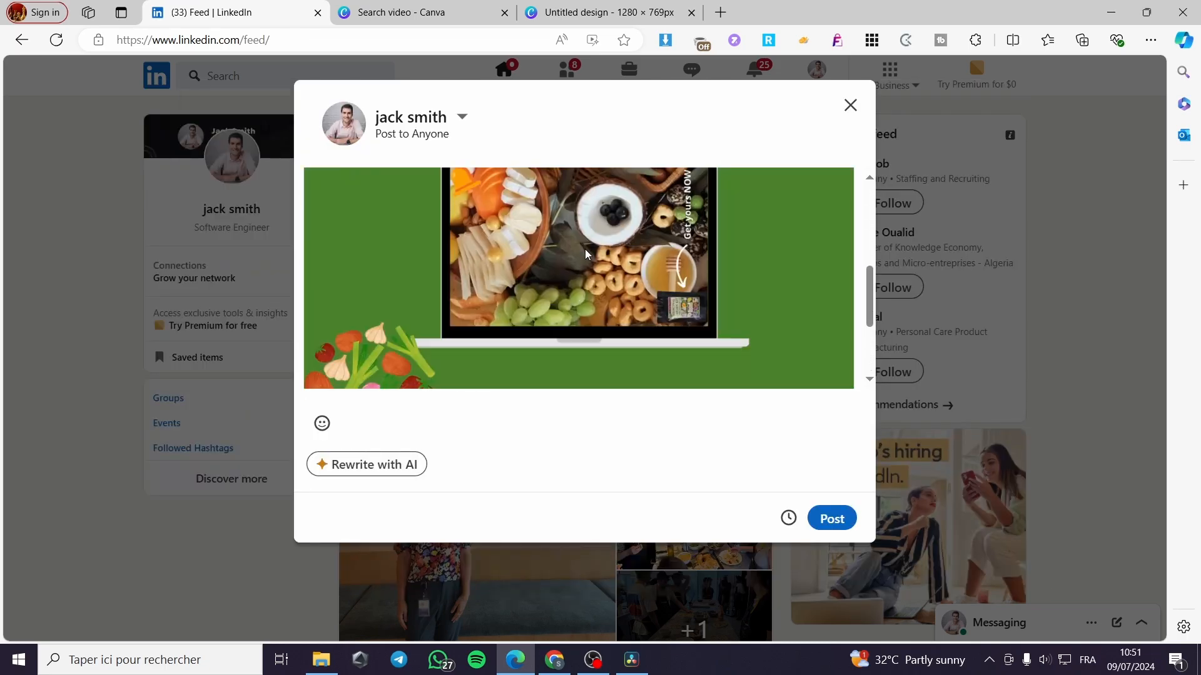
pyautogui.scroll(1, 648, 308)
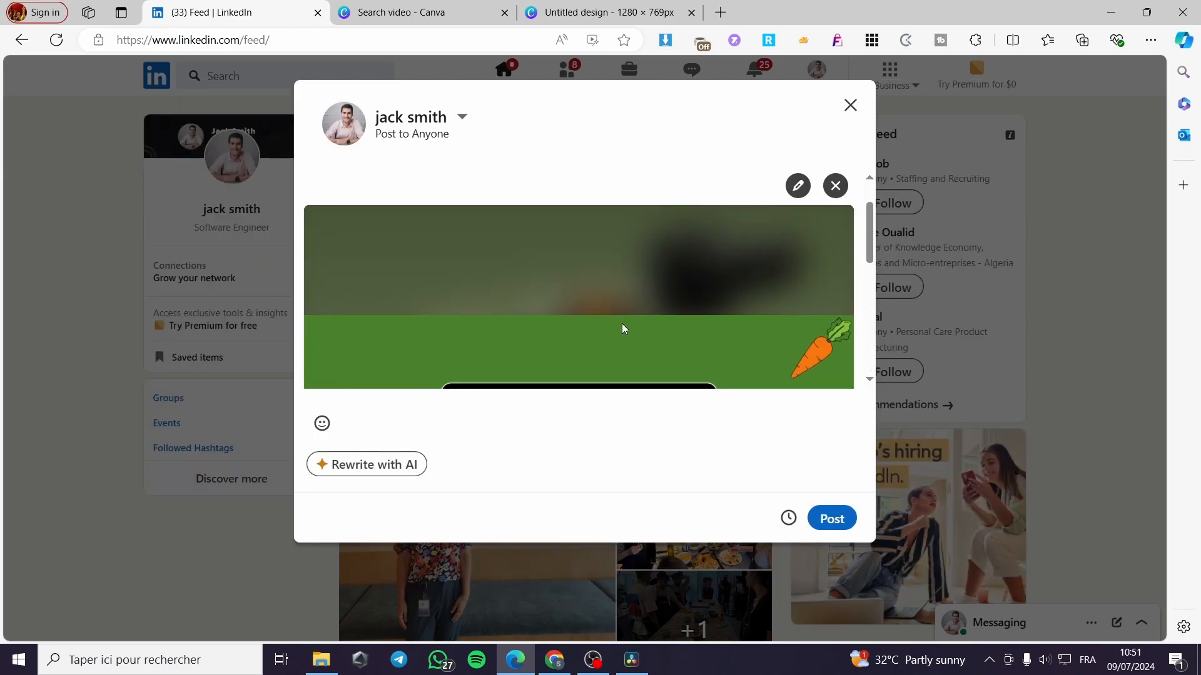
pyautogui.click(832, 518)
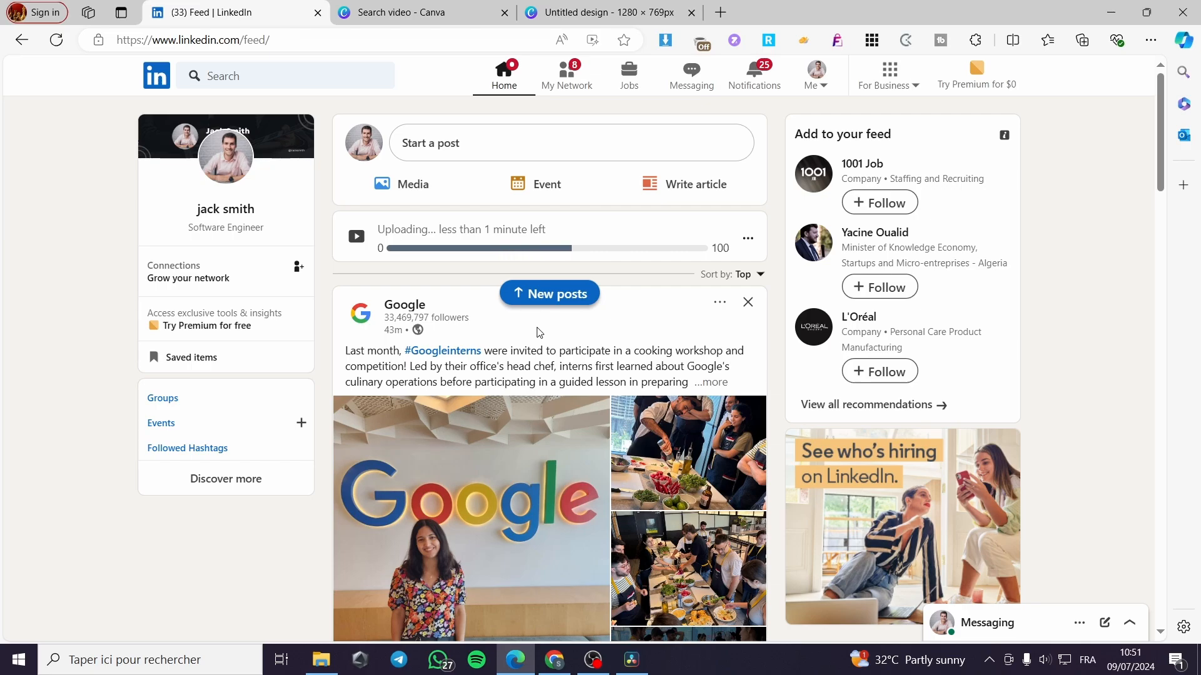
# Check the video post's upload status in the feed and review the text of the published post.
pyautogui.scroll(-4, 540, 332)
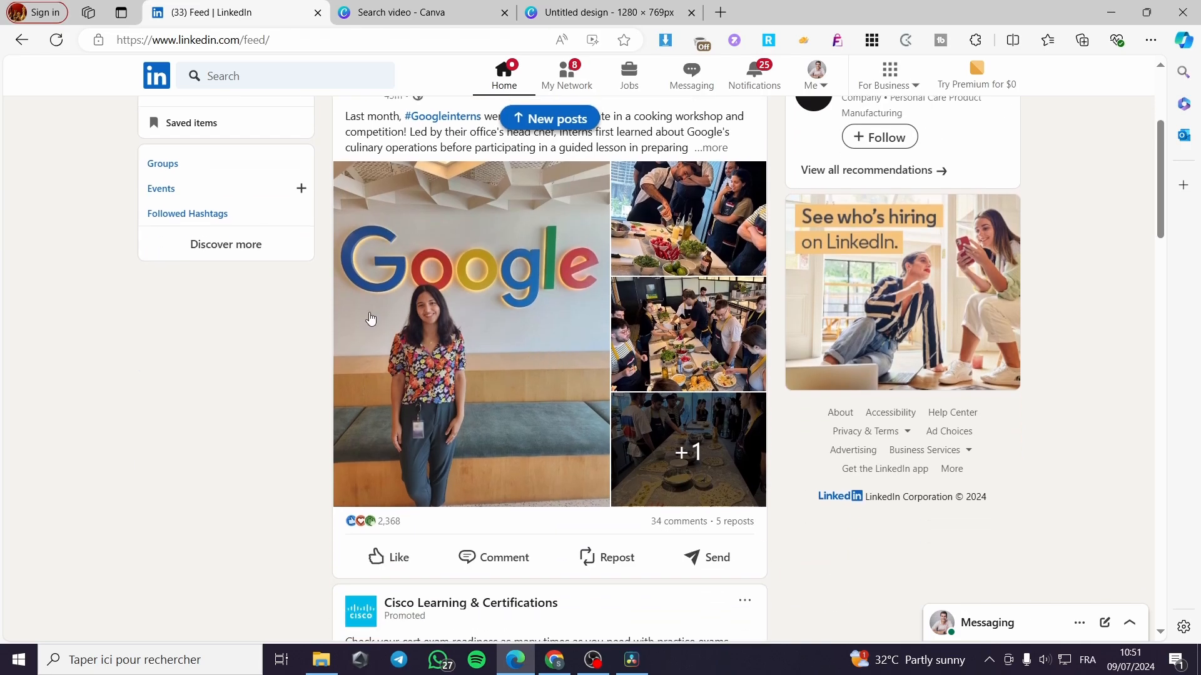
pyautogui.scroll(4, 370, 316)
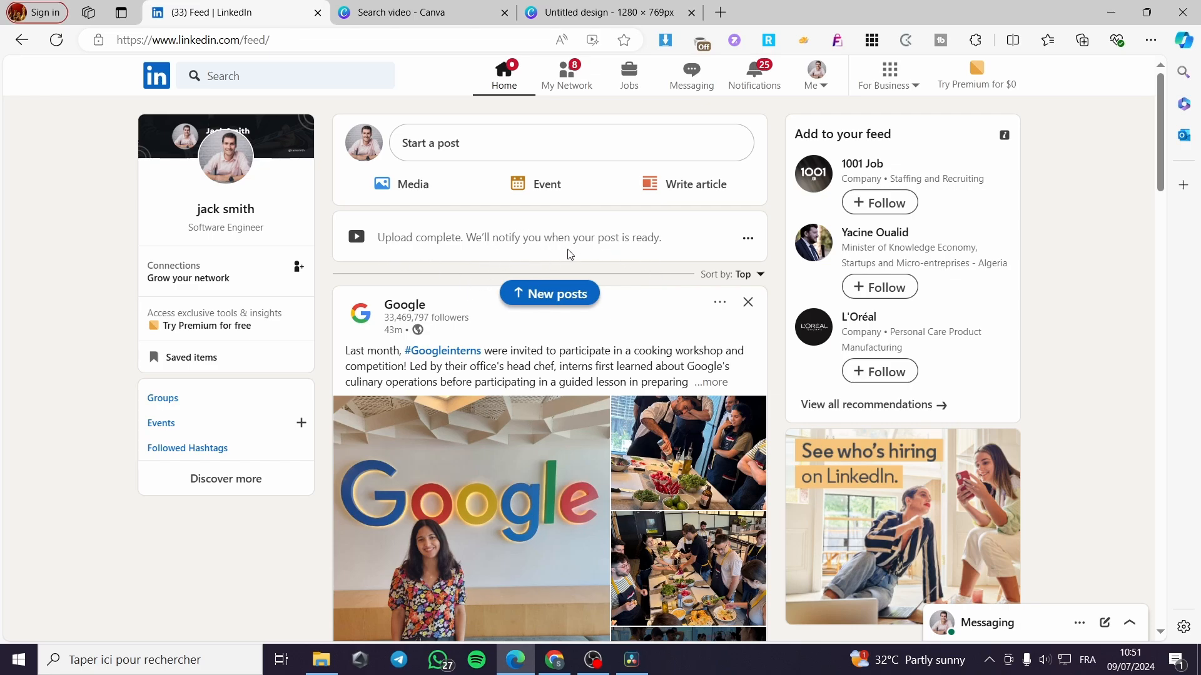
pyautogui.moveTo(377, 240); pyautogui.dragTo(489, 244)
pyautogui.moveTo(668, 240); pyautogui.dragTo(374, 239)
pyautogui.click(695, 250)
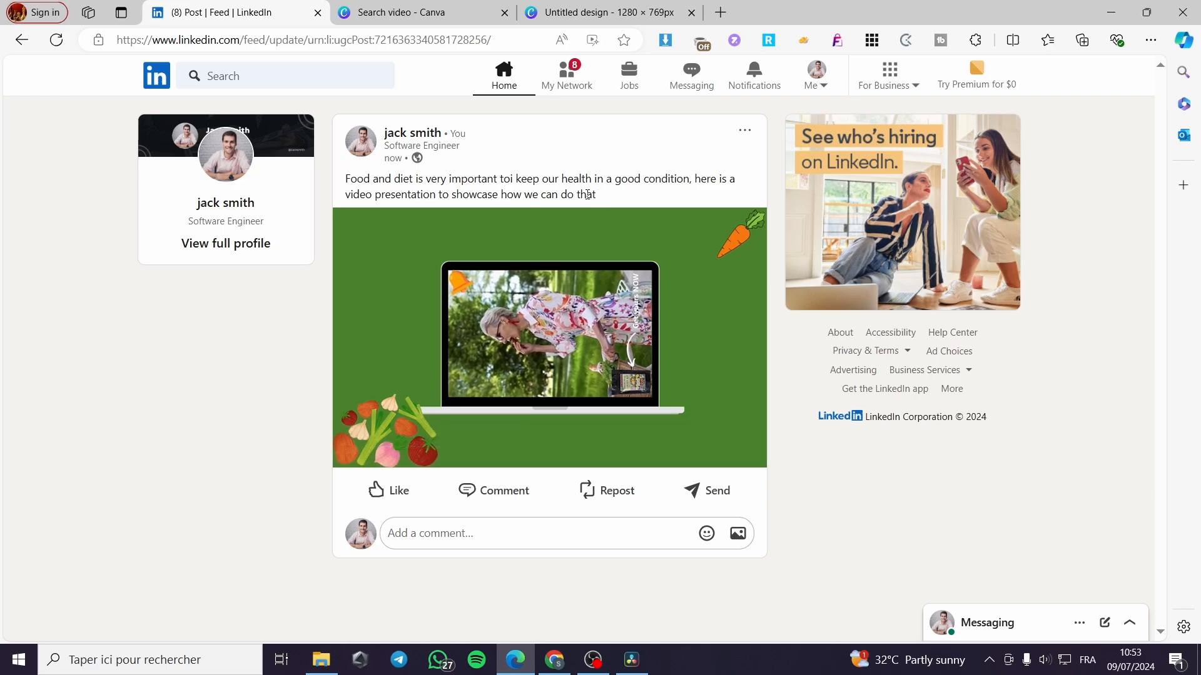
pyautogui.moveTo(640, 200); pyautogui.dragTo(344, 182)
pyautogui.click(667, 195)
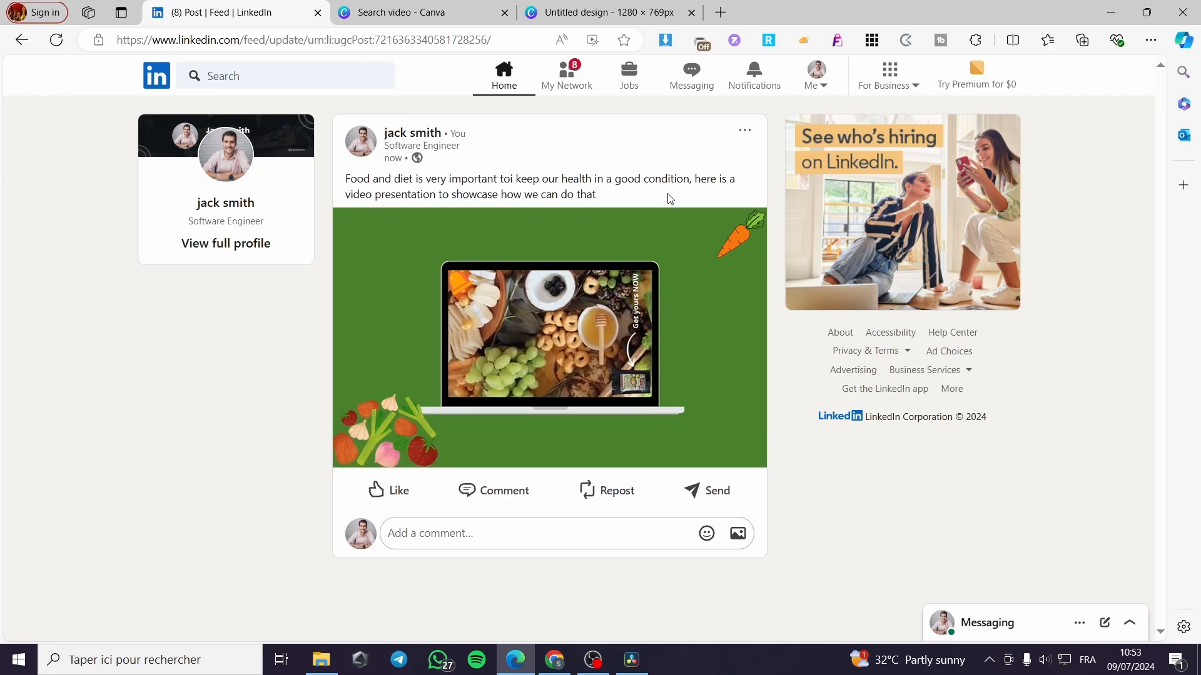